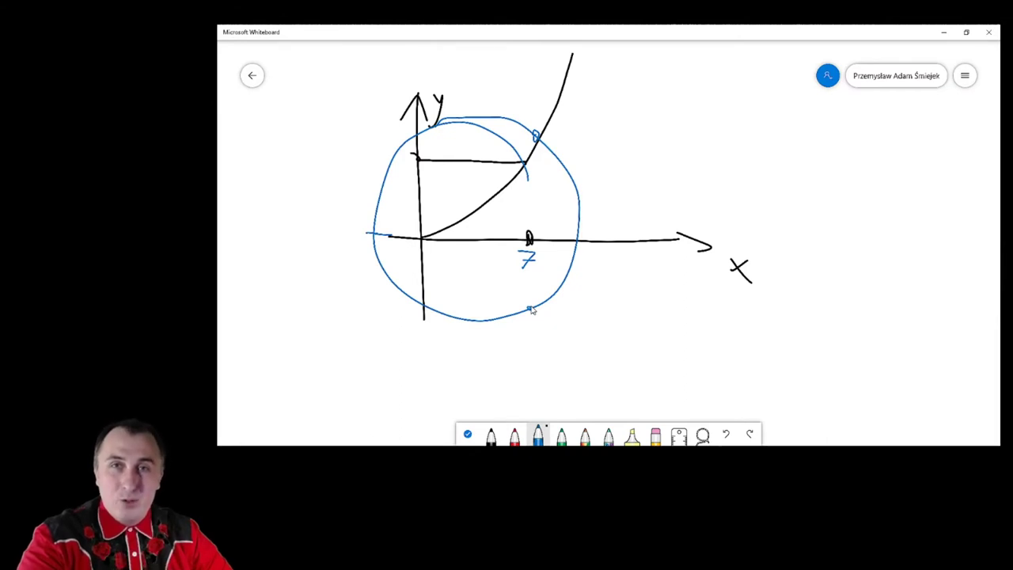
Step: Handwrite "t → x, y" in blue beside the graph, and switch to the Google Sheets spreadsheet
mouse_move(621, 120)
left_mouse_down()
mouse_move(620, 164)
mouse_move(640, 141)
mouse_move(674, 149)
left_mouse_up()
mouse_move(727, 126)
left_mouse_down()
mouse_move(695, 144)
mouse_move(738, 154)
mouse_move(763, 143)
mouse_move(747, 198)
left_mouse_up()
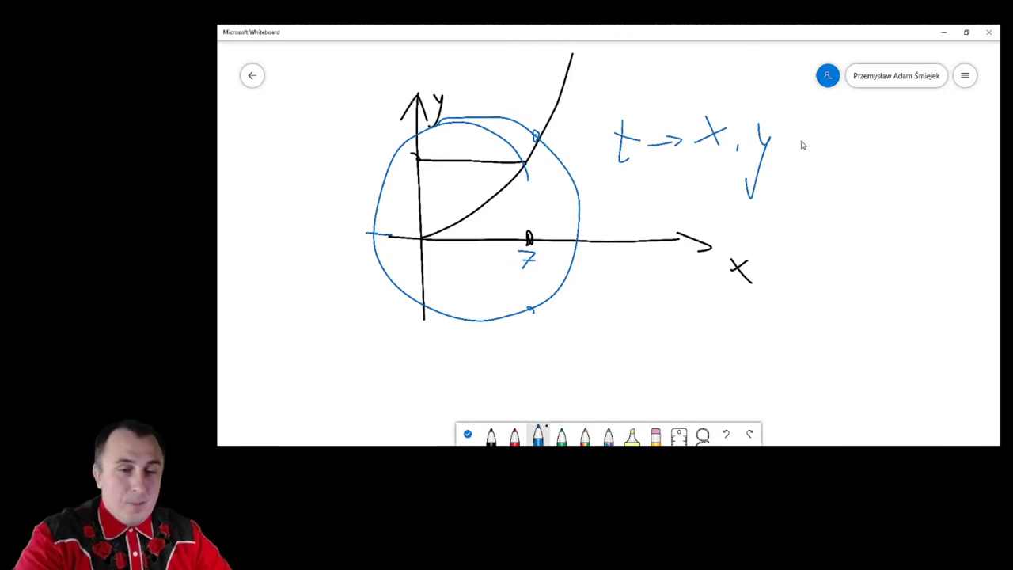
left_click(941, 38)
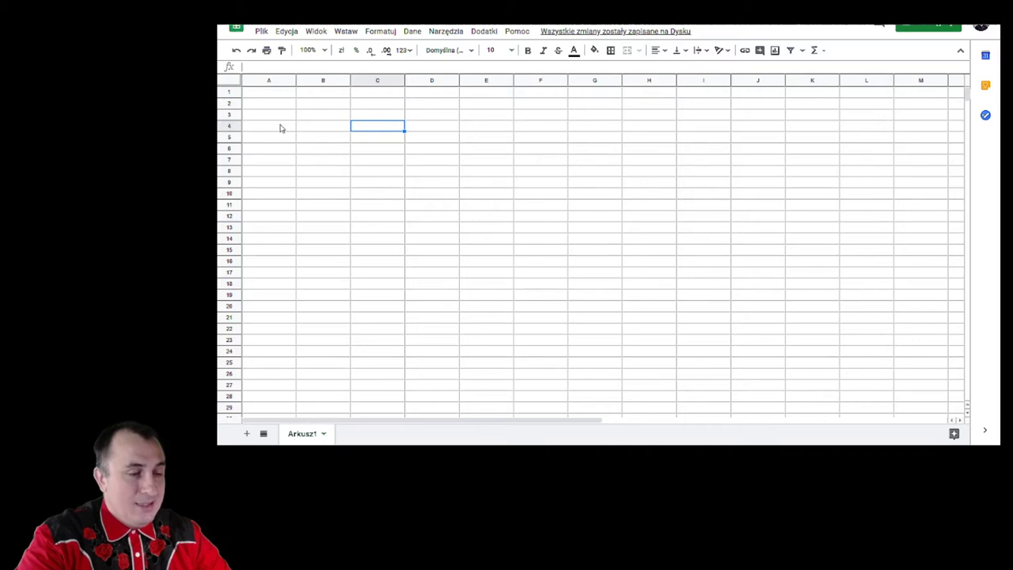
Step: Enter the column headers x in A4 and y in B4
left_click(313, 127)
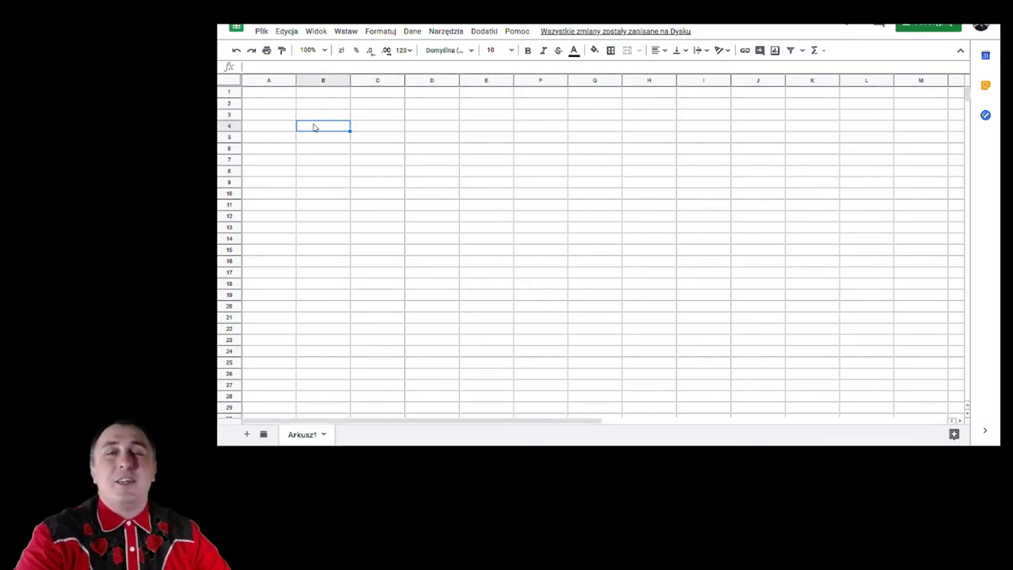
left_click(284, 127)
type("x")
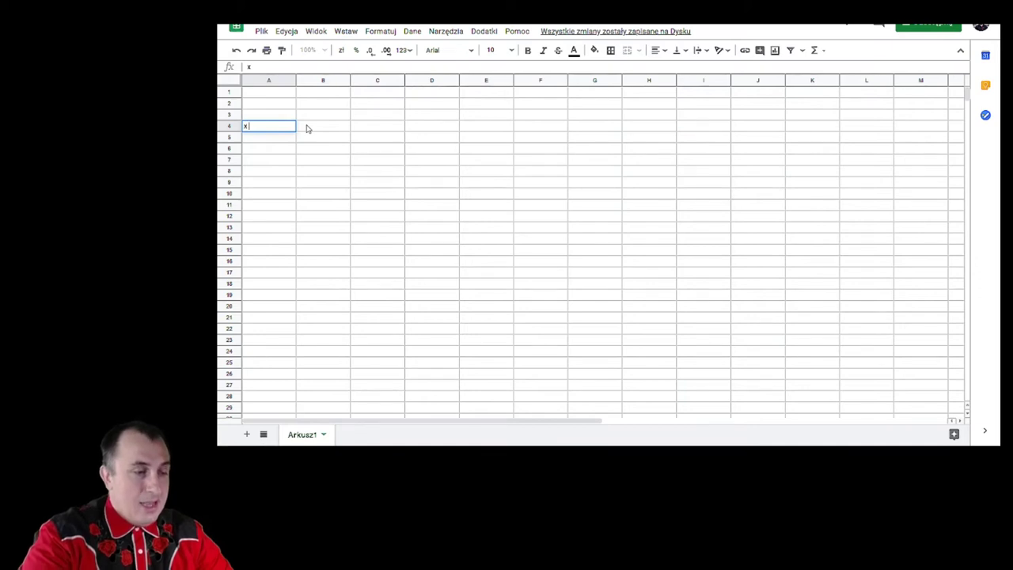
left_click(324, 132)
type("y")
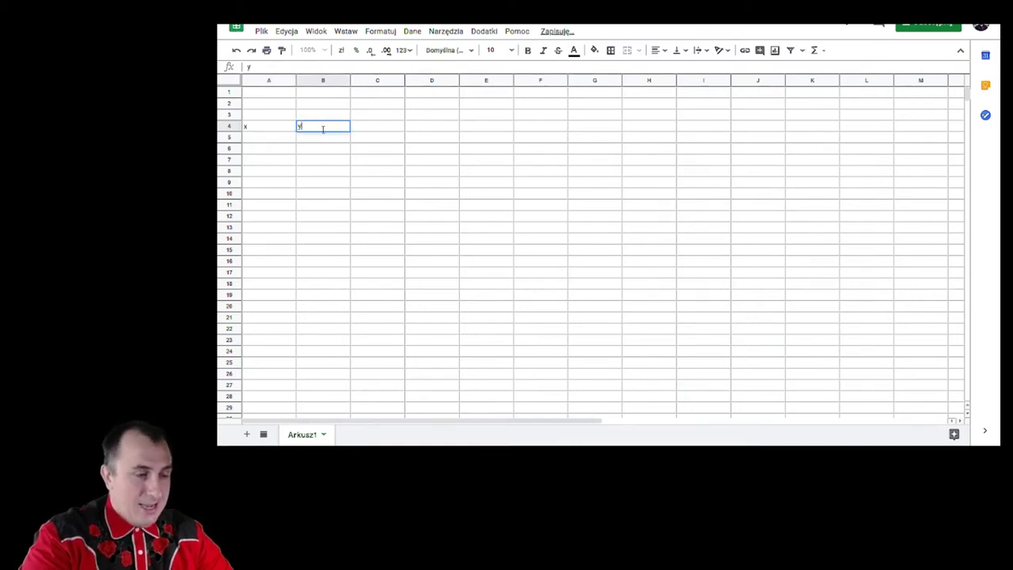
left_click(287, 141)
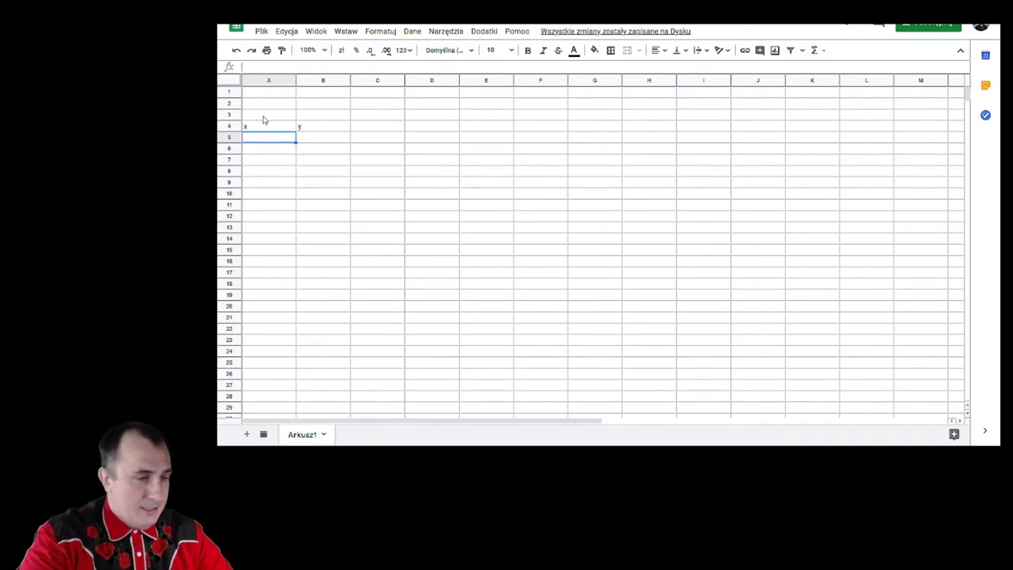
Step: Set the spreadsheet zoom to 150%
left_click(267, 127)
key("shift+Right")
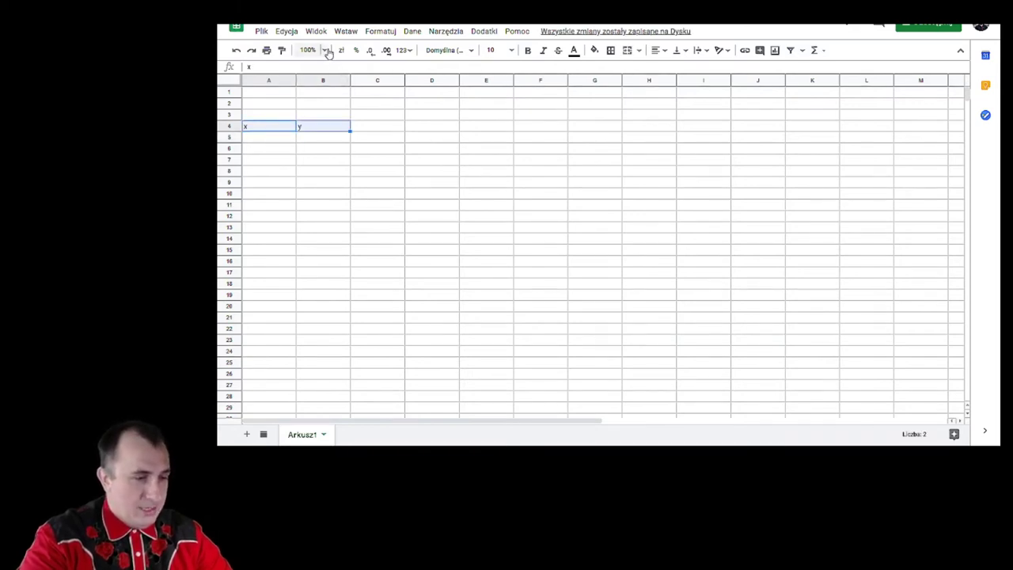
left_click(324, 50)
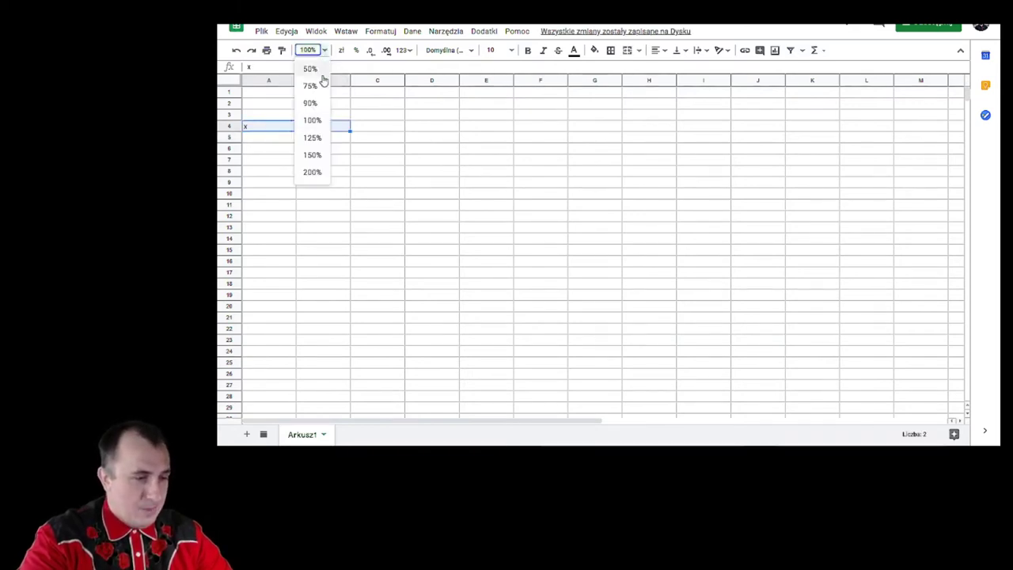
left_click(316, 154)
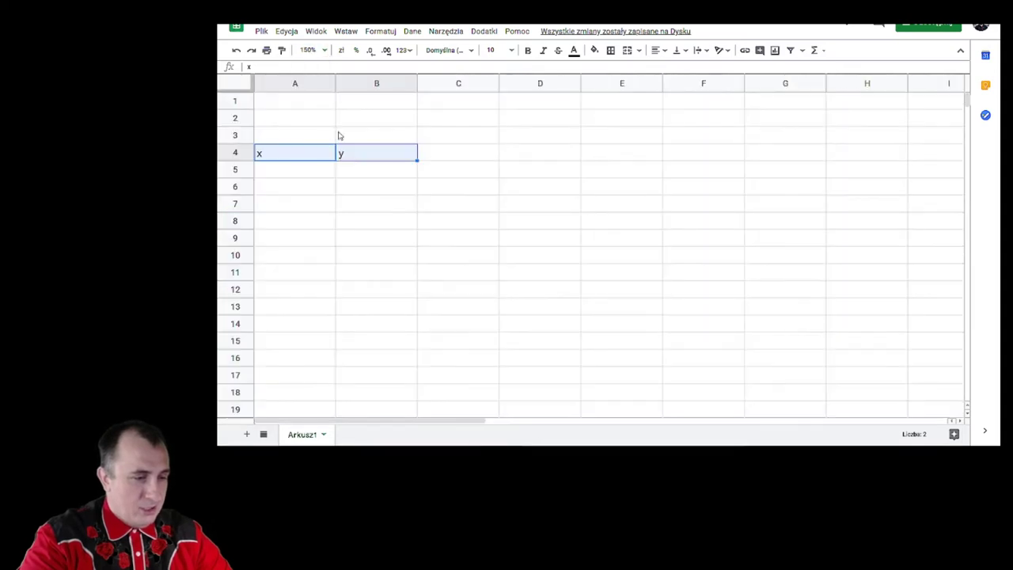
Step: Enter 0 in A5 and 0,1 in A6, and extend the series down column A to 5,8 in row 63
left_click(316, 175)
type("0")
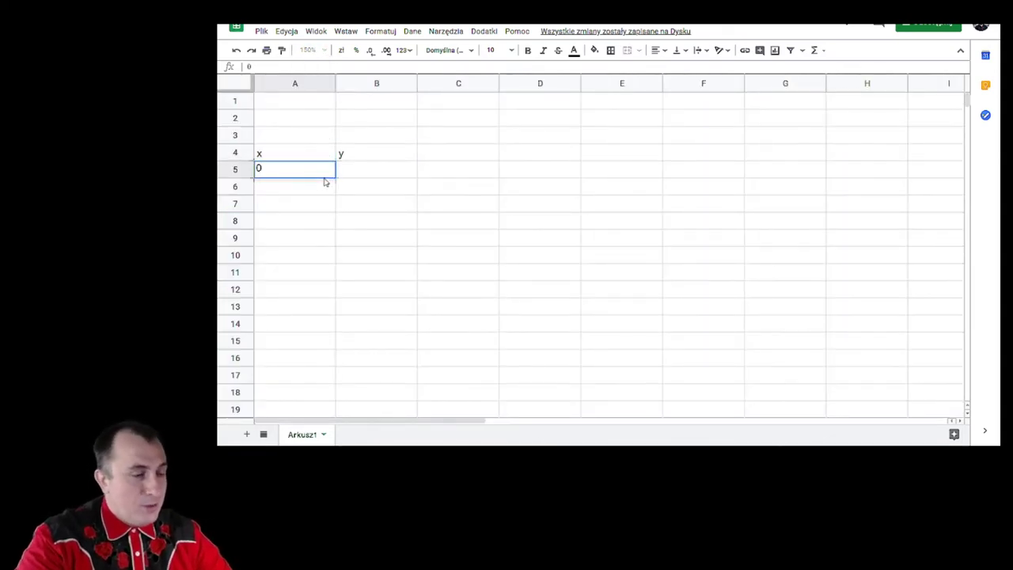
key("Return")
type("0")
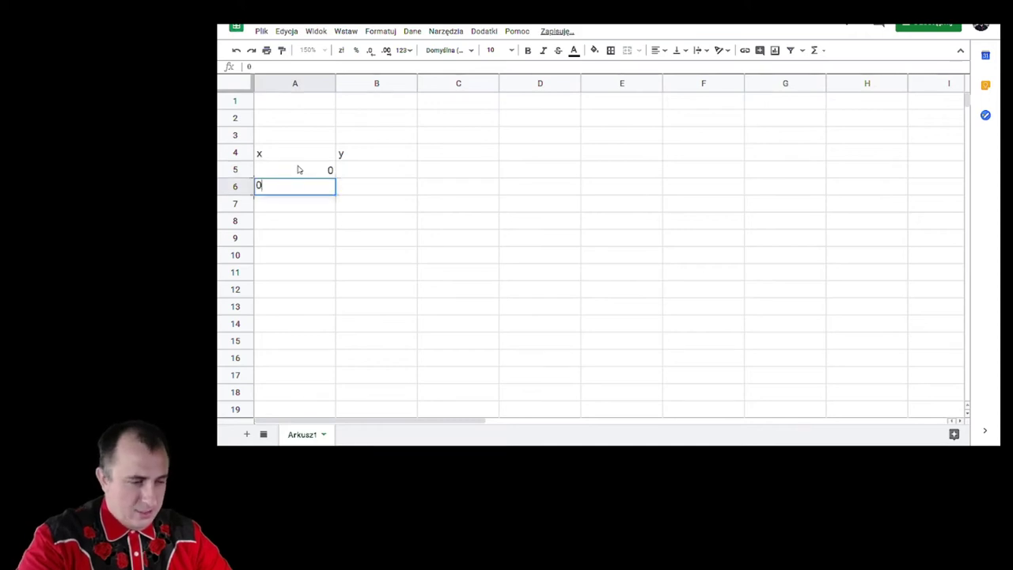
type(",1")
key("Return")
left_click_drag(297, 168, 350, 402)
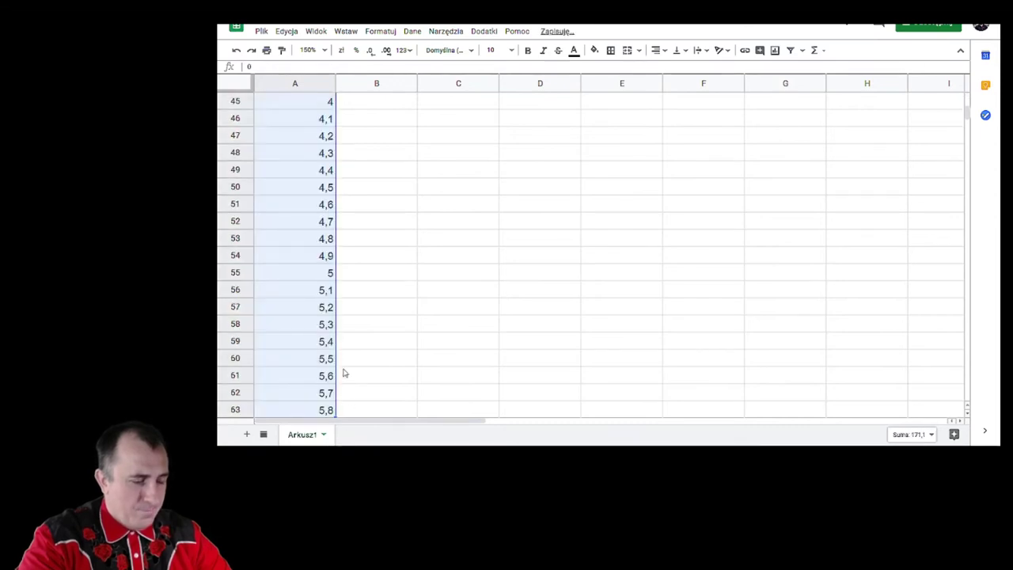
scroll(366, 330, "up", 10)
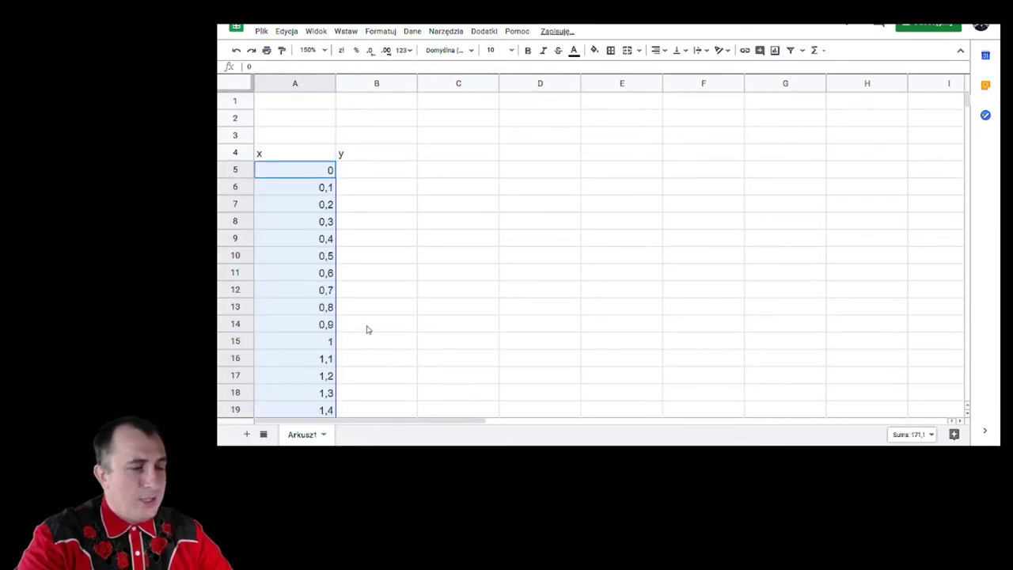
Step: Enter the formula =A5*A5 in B5 to square the first x value
left_click(368, 173)
type("=")
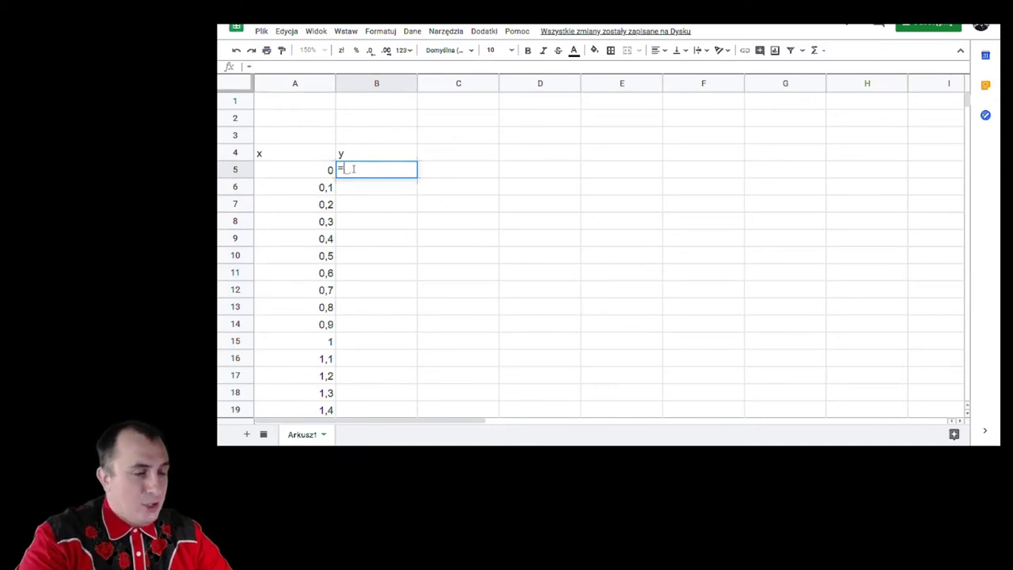
left_click(312, 174)
type("*")
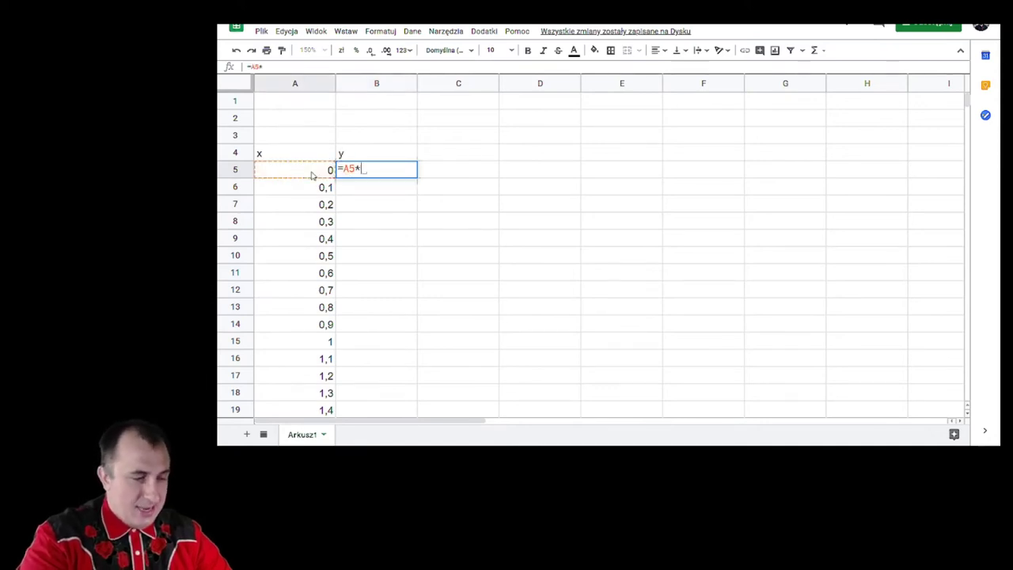
left_click(313, 174)
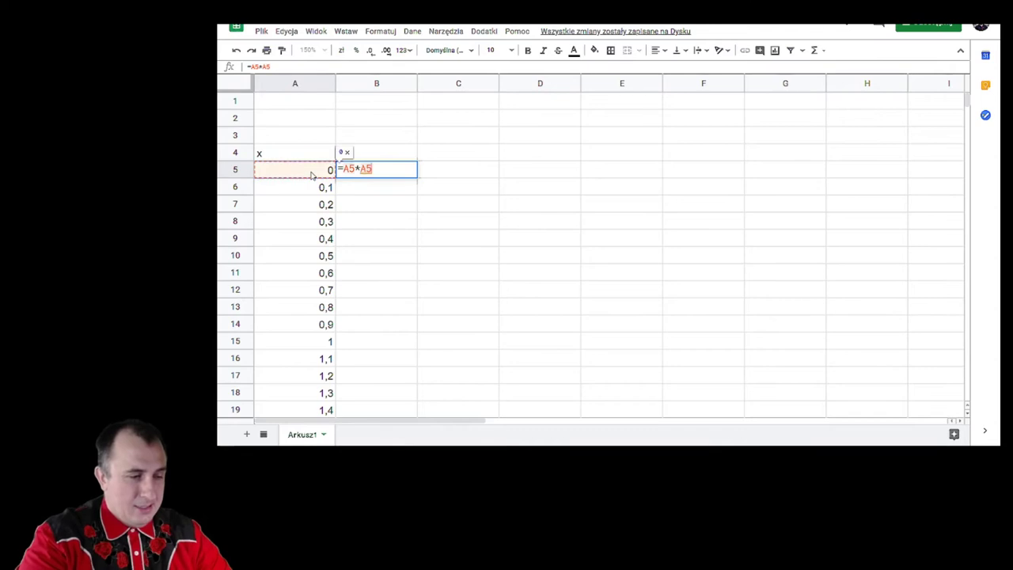
key("Return")
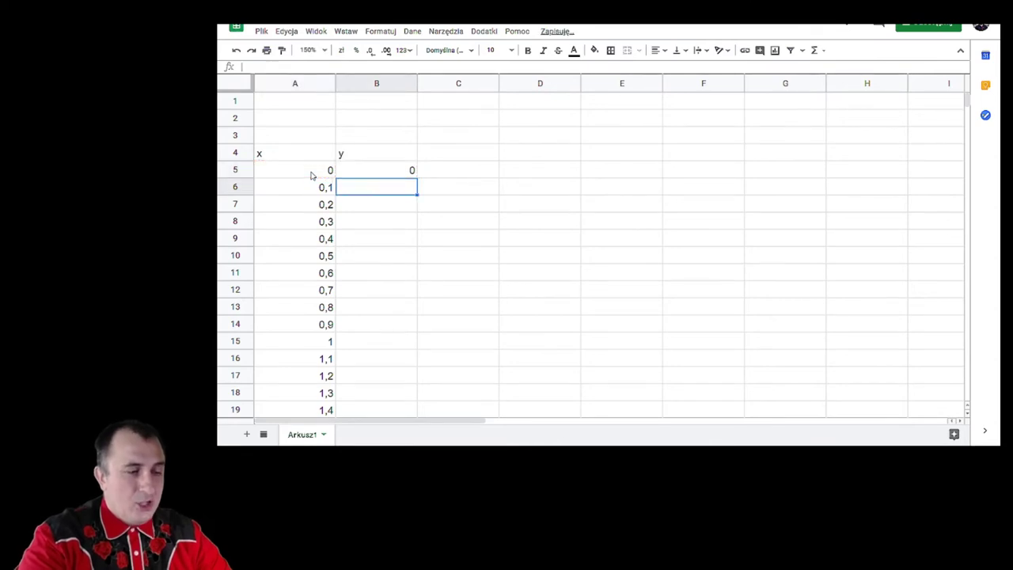
Step: Change the header in B4 to y=x*x
left_click(363, 158)
double_click(368, 160)
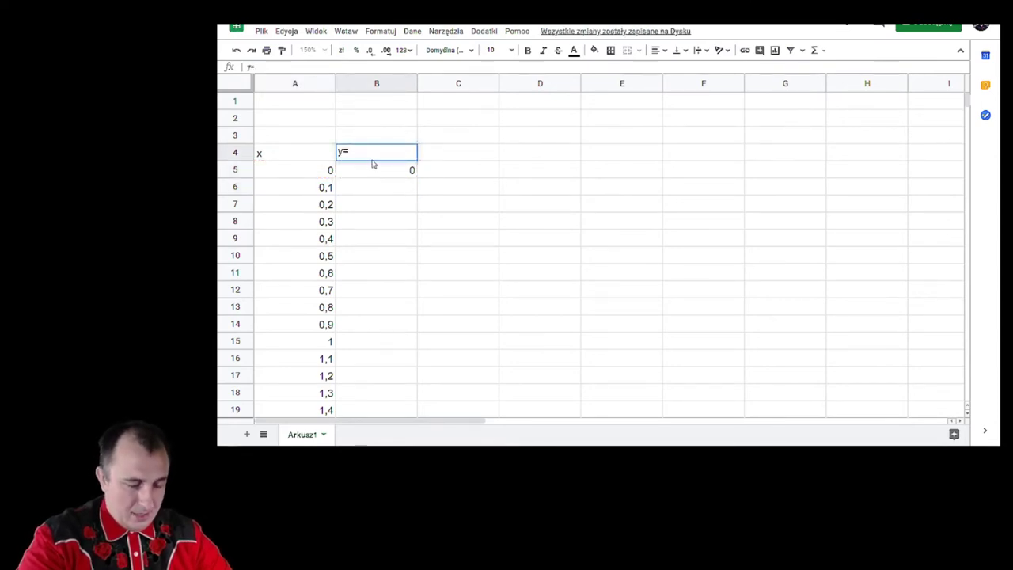
key("Return")
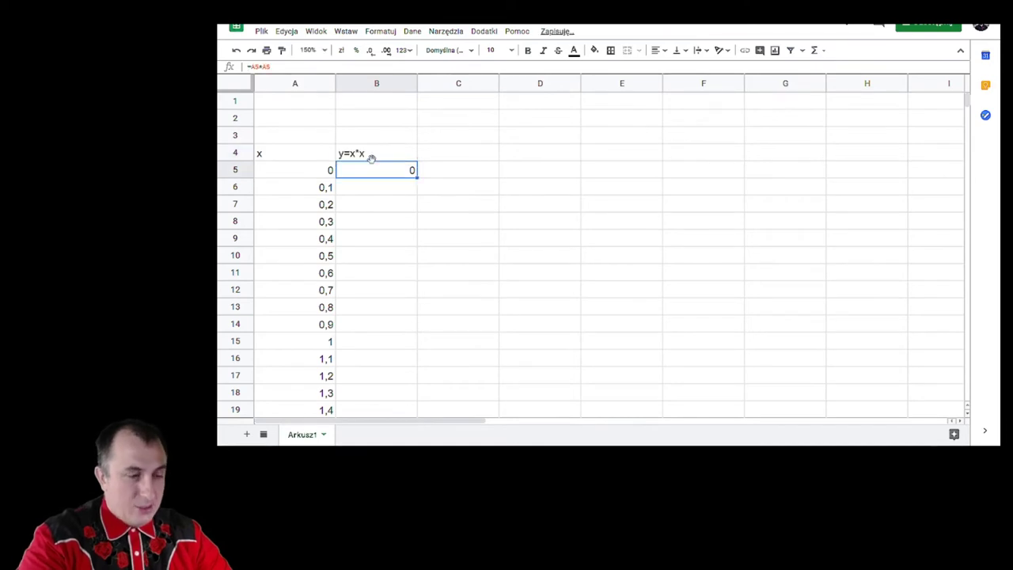
Step: Fill the B5 formula down column B for all x values
left_click(374, 160)
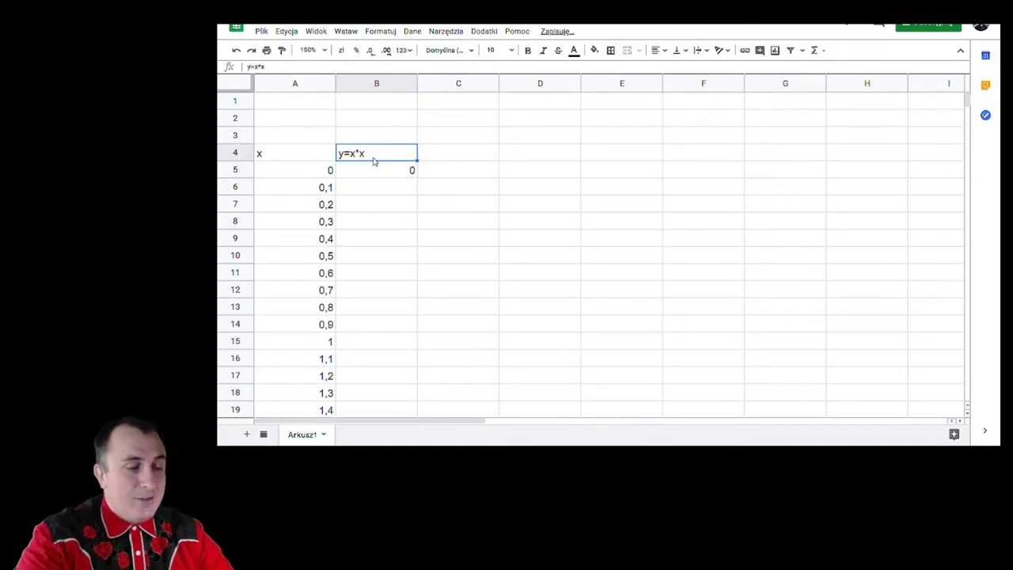
left_click(409, 174)
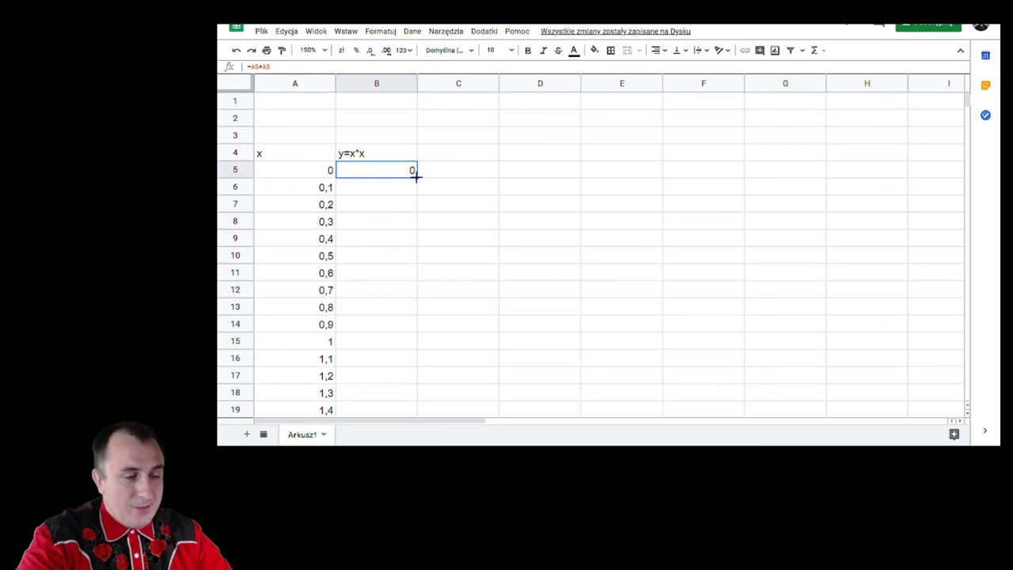
double_click(417, 177)
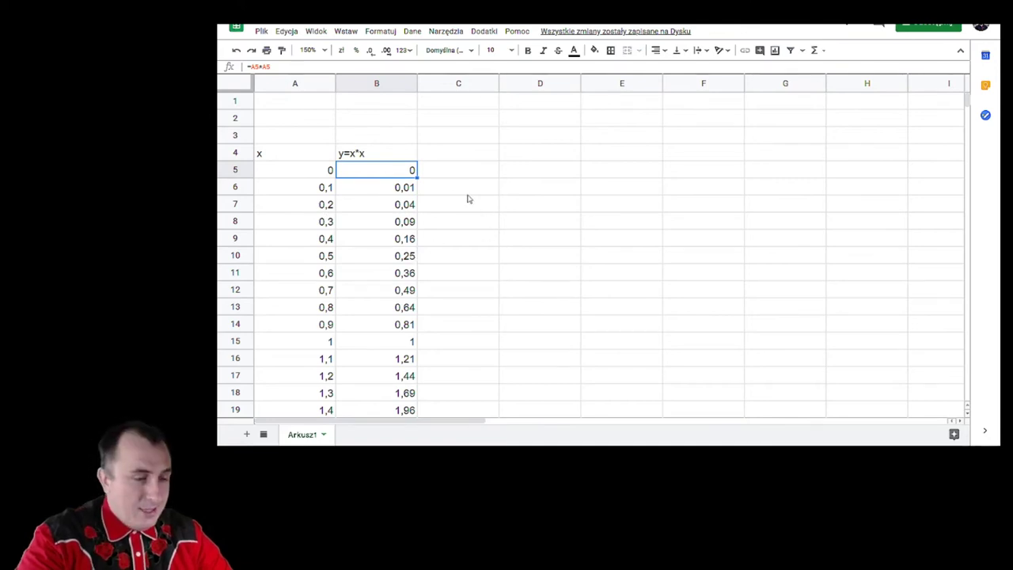
left_click_drag(318, 154, 360, 158)
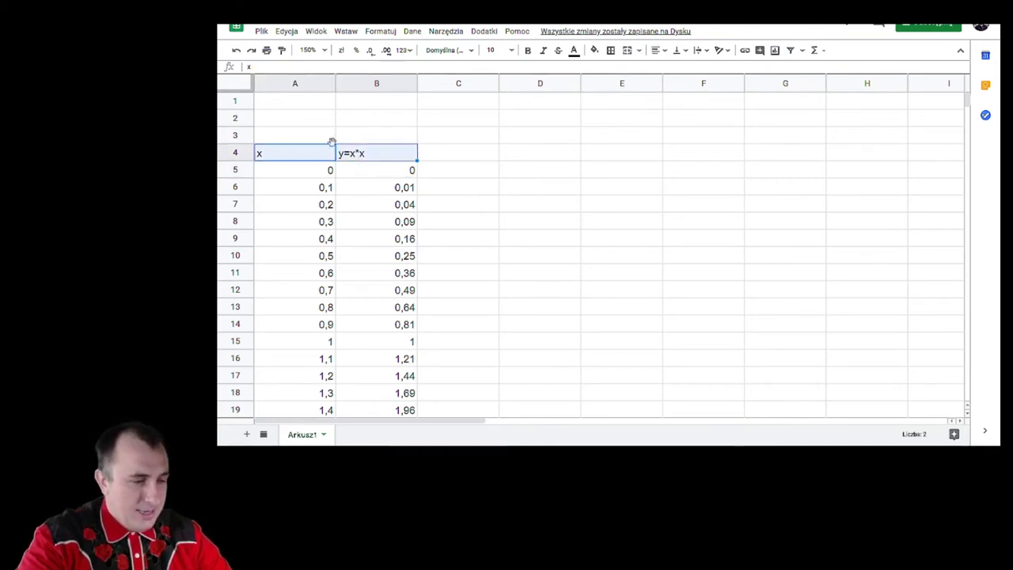
double_click(328, 156)
key("Escape")
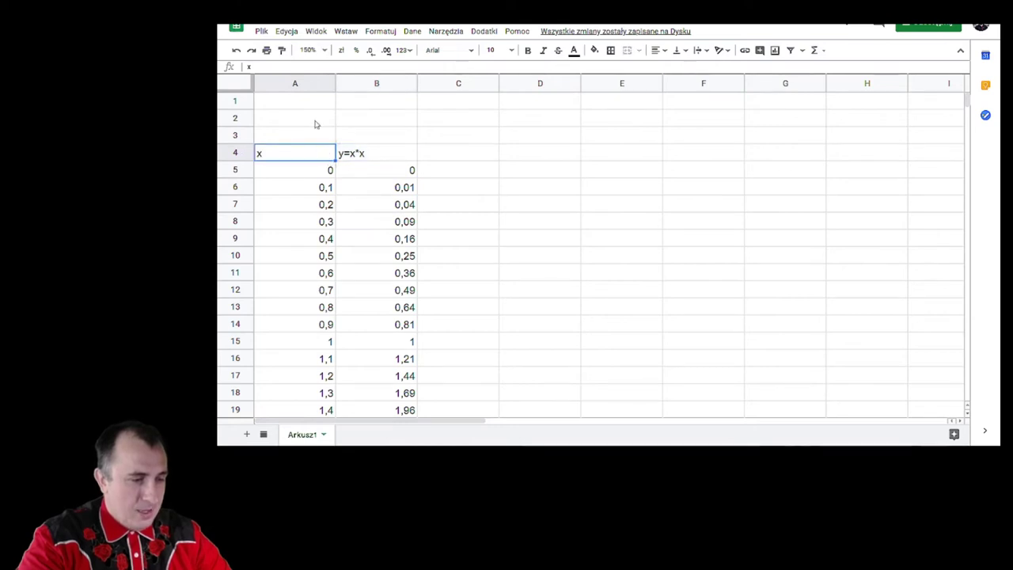
Step: Insert a line chart from columns A and B, and shrink and move it beside the data, starting in column C
left_click(296, 84)
left_click(357, 89, "shift")
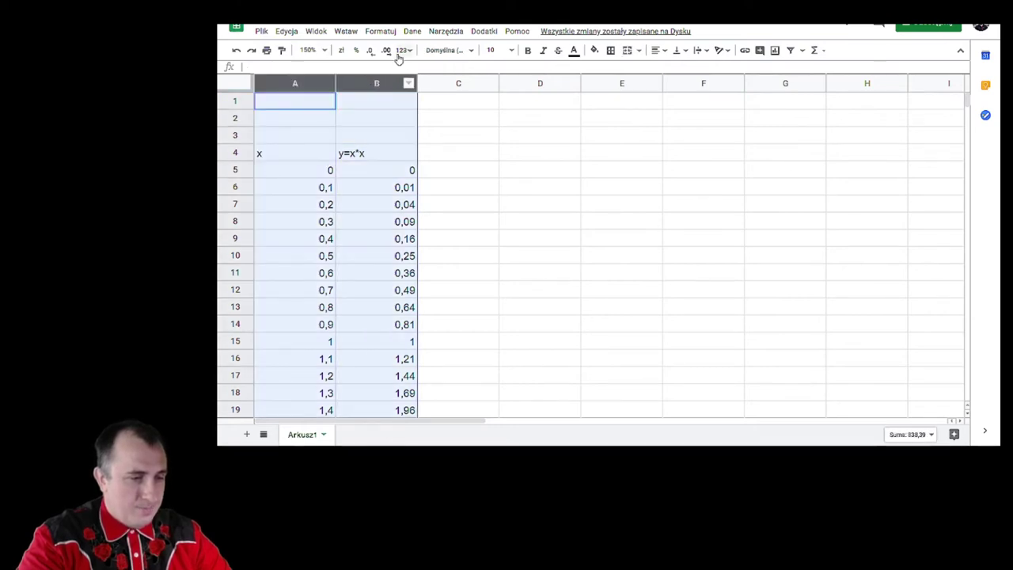
left_click(345, 31)
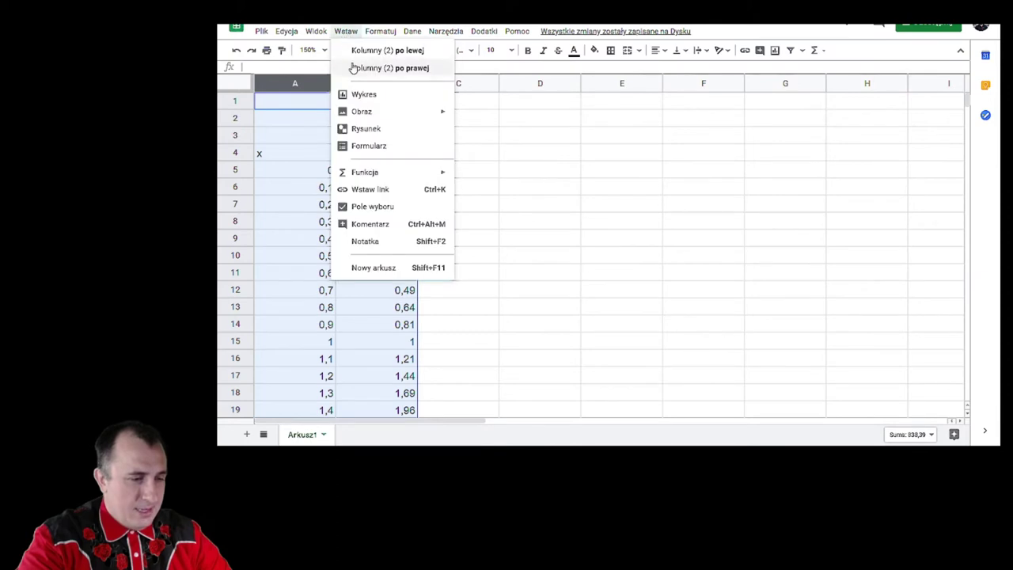
left_click(396, 94)
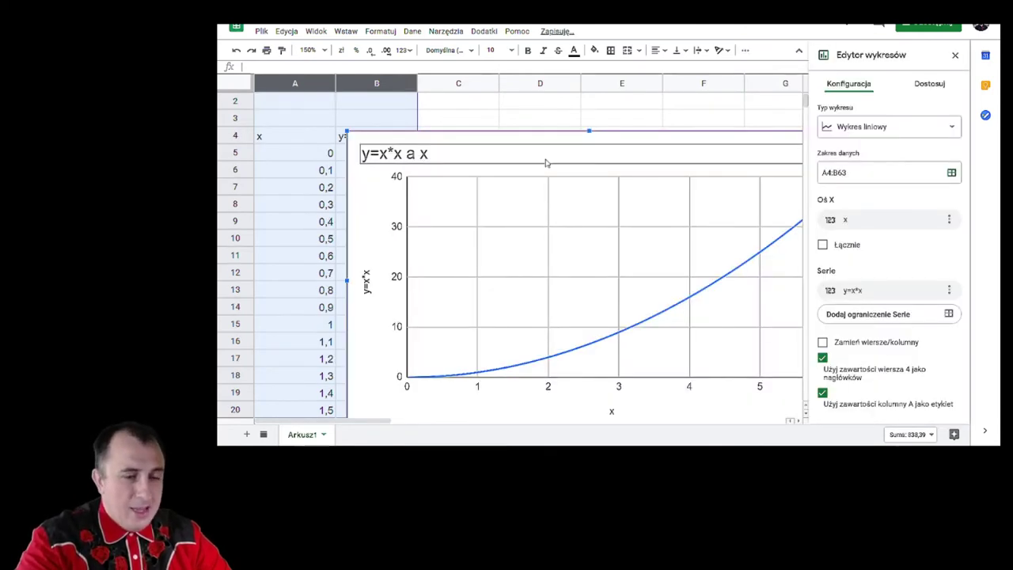
left_click_drag(346, 132, 338, 127)
left_click_drag(443, 130, 554, 115)
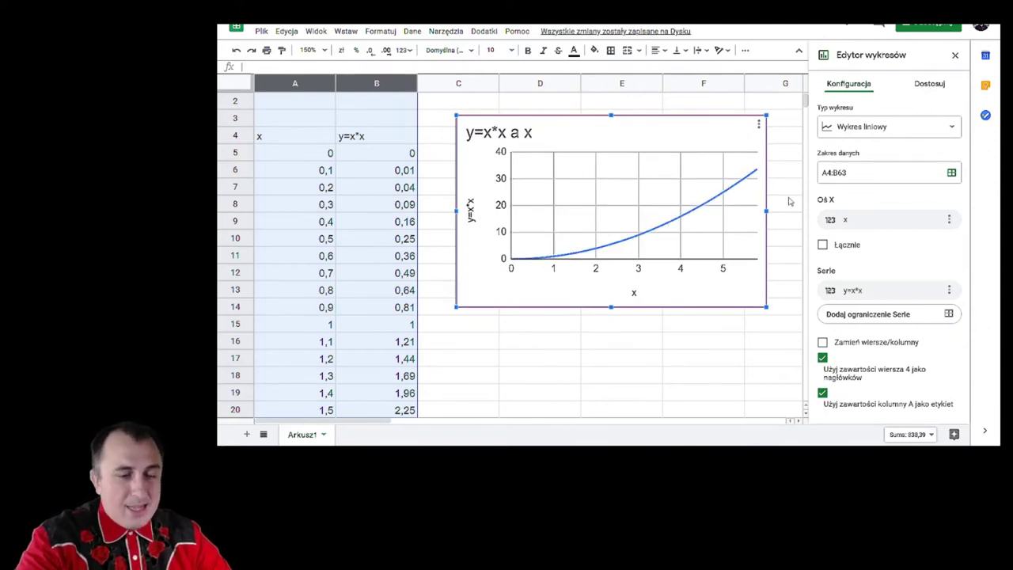
Step: Try the suggested histogram type for the chart, and switch back to the line chart
left_click(868, 129)
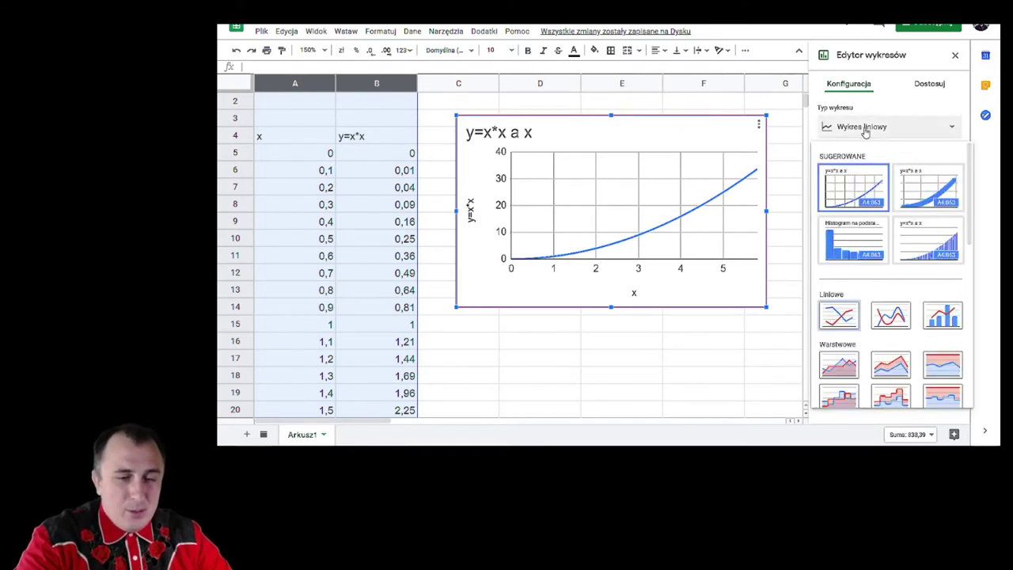
left_click(852, 240)
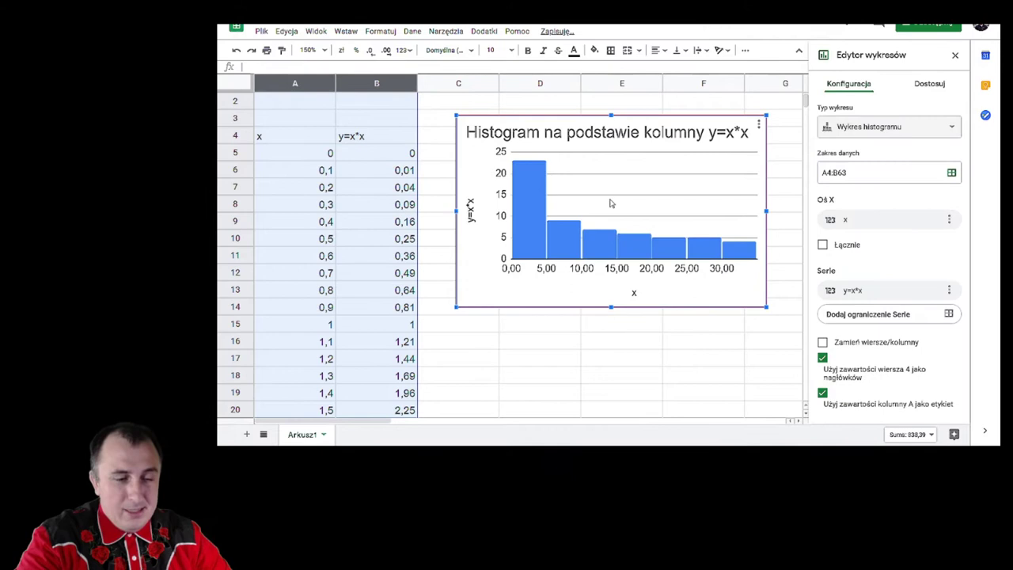
left_click(856, 134)
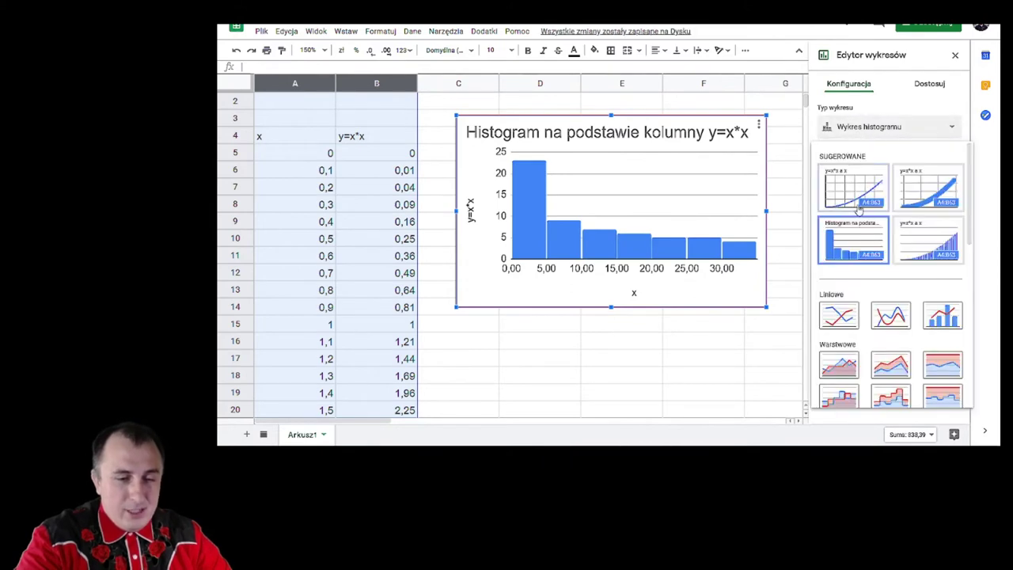
left_click(859, 198)
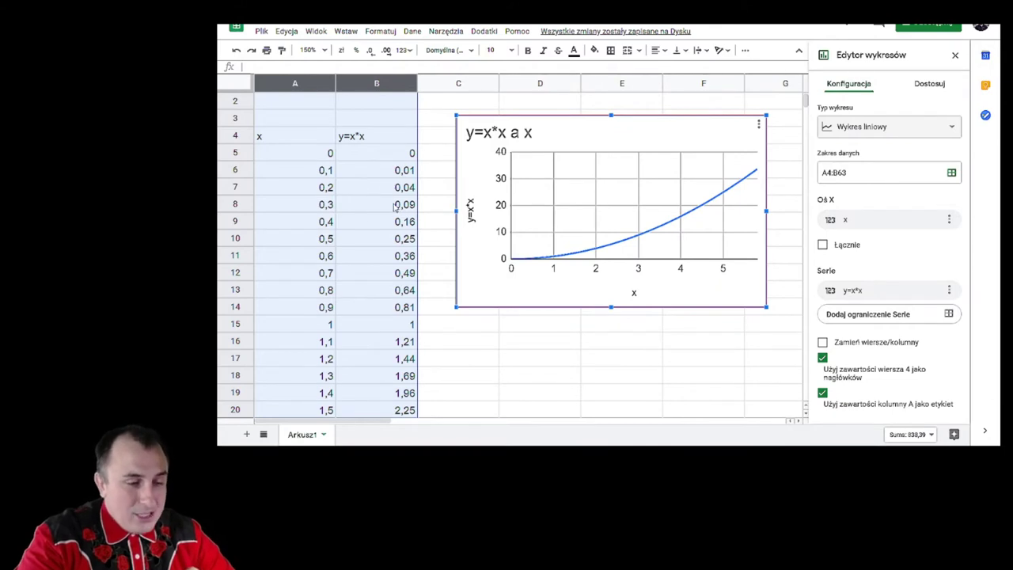
Step: Replace the formula in B6 with =sin(A6)
left_click(302, 84)
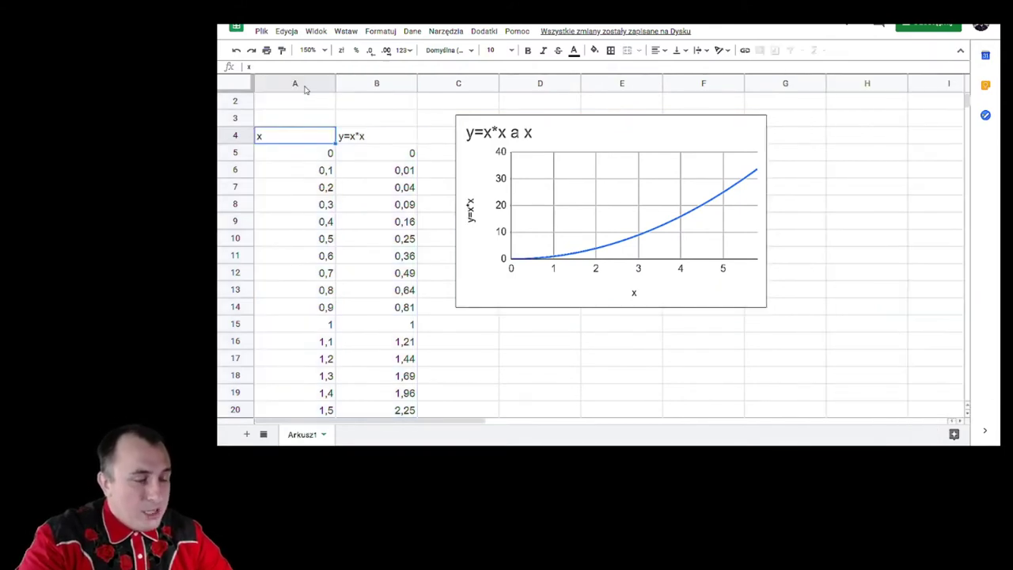
left_click(375, 176)
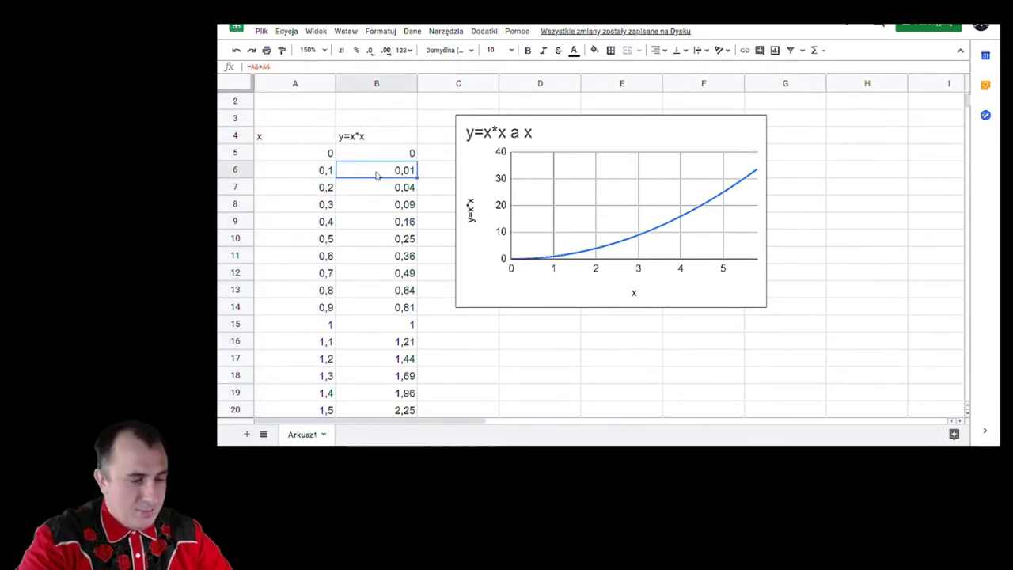
double_click(377, 172)
key("BackSpace")
key("BackSpace")
key("BackSpace")
key("BackSpace")
key("BackSpace")
type("sin(")
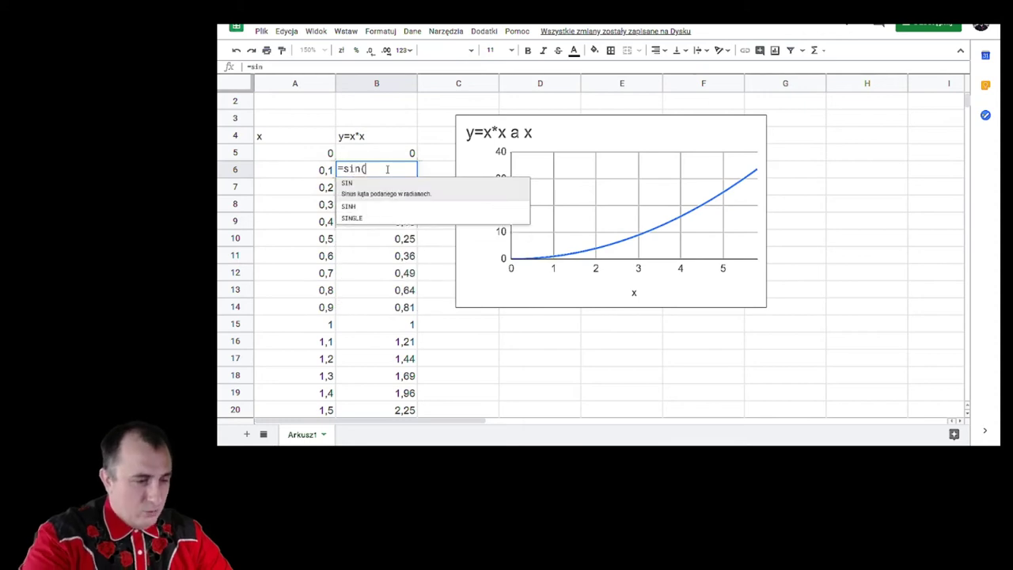
left_click(307, 173)
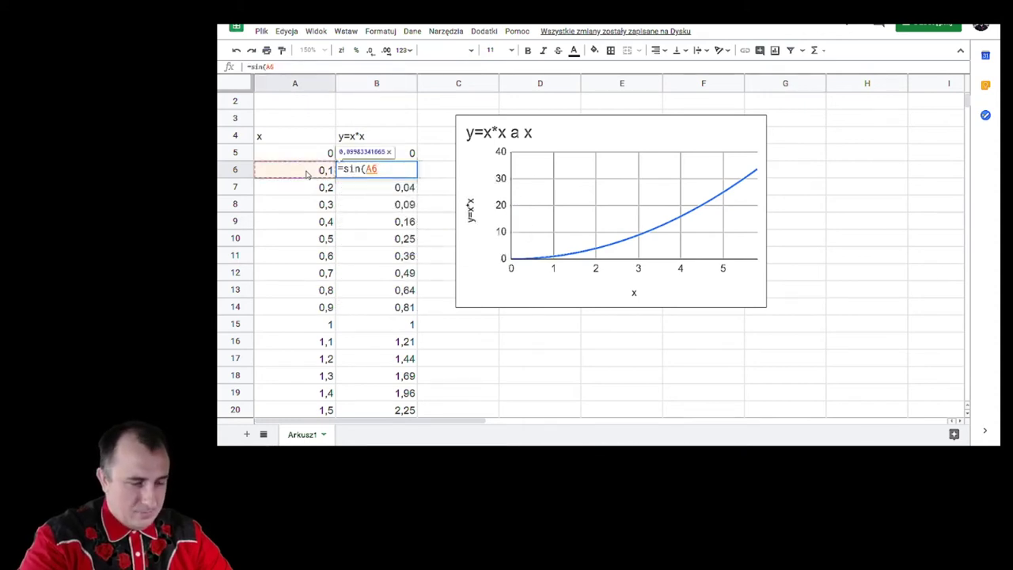
key("Return")
Step: Clear the old results in B7:B63 and fill the sine formula from B6 down for all x values
left_click(347, 174)
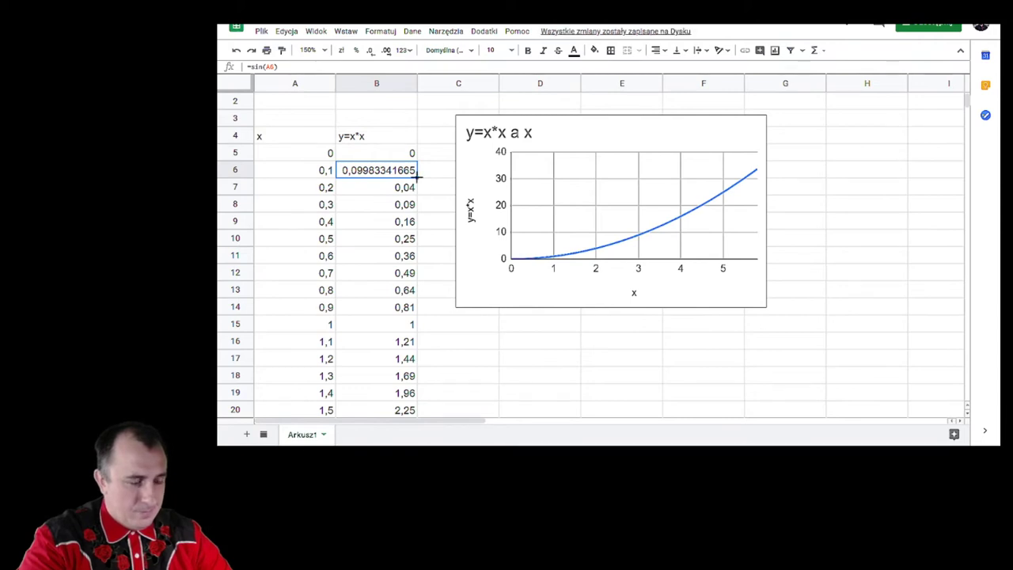
left_click(406, 189)
scroll(404, 272, "down", 15)
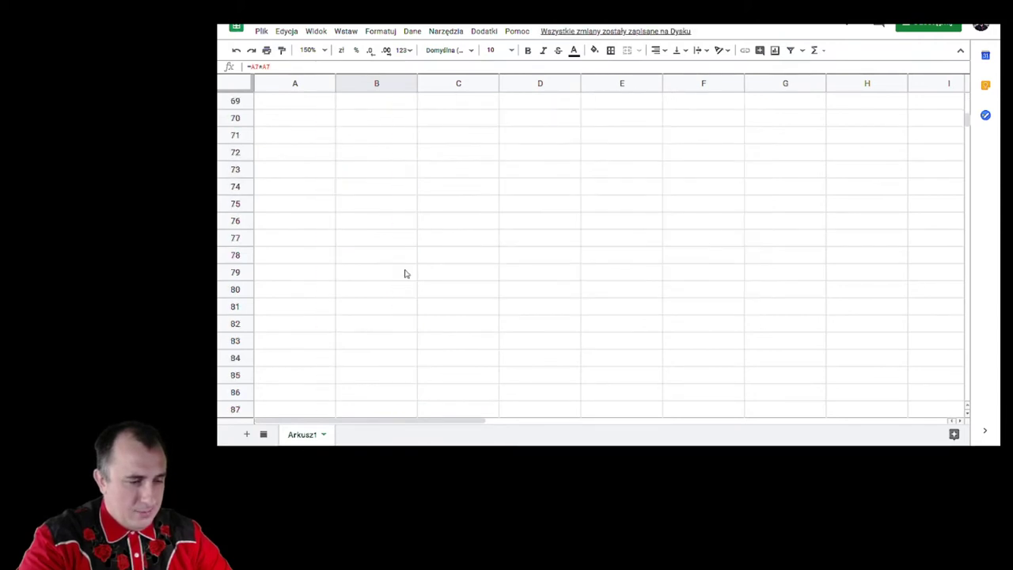
scroll(405, 272, "up", 5)
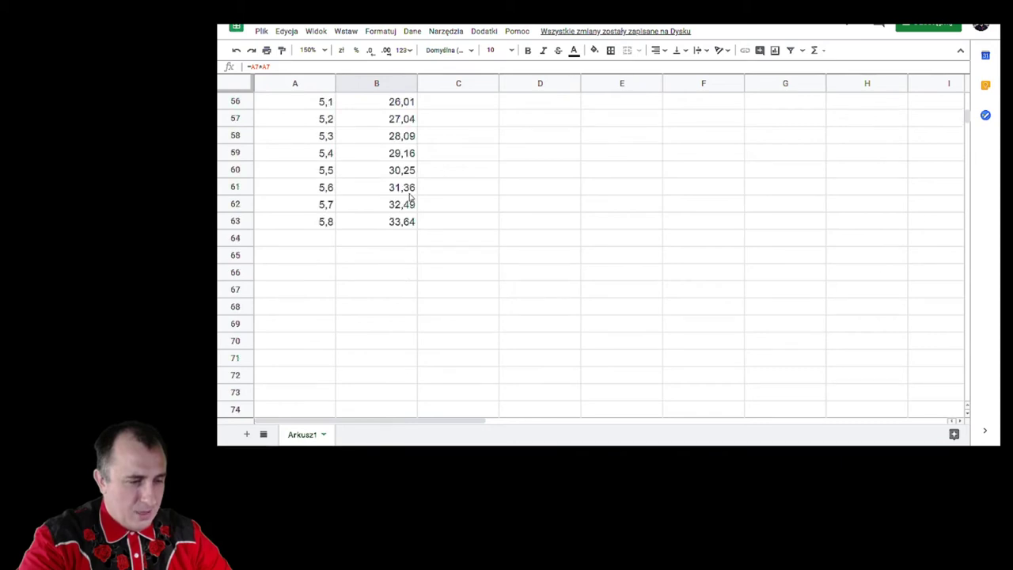
left_click(403, 224, "shift")
key("Delete")
scroll(402, 194, "up", 10)
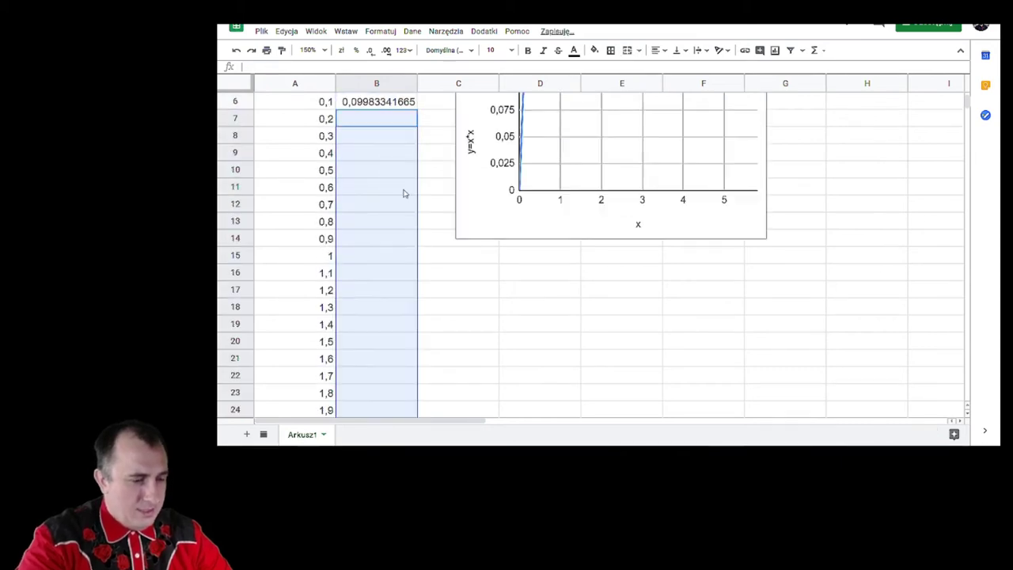
scroll(403, 194, "up", 2)
left_click(402, 194)
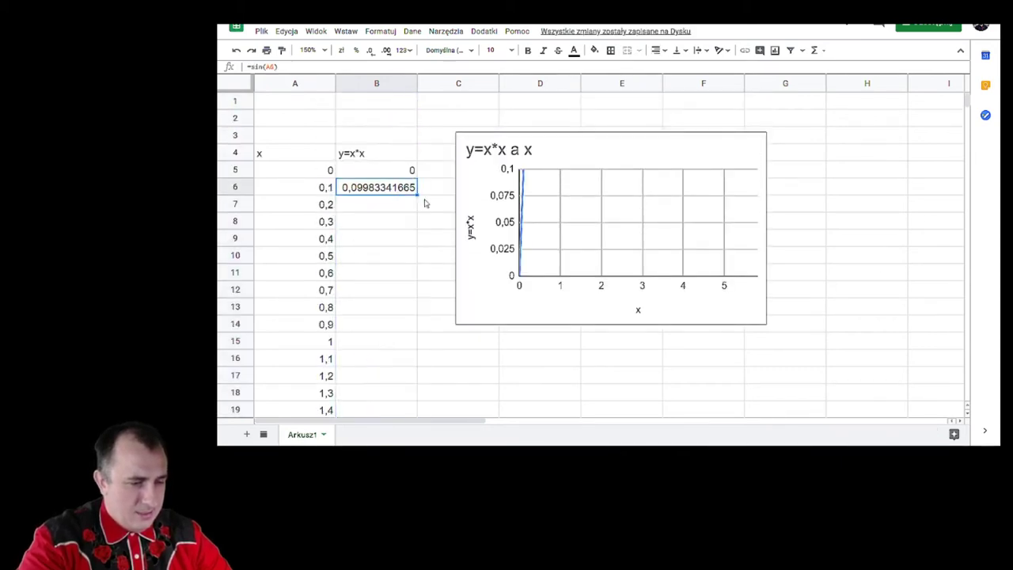
double_click(417, 195)
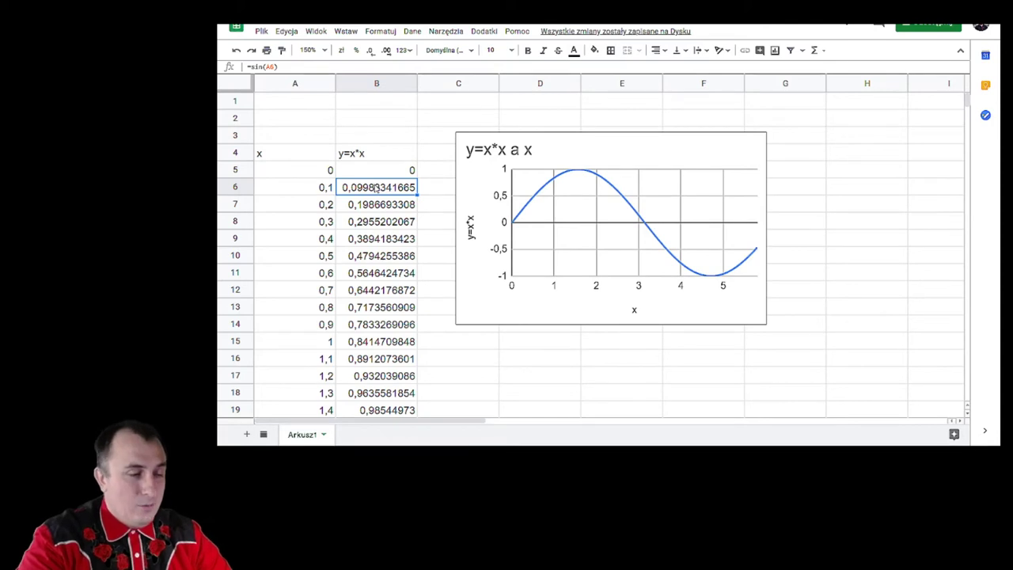
Step: Change the header in B4 to y=sin(x)
left_click(376, 167)
double_click(376, 150)
key("BackSpace")
key("BackSpace")
key("BackSpace")
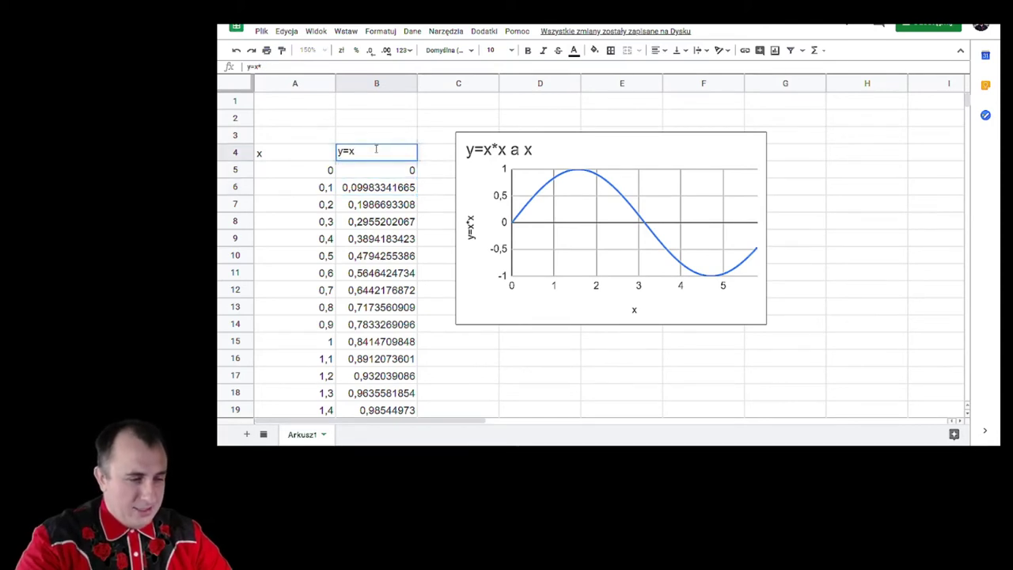
type("sin(x)")
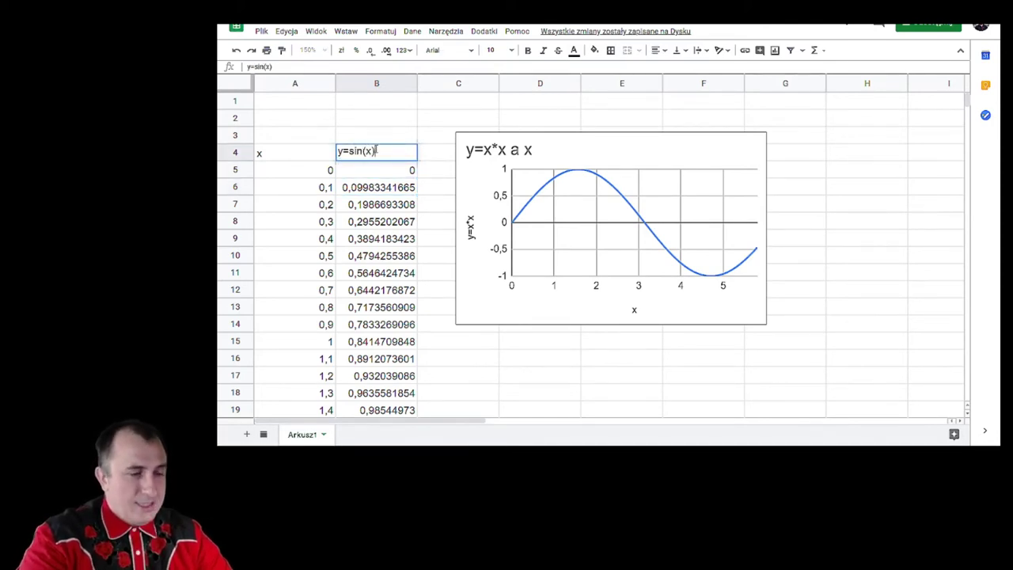
key("Return")
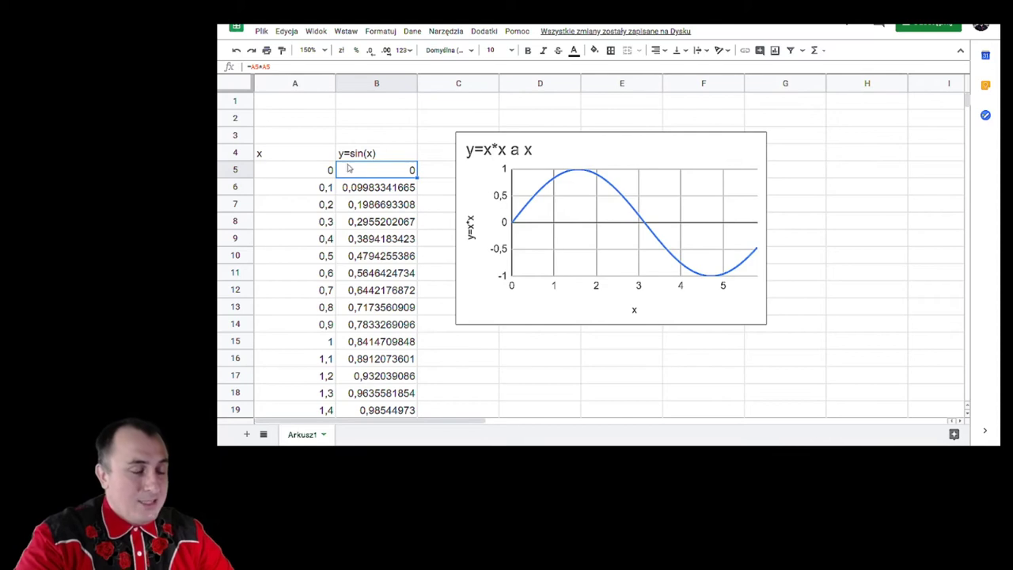
Step: Insert a narrow column before the x column, with the header t in A4
left_click(296, 85)
right_click(296, 84)
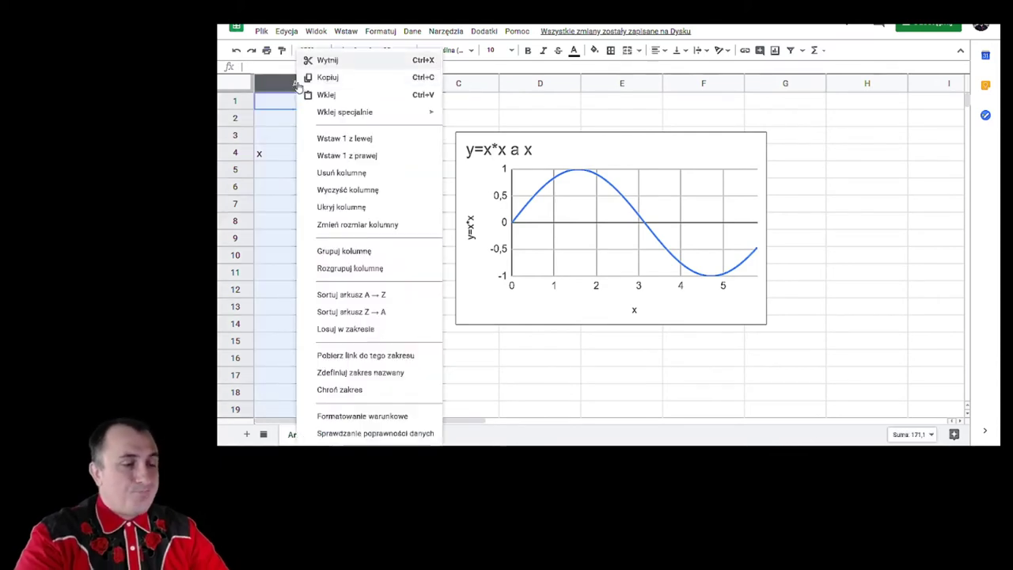
left_click(324, 144)
left_click(309, 159)
type("t")
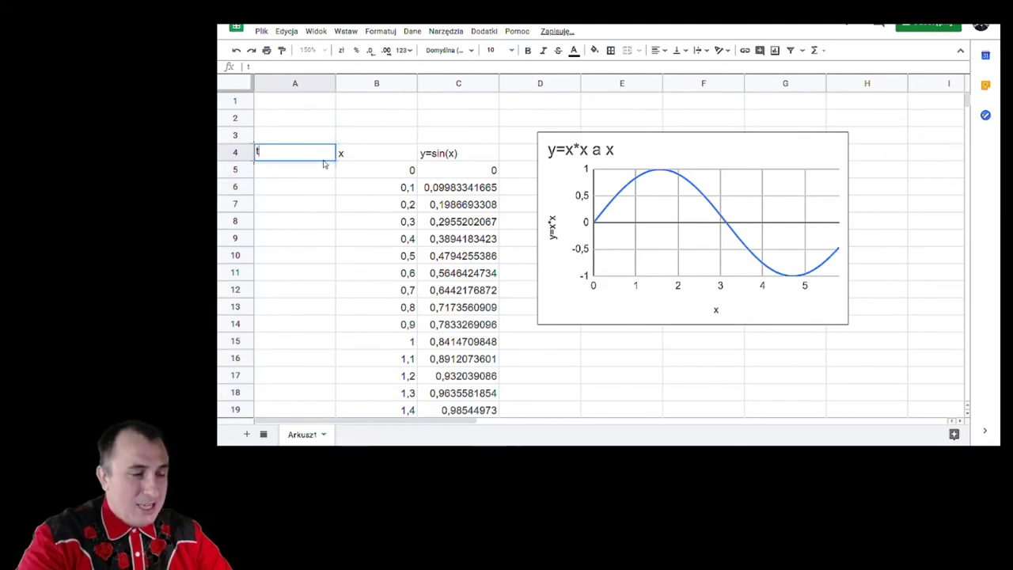
key("Return")
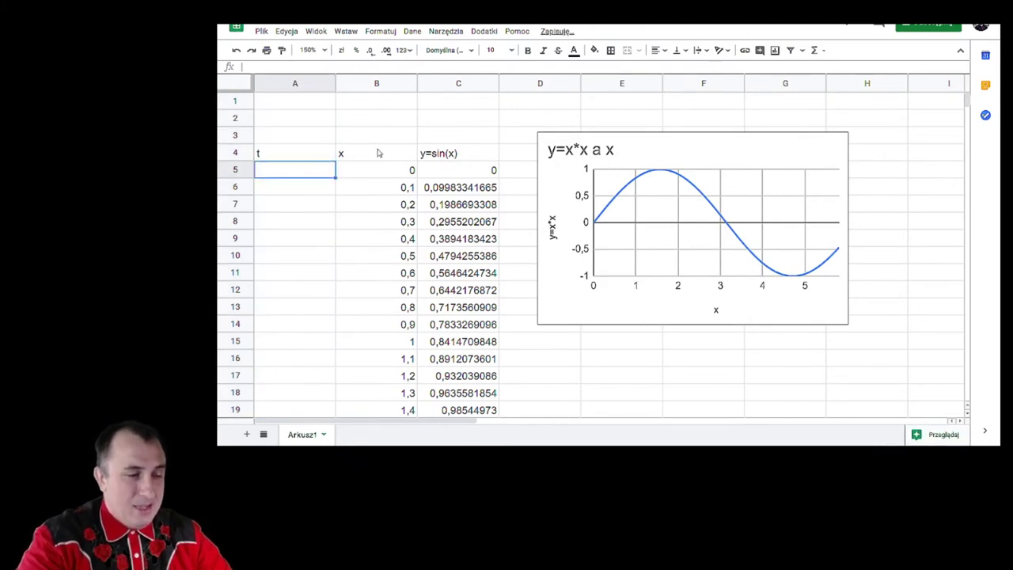
left_click(324, 153)
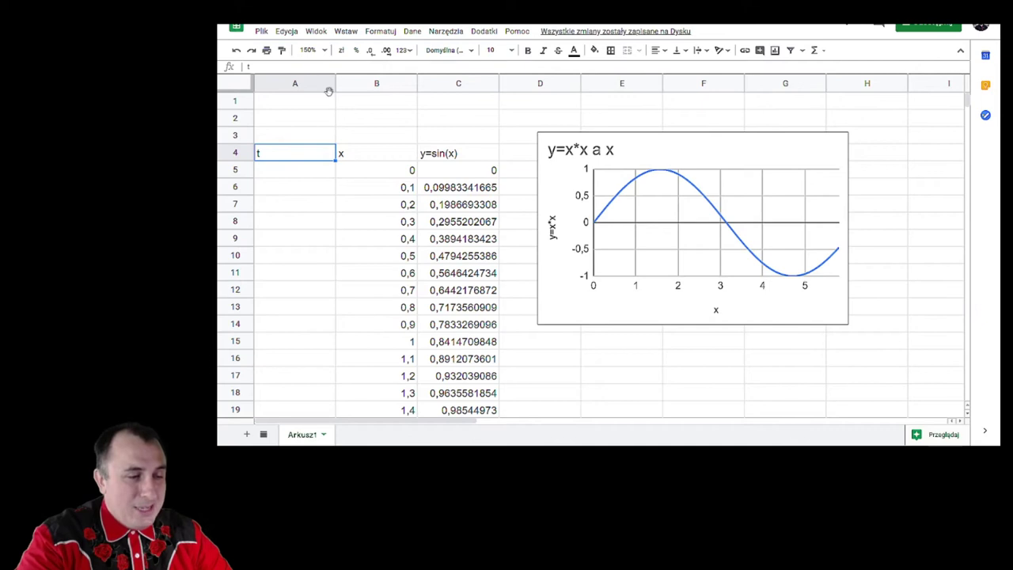
left_click_drag(336, 82, 292, 83)
Step: Replace the formula in C5 with =sin(A5)*10
left_click(403, 177)
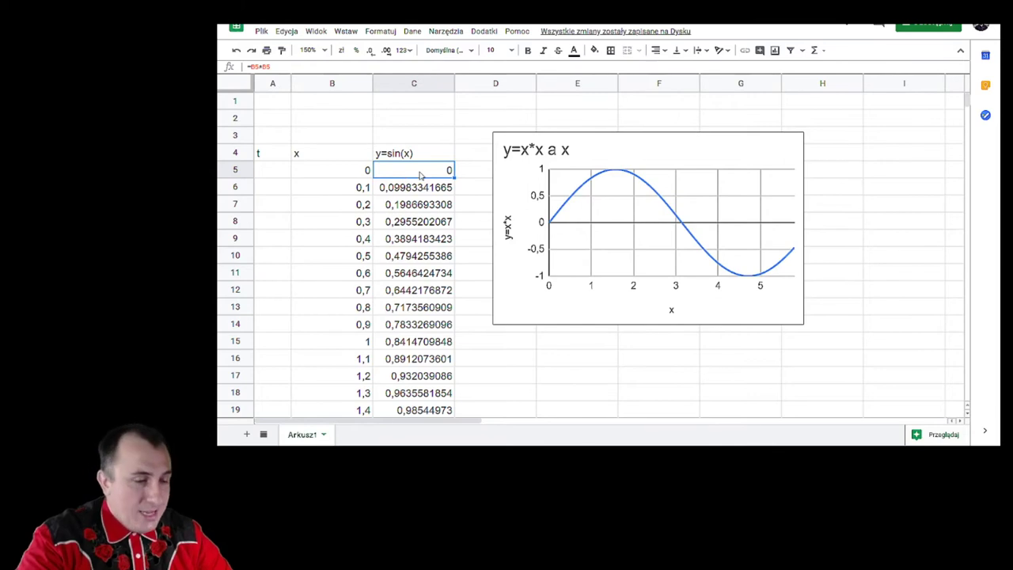
double_click(422, 169)
left_click_drag(421, 169, 380, 168)
type("sin(")
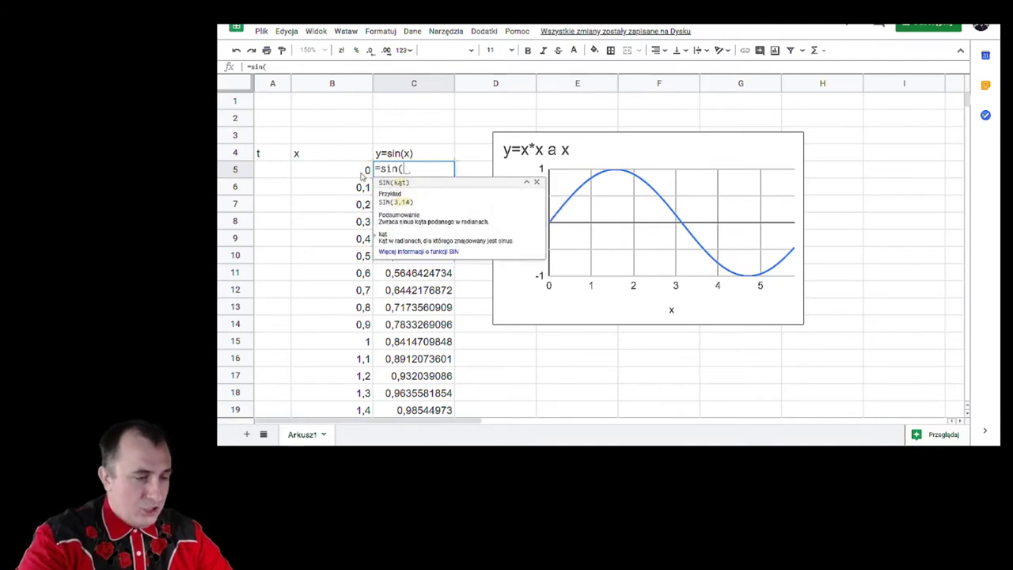
left_click(276, 171)
type(")")
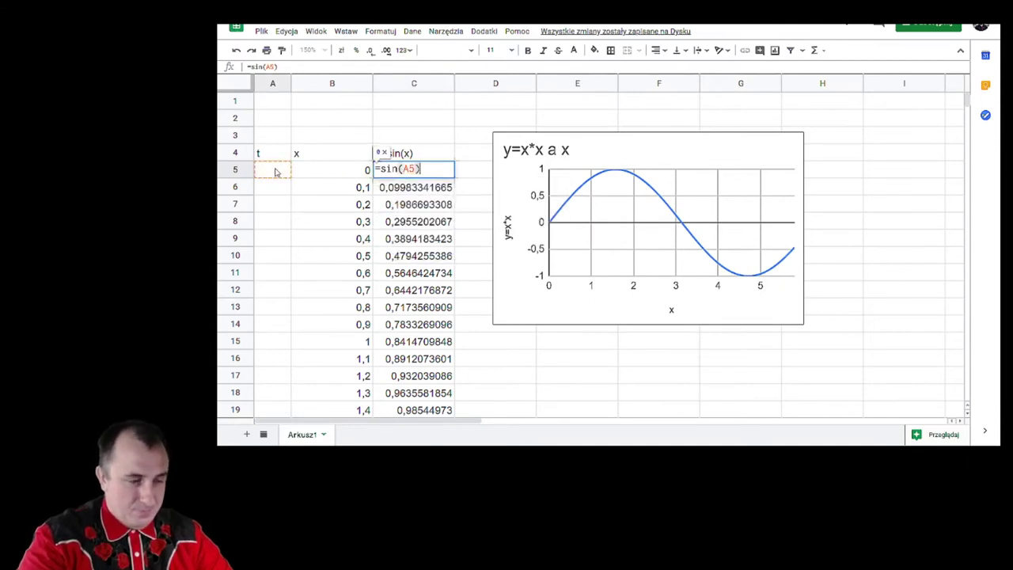
type("*")
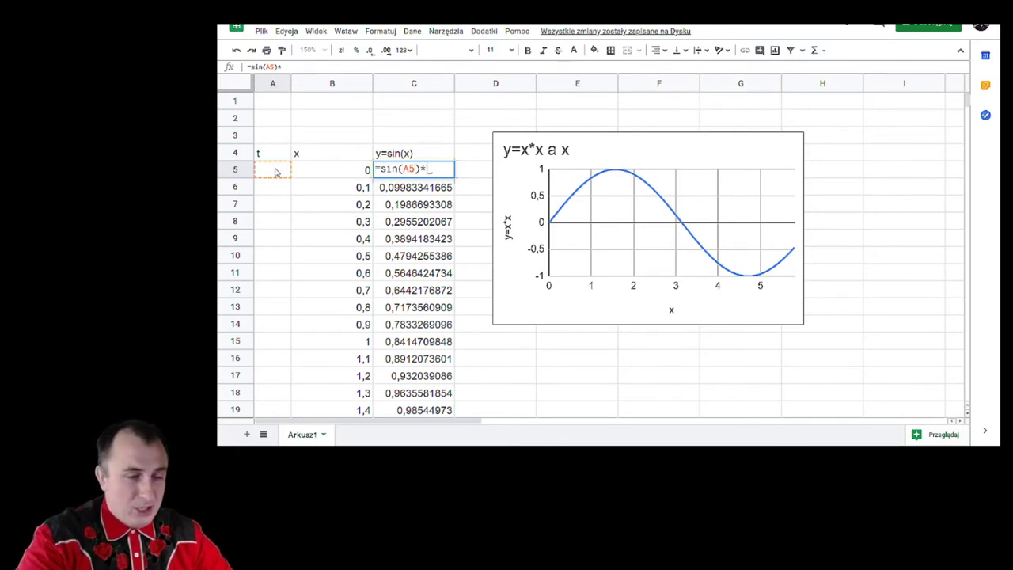
key("BackSpace")
type("*10")
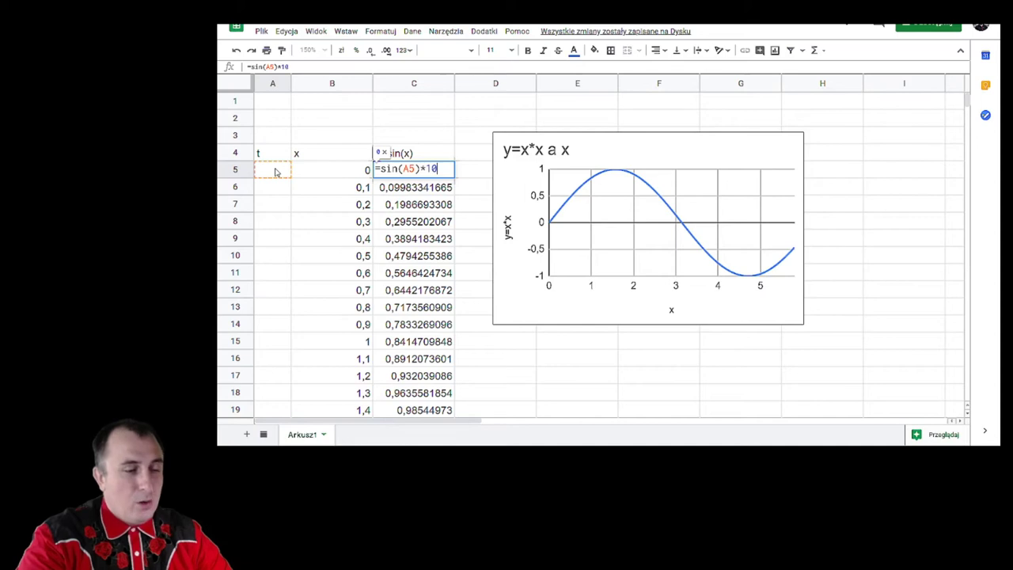
key("Return")
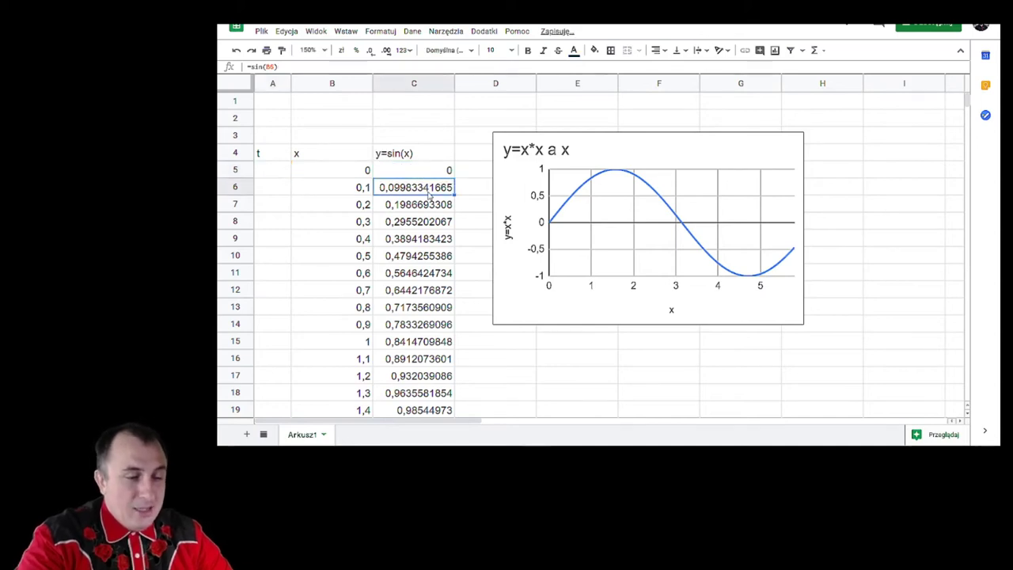
Step: Clear the old sine results in C6:C63 and fill the C5 formula down the column
scroll(430, 198, "down", 15)
scroll(430, 204, "up", 4)
left_click(433, 160, "shift")
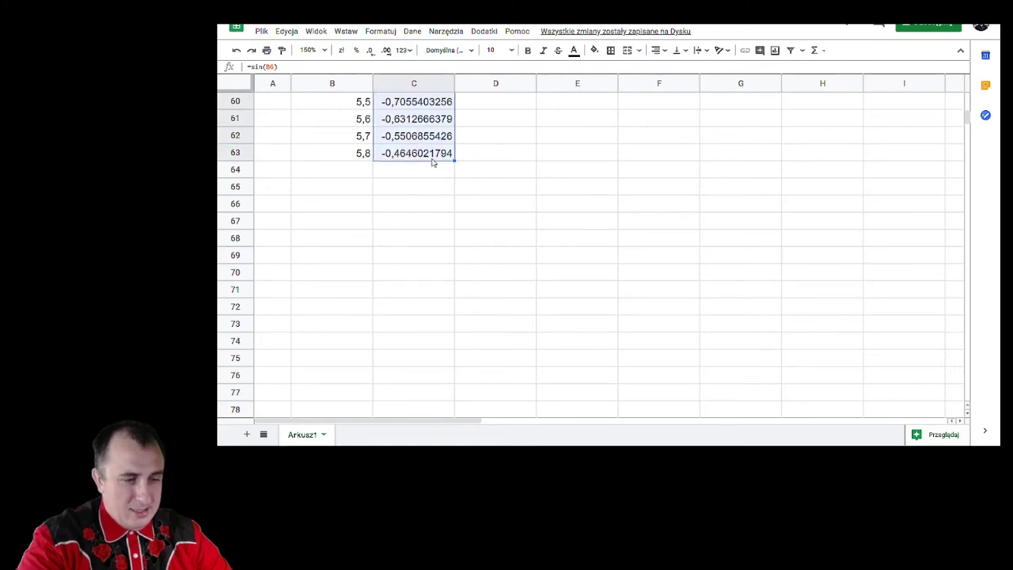
key("Delete")
scroll(433, 162, "up", 15)
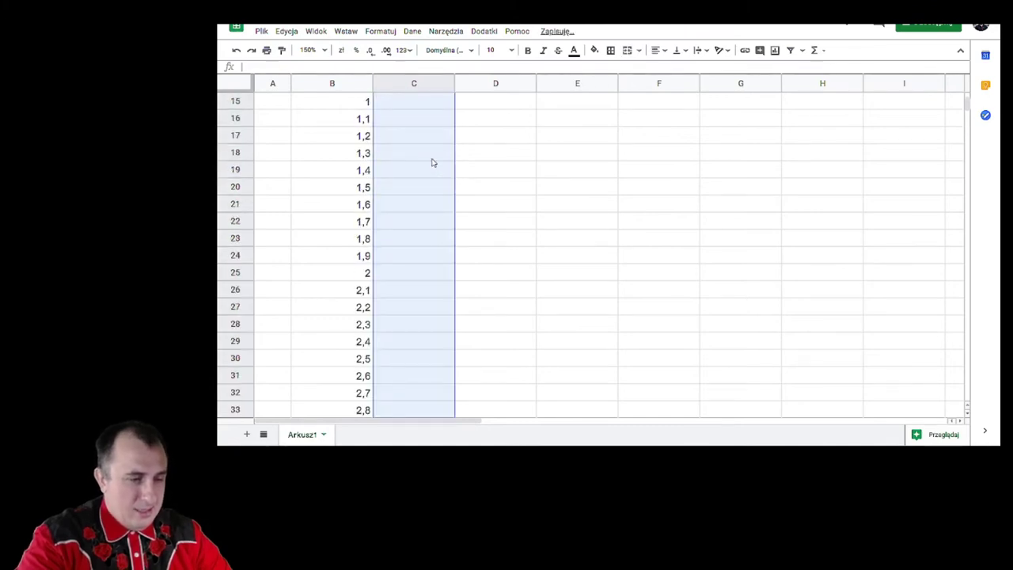
scroll(432, 162, "up", 5)
left_click(440, 171)
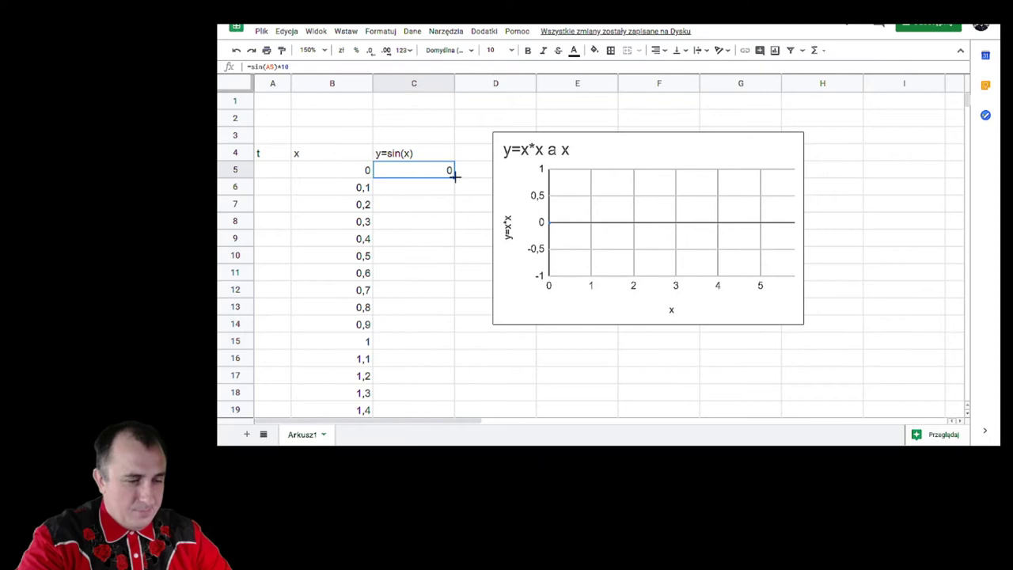
double_click(455, 177)
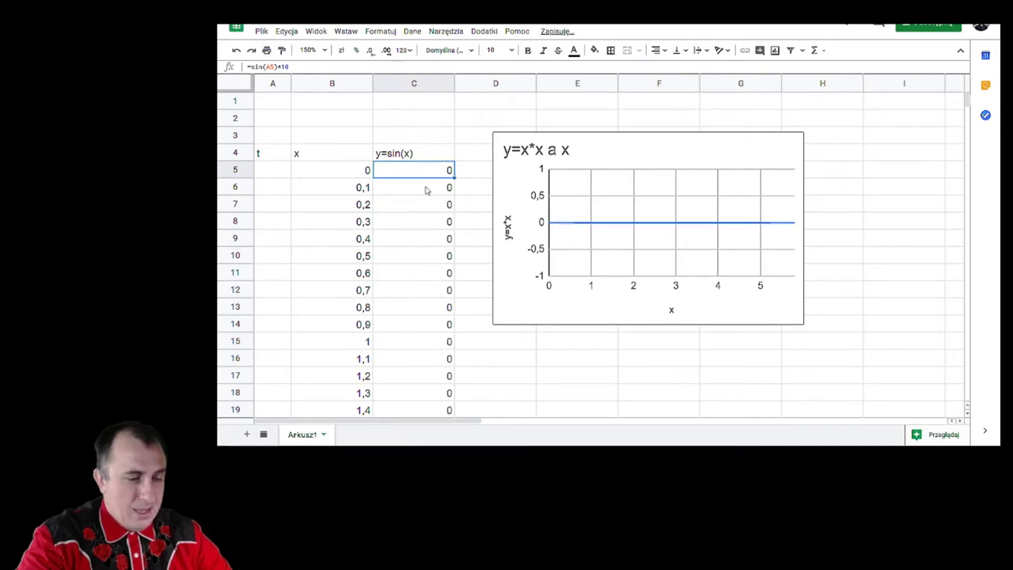
Step: Delete the line chart from the sheet
left_click(277, 168)
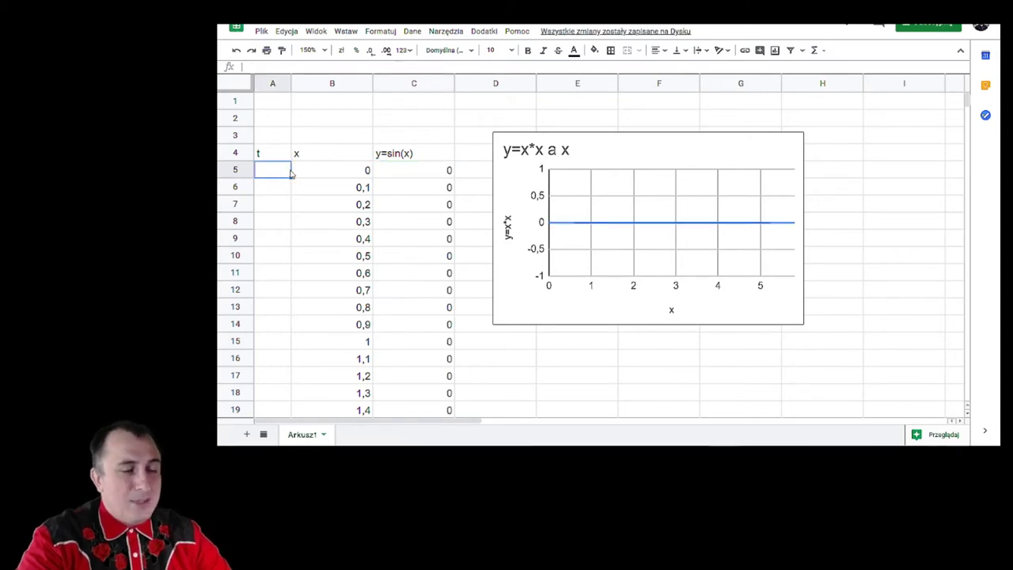
left_click(632, 137)
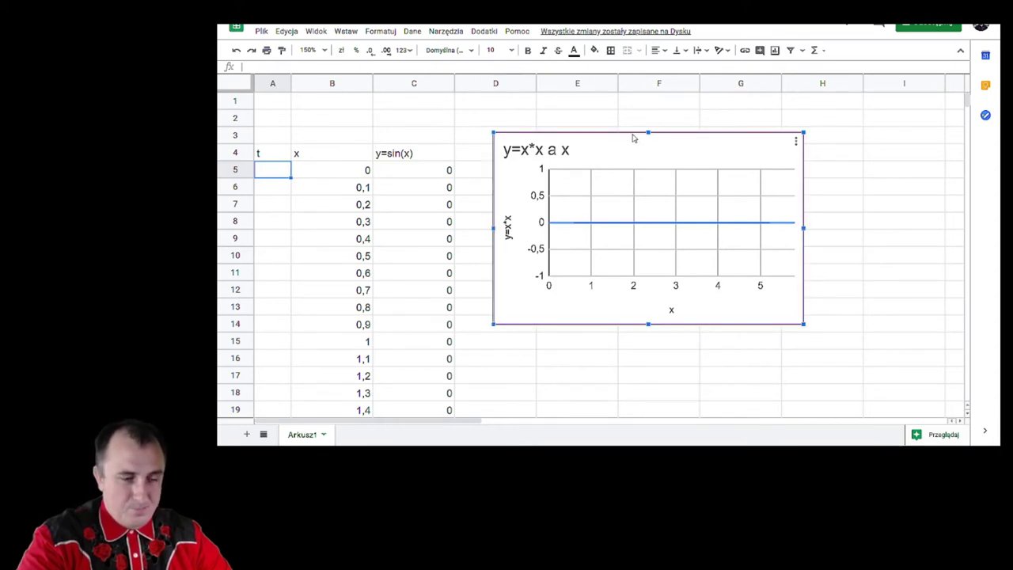
key("Delete")
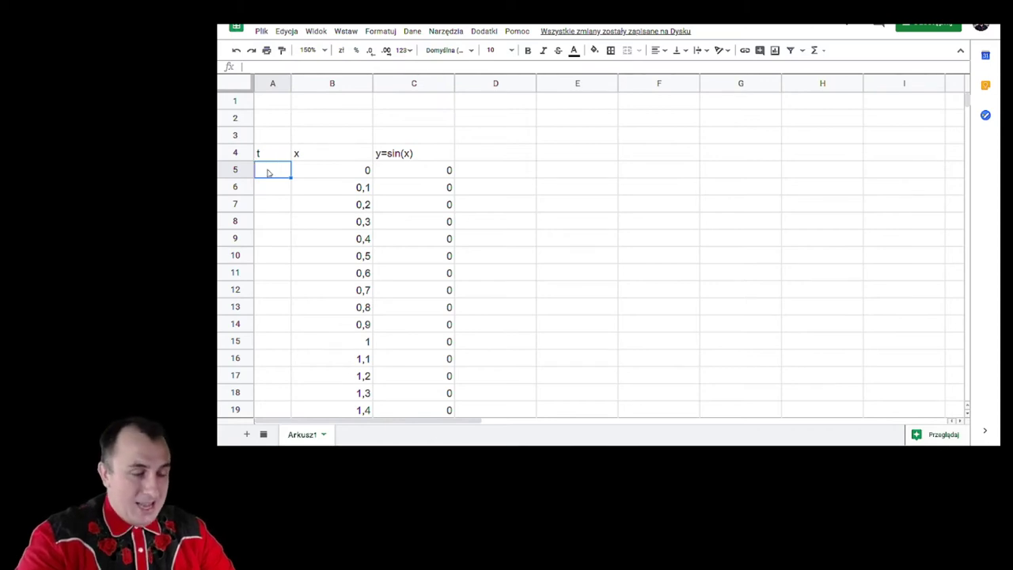
Step: Enter the starting t values 0 in A5 and 0,1 in A6
type("0")
key("Return")
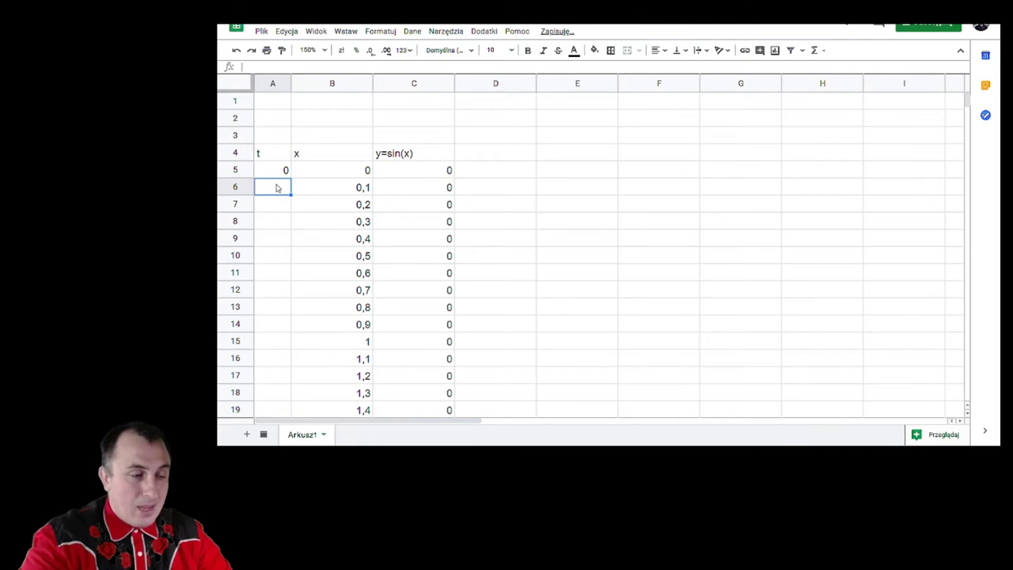
type("0,")
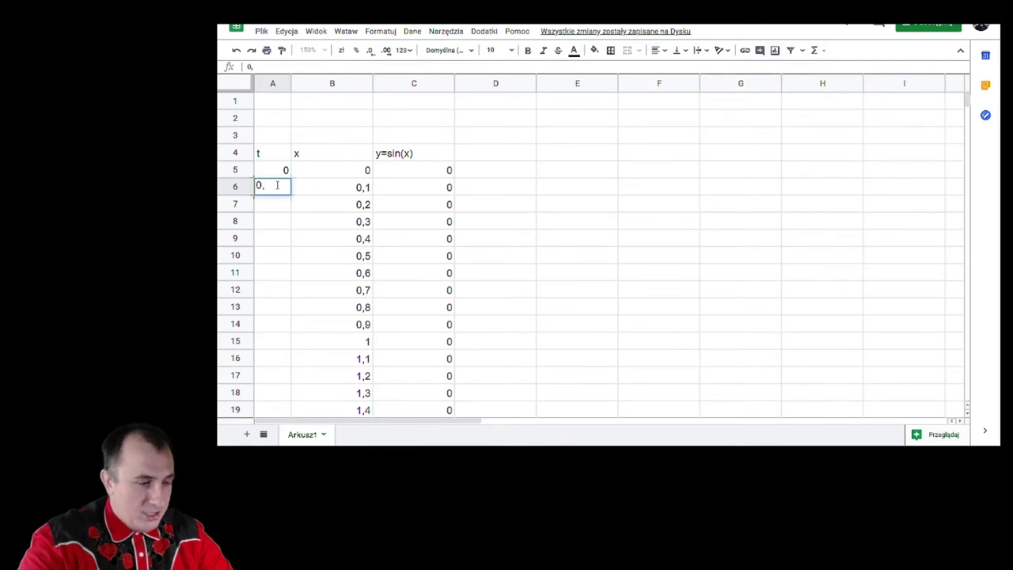
type("0,1")
key("BackSpace")
key("BackSpace")
type("1")
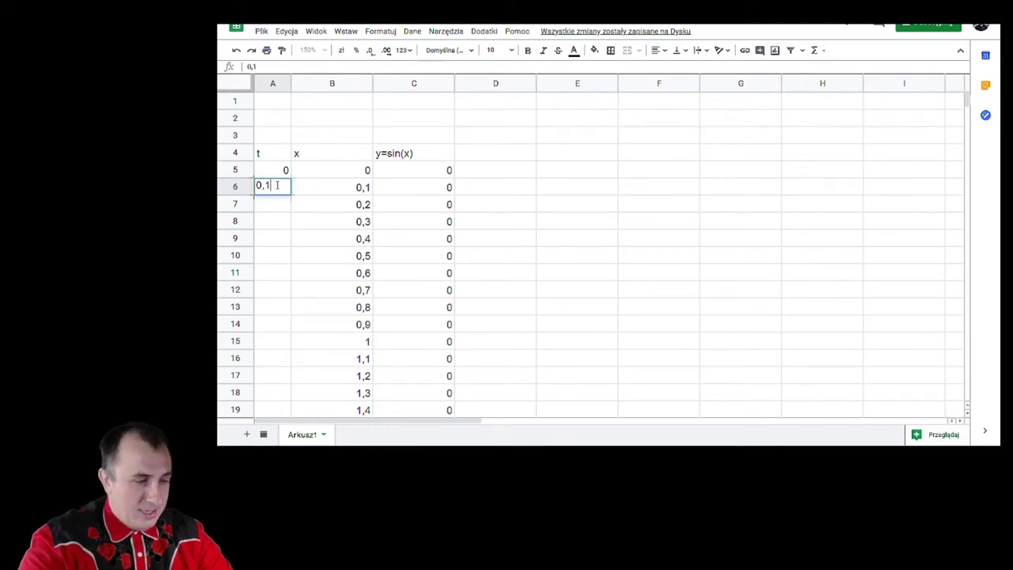
key("Return")
Step: Extend the t series from A5:A6 down column A to row 63
left_click_drag(277, 177, 278, 189)
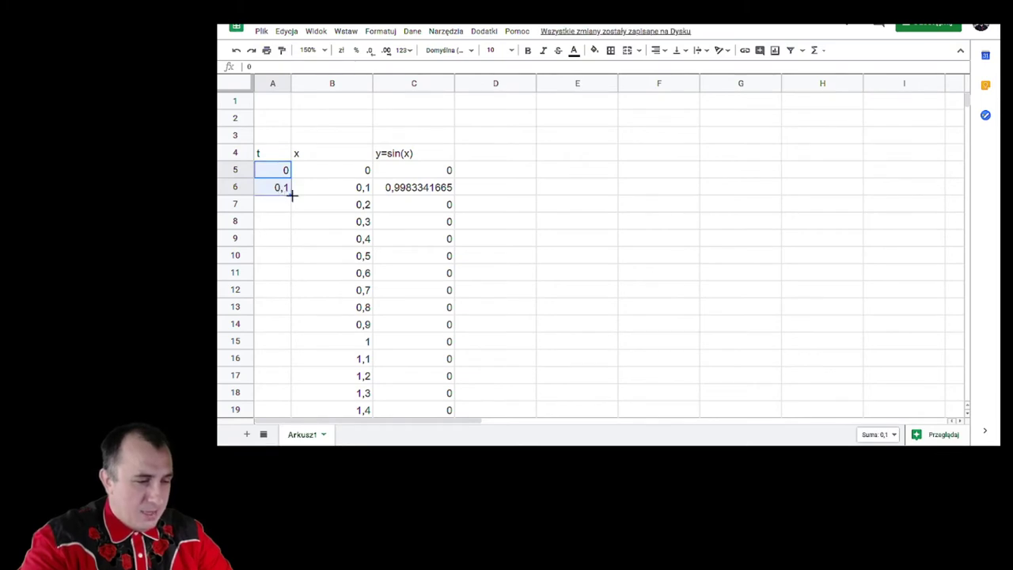
double_click(292, 196)
scroll(298, 199, "down", 15)
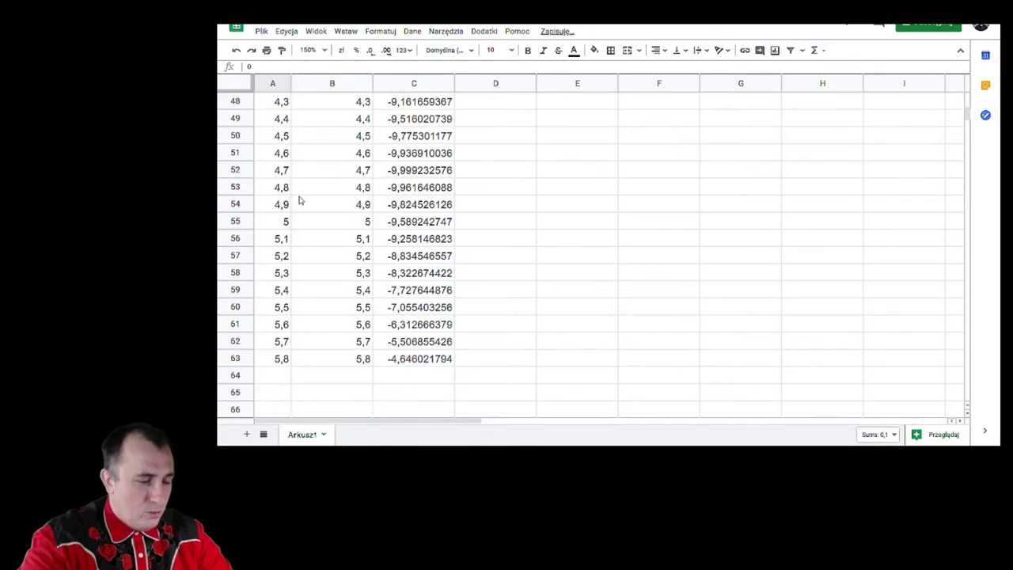
Step: Clear the t, x and y values in A38:C63, from t = 3,3 down to the end of the table
scroll(299, 200, "up", 3)
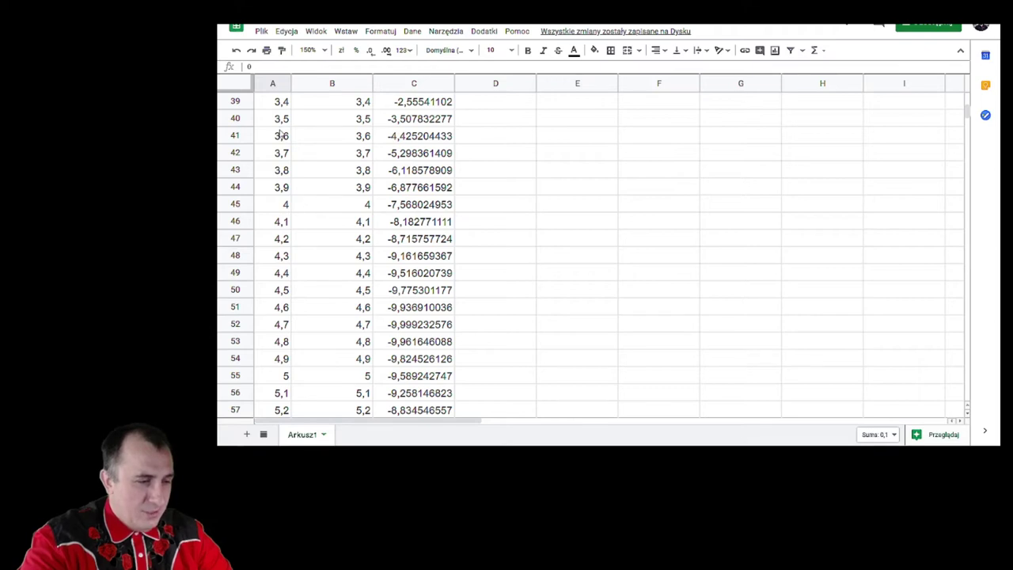
scroll(278, 131, "up", 3)
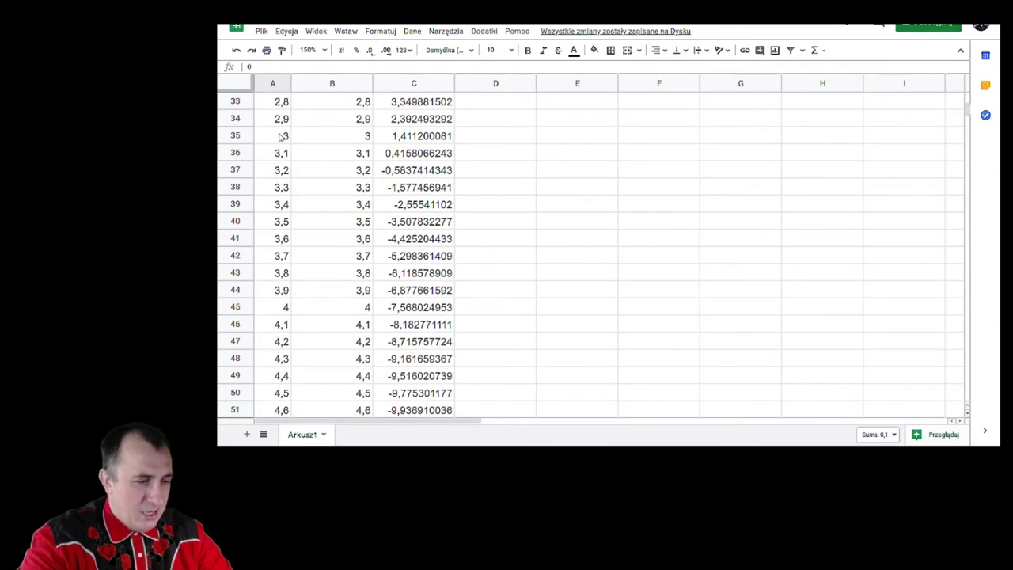
left_click(270, 190)
left_click(438, 187, "shift")
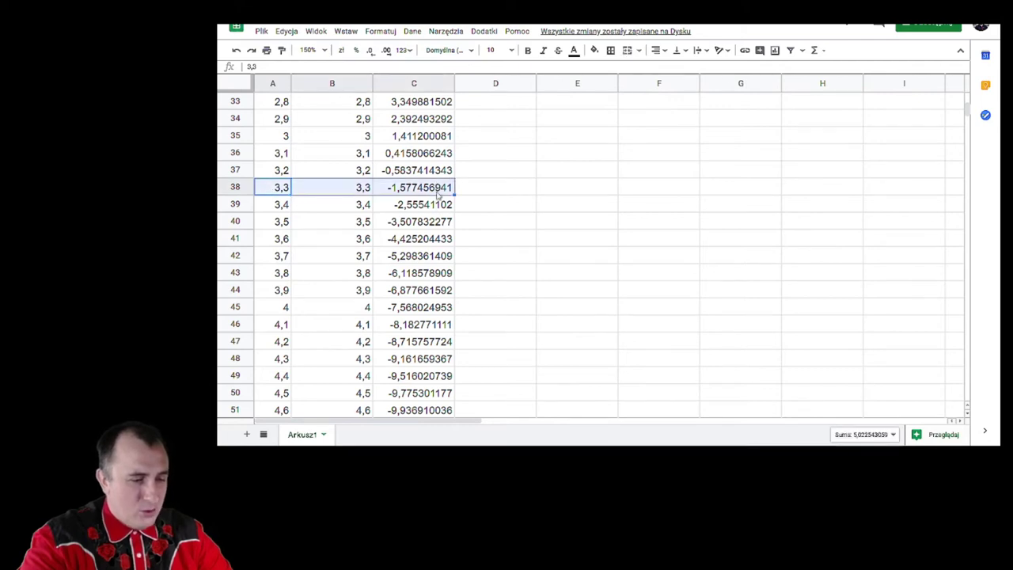
scroll(433, 328, "down", 1)
scroll(434, 328, "down", 5)
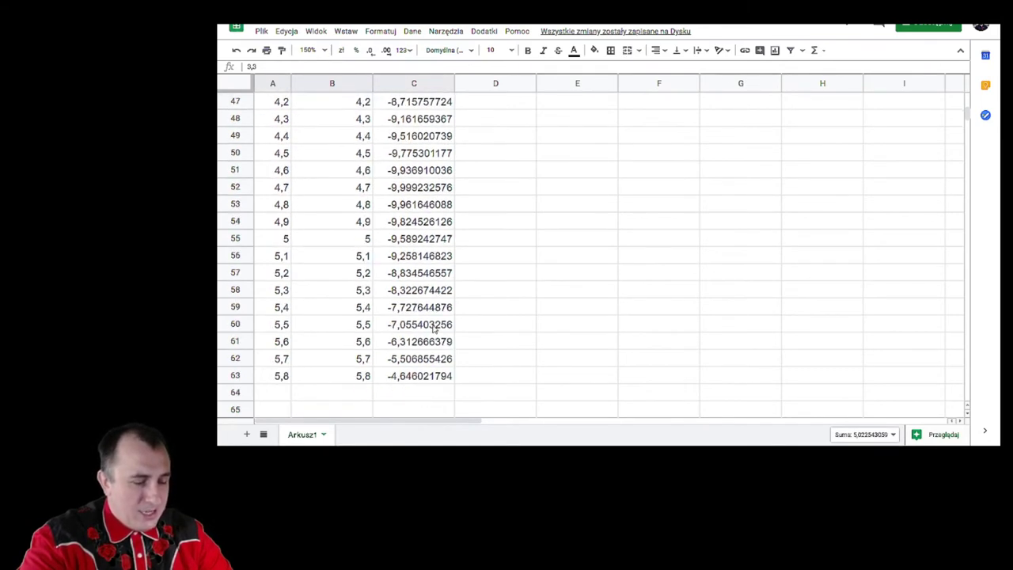
left_click(434, 328, "shift")
key("Delete")
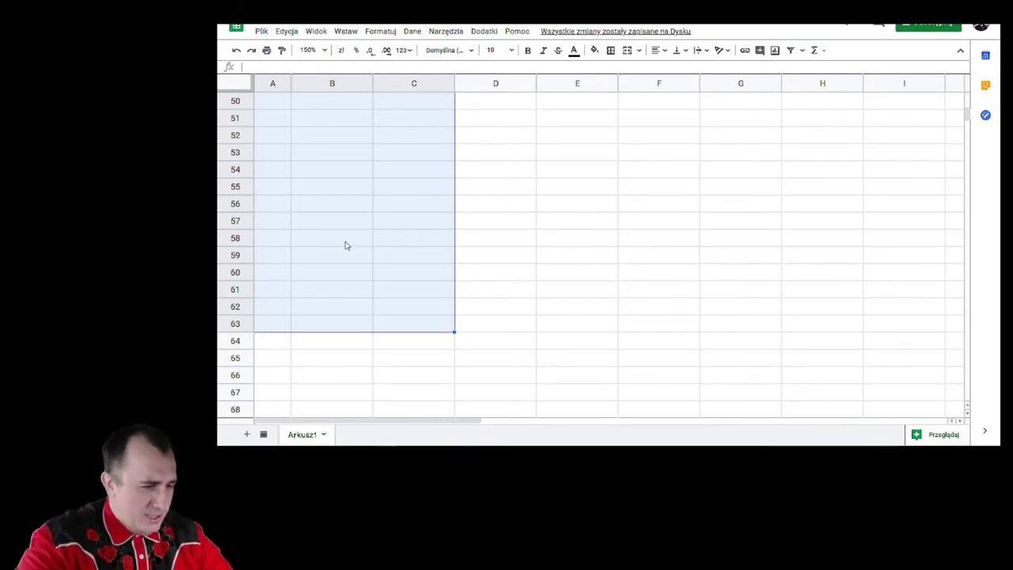
Step: Extend the t series from A36:A37 down column A to 6,3 in row 68
left_click(290, 175)
scroll(287, 162, "up", 5)
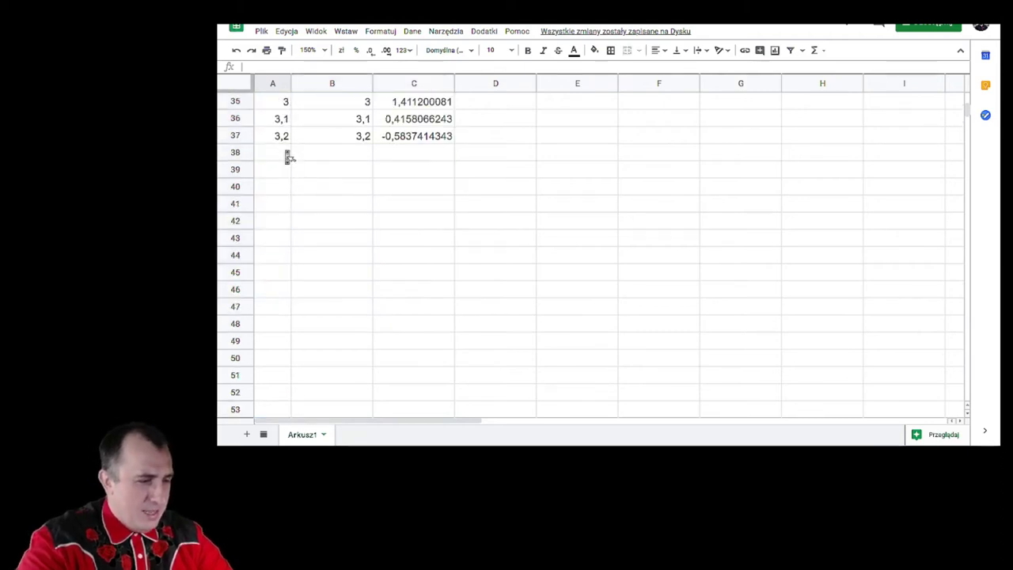
left_click_drag(283, 123, 282, 349)
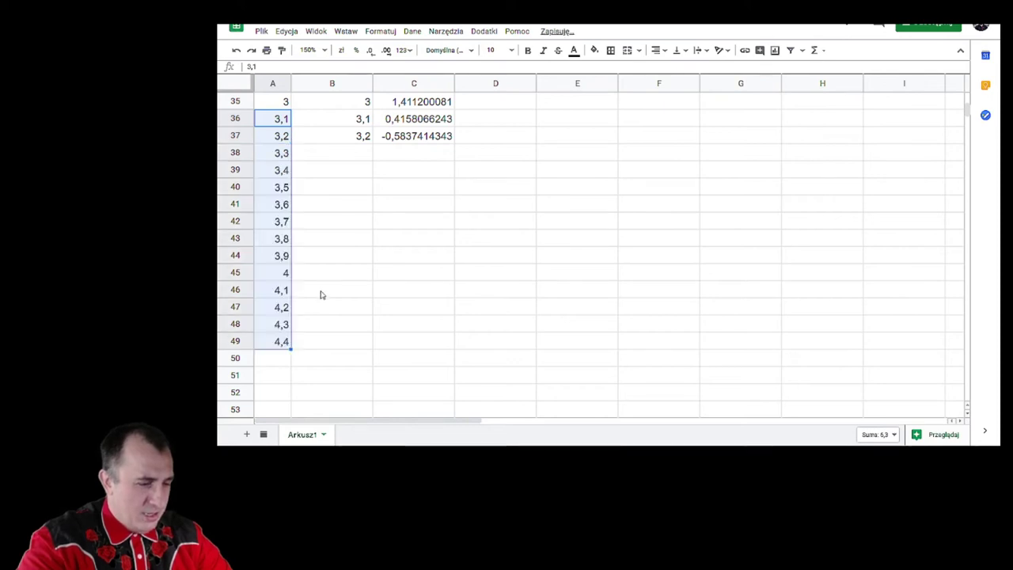
scroll(321, 293, "down", 3)
scroll(321, 294, "down", 1)
left_click_drag(291, 177, 292, 375)
scroll(325, 308, "down", 2)
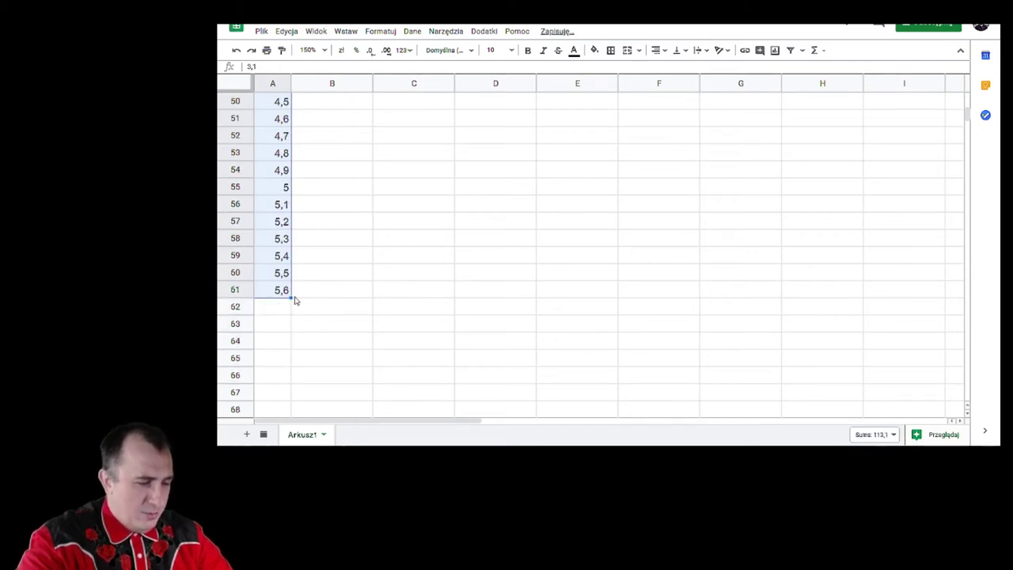
left_click_drag(290, 314, 293, 407)
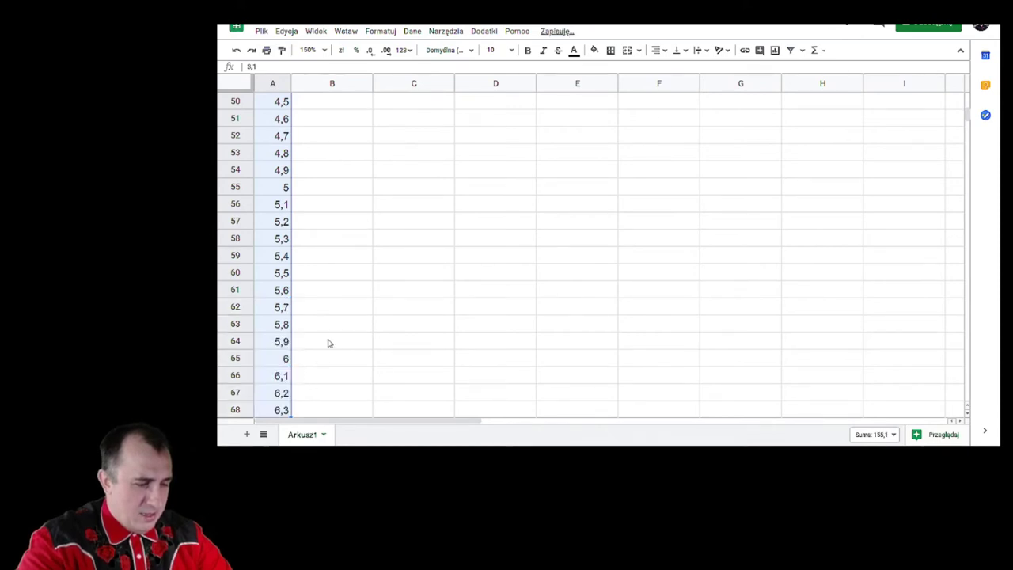
scroll(328, 343, "down", 2)
Step: Calculate =2*PI() in B69 to compare it with the last t value, and delete the check value
left_click(346, 365)
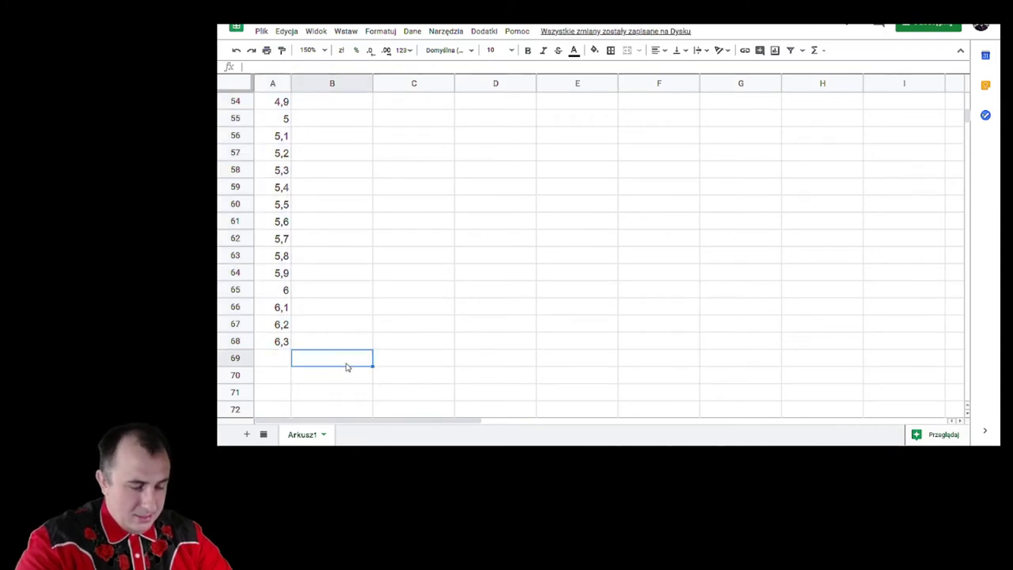
type("=2*PI(")
key("BackSpace")
type("(")
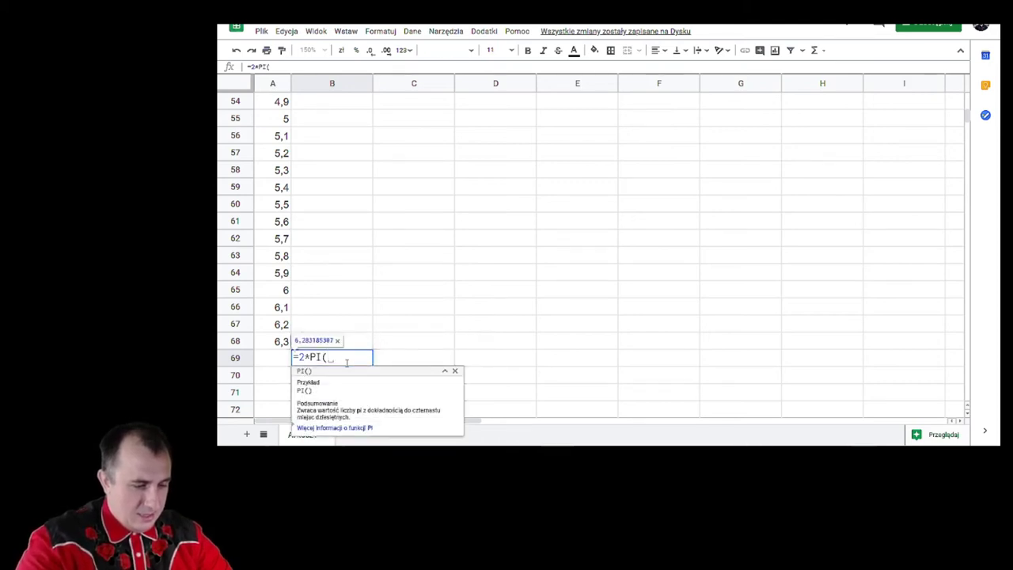
type(")")
key("Return")
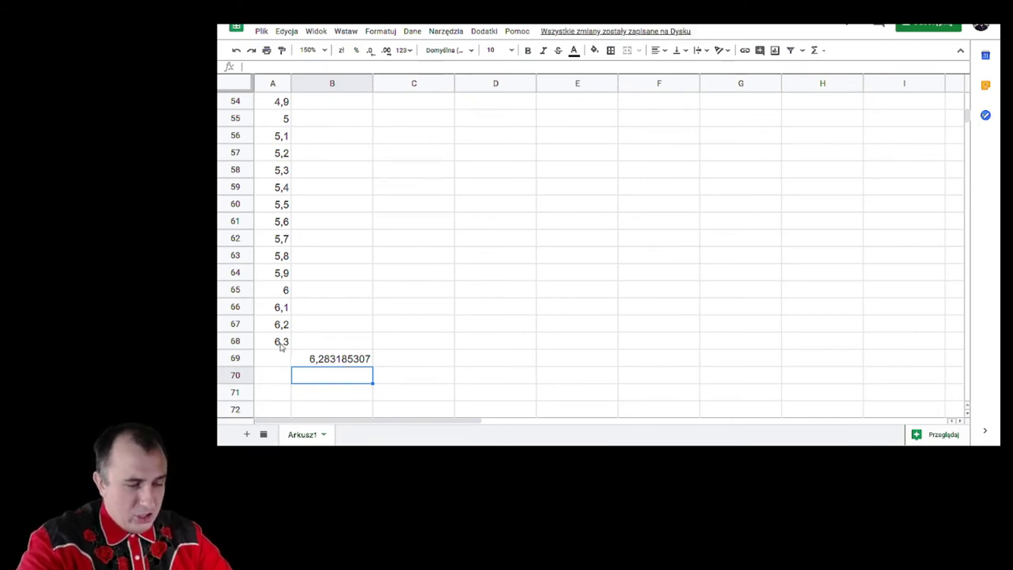
left_click(281, 343)
left_click(326, 363)
key("Delete")
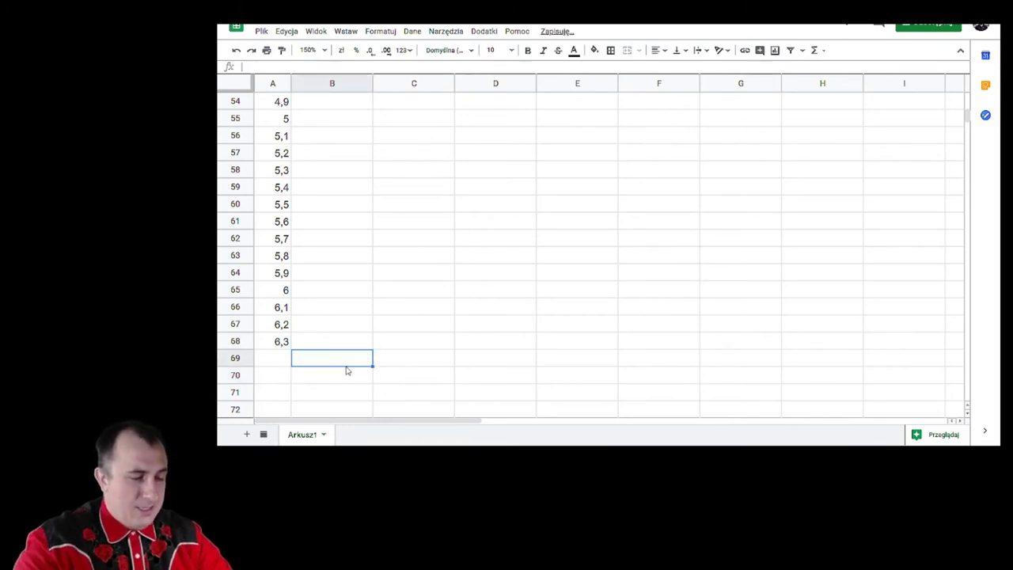
Step: Fill the sine formula from C37 down column C to row 68, matching the extended t series
scroll(350, 322, "up", 10)
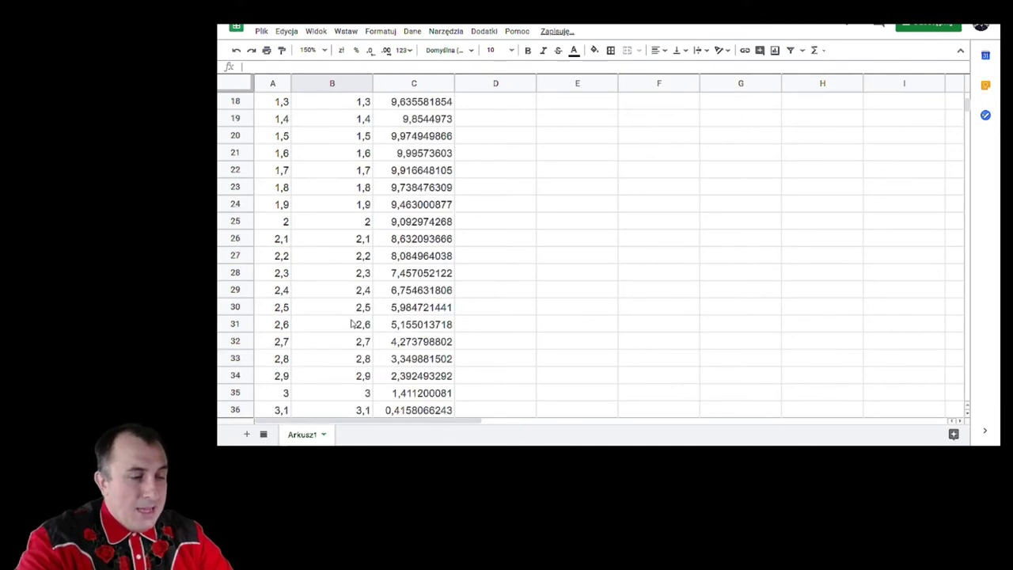
scroll(353, 324, "down", 5)
left_click(443, 174)
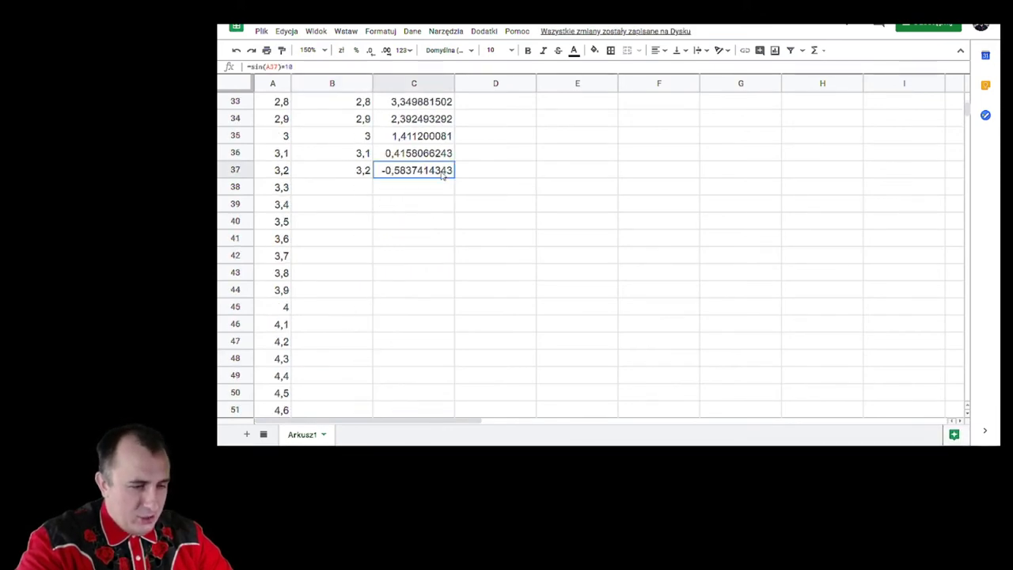
left_click_drag(454, 178, 416, 278)
Step: Add the factor 10 to the header in C4 so it reads y=sin(x)*10
scroll(480, 290, "up", 15)
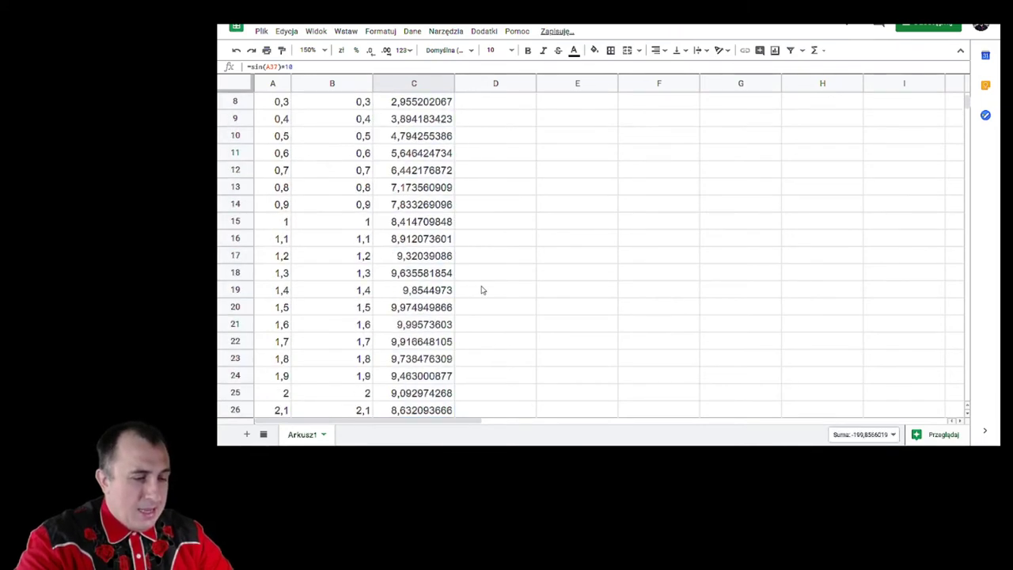
scroll(480, 290, "up", 3)
left_click(425, 155)
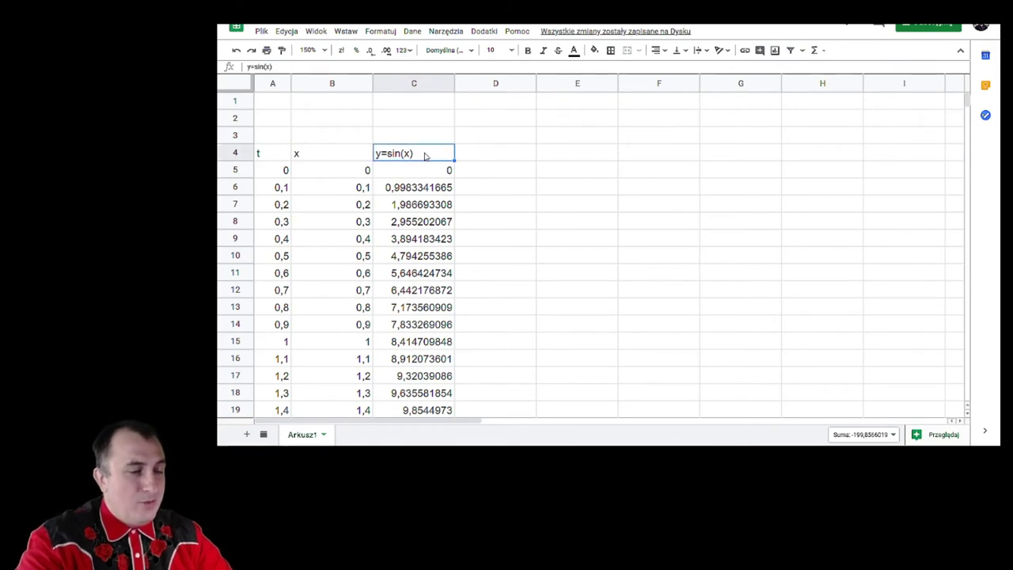
double_click(425, 155)
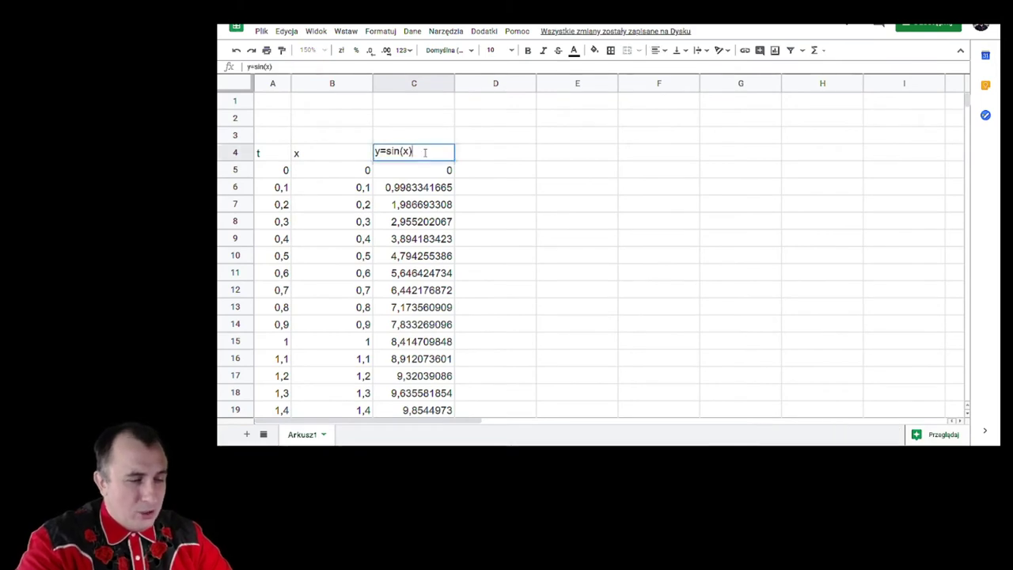
left_click(420, 188)
double_click(431, 151)
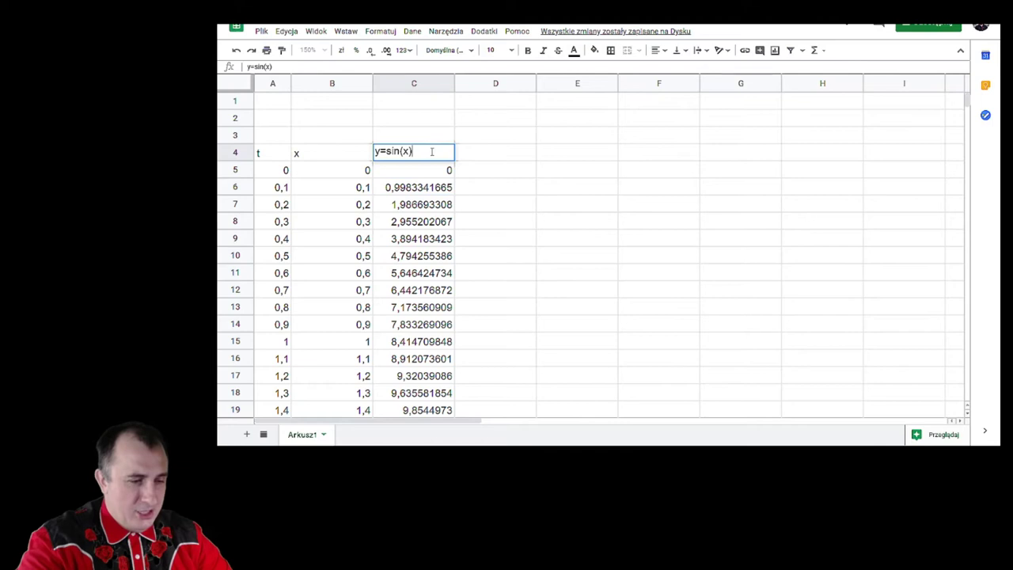
type("*10")
key("Return")
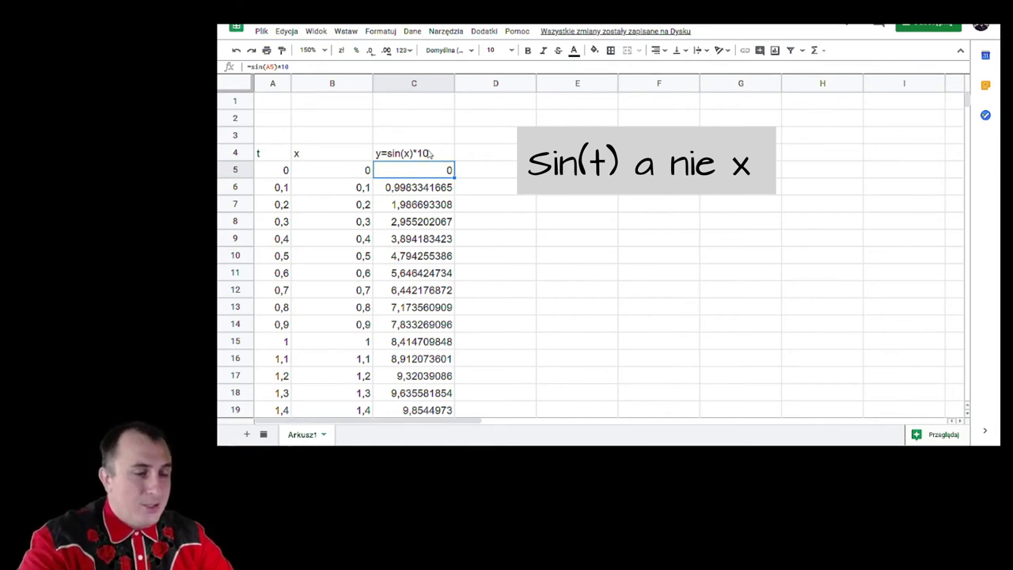
Step: Extend the x header in B4 to read x =cos(t)*10
left_click(324, 157)
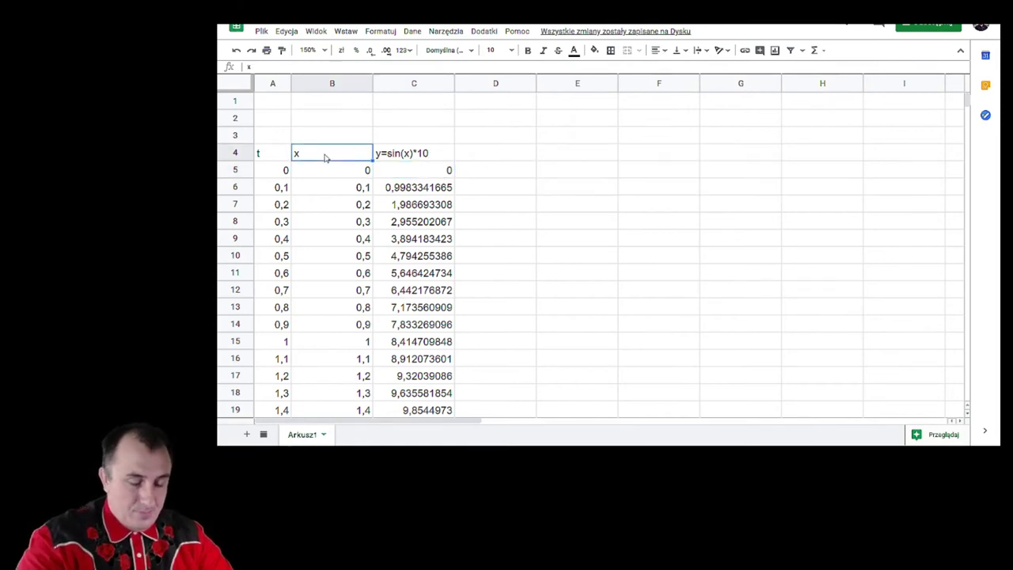
double_click(325, 157)
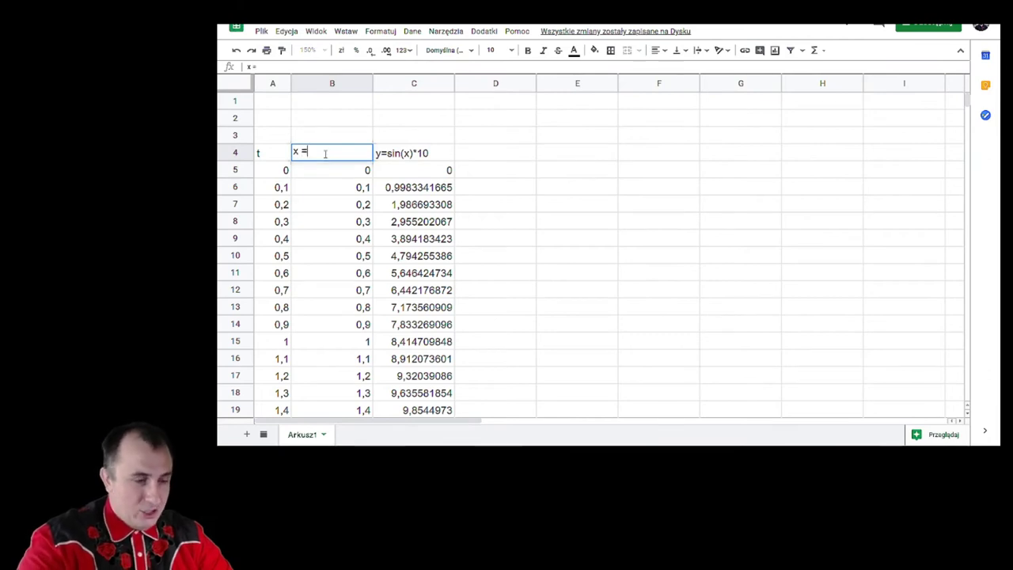
type("=son")
key("BackSpace")
key("BackSpace")
key("BackSpace")
type("cos(")
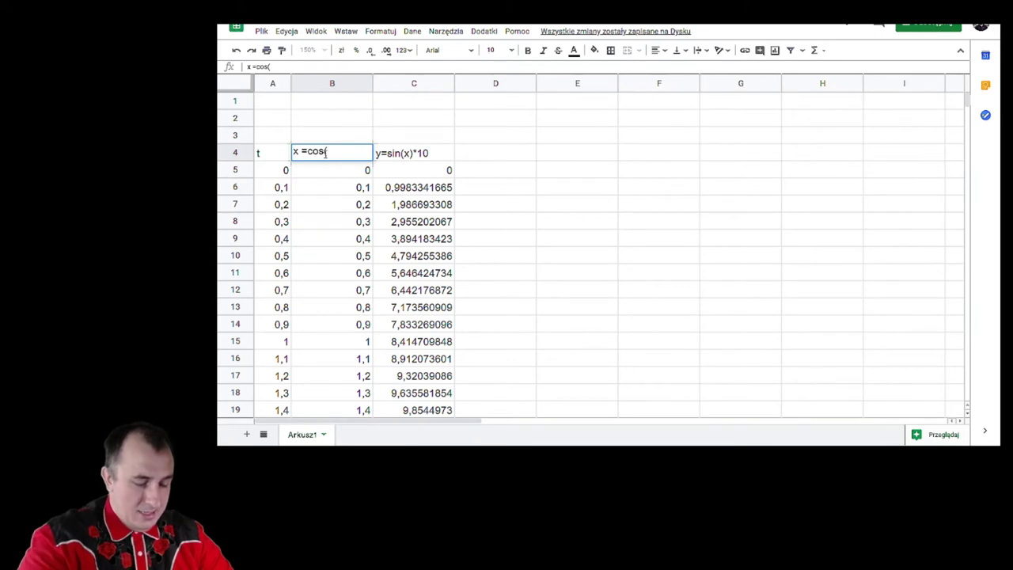
type("x")
key("BackSpace")
type("t)*10")
key("Return")
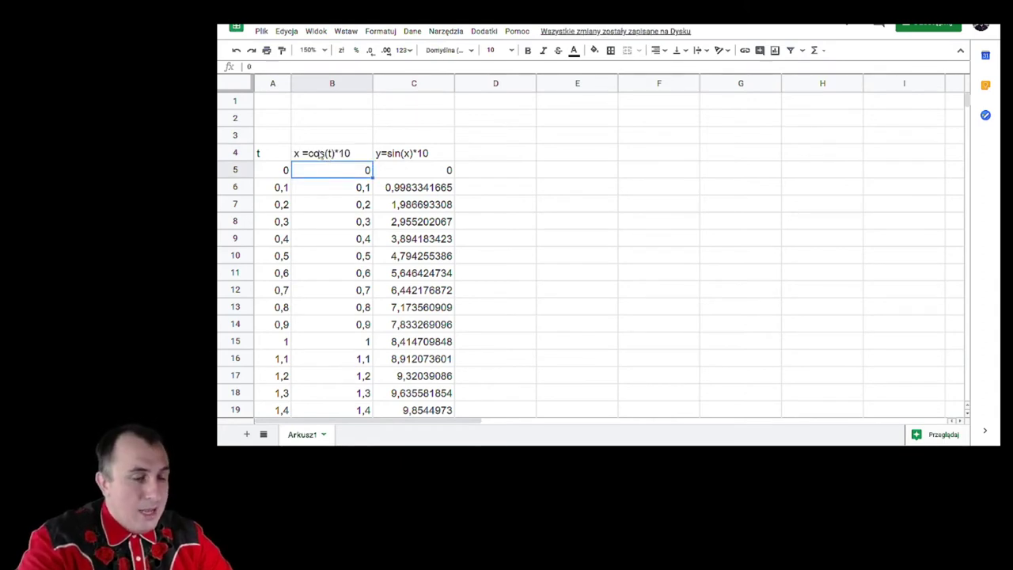
Step: Correct the header in C4 to y=sin(t)*10 by replacing the variable x with t
double_click(409, 155)
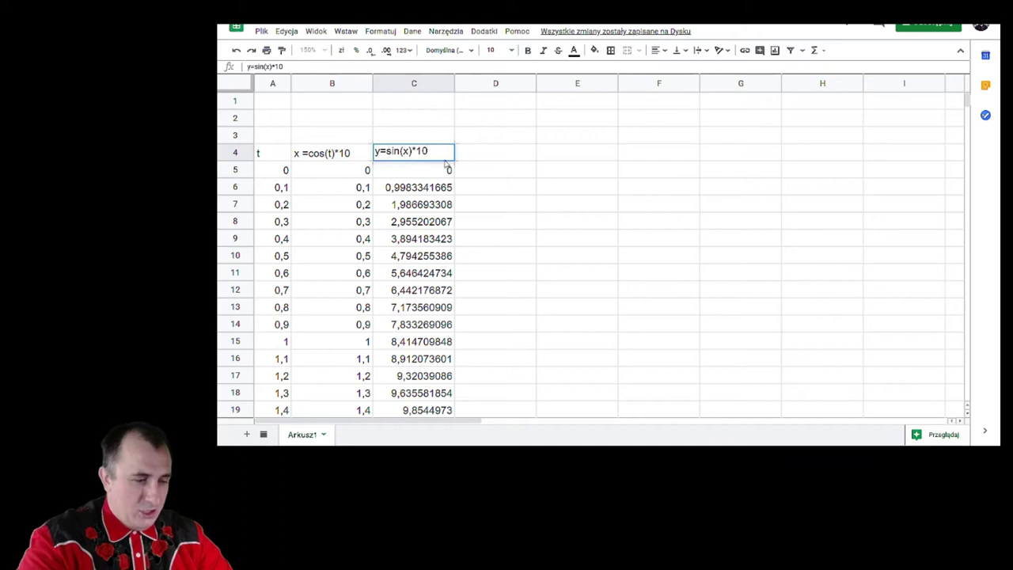
left_click(408, 151)
key("BackSpace")
type("t")
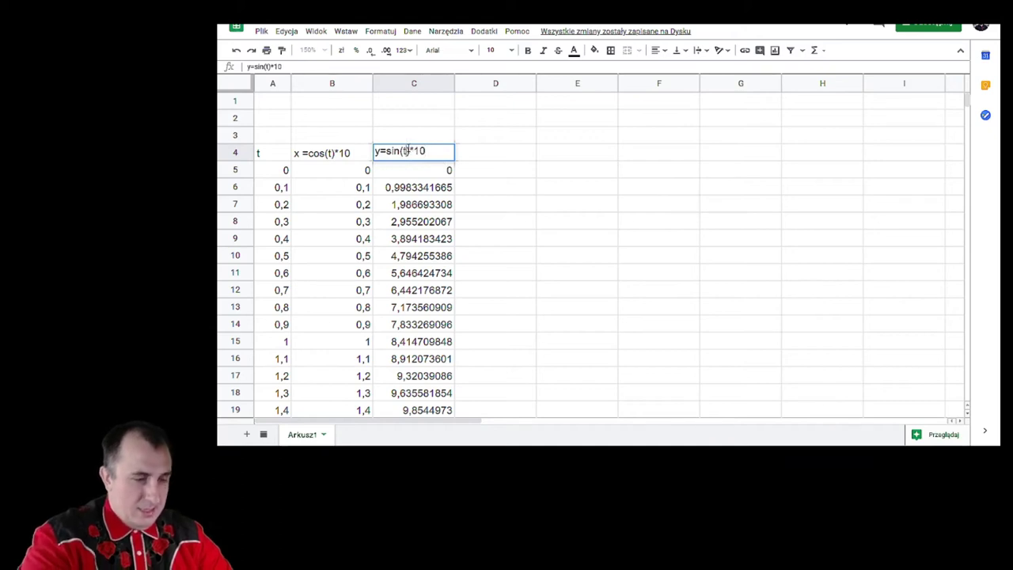
key("Return")
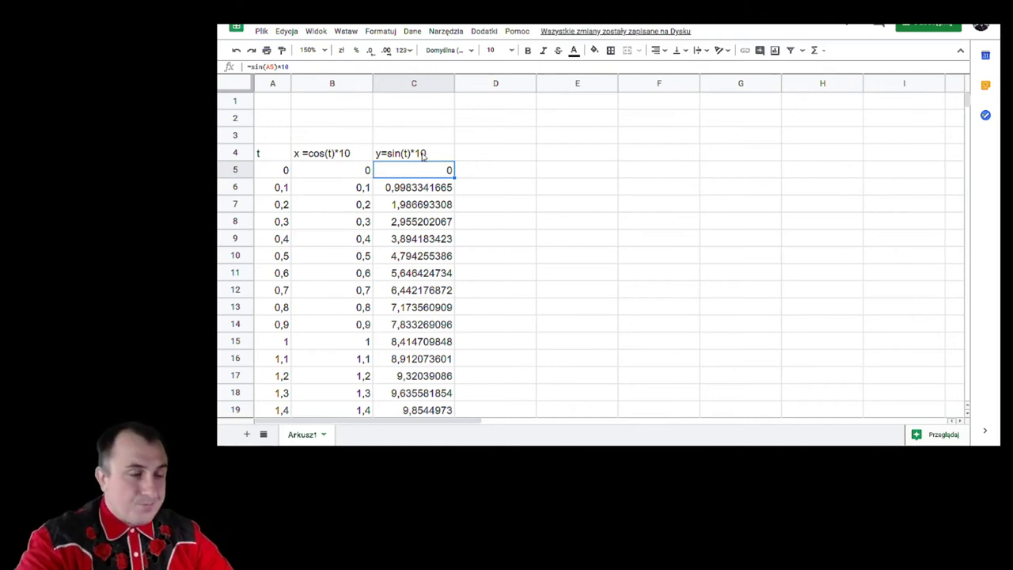
Step: Enter the formula =cos(A5)*10 in B5
left_click(351, 170)
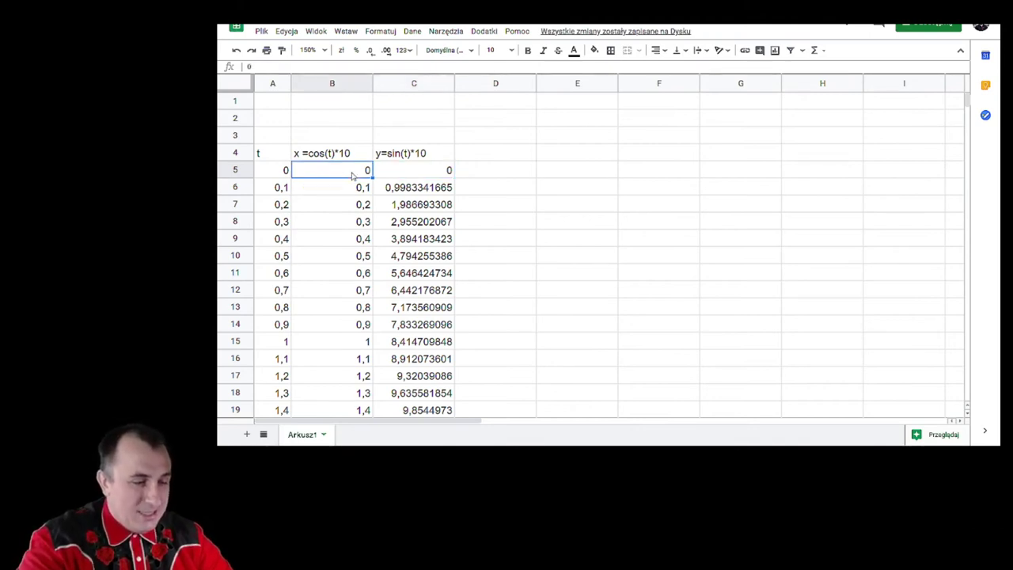
type("=cos(")
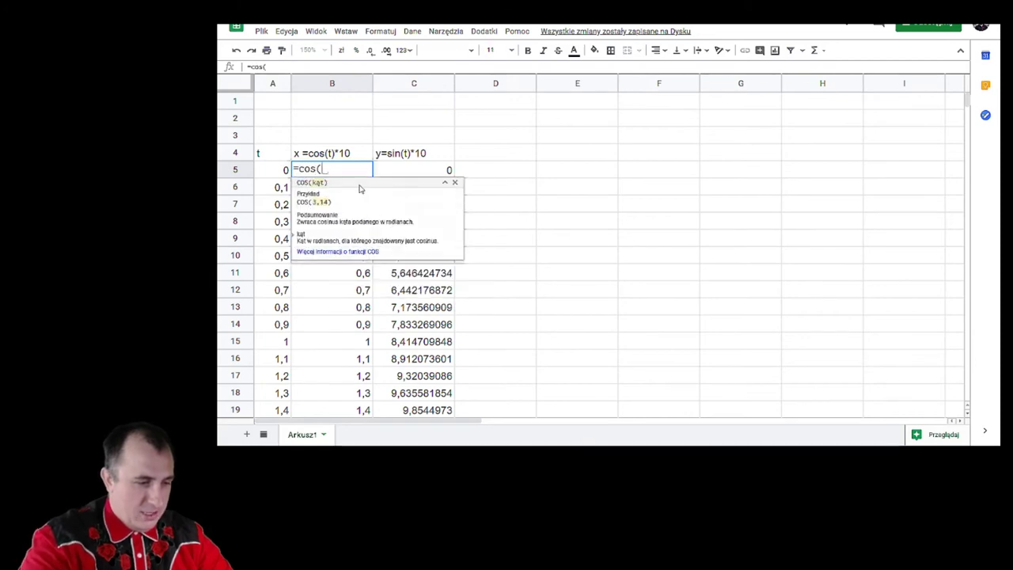
left_click(268, 175)
type(")*10")
key("Return")
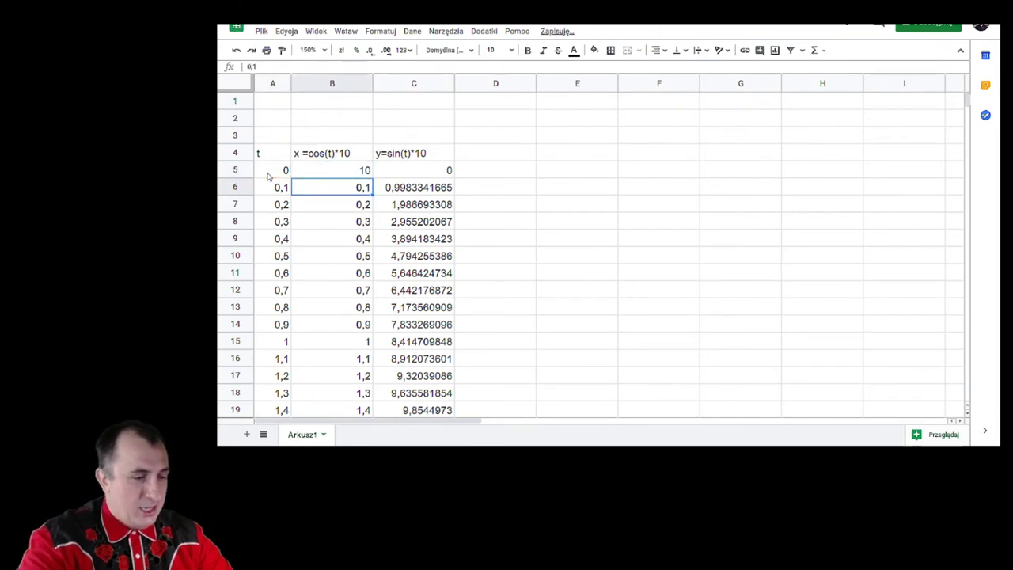
Step: Fill the cosine formula from B5 down column B to row 68
left_click(333, 171)
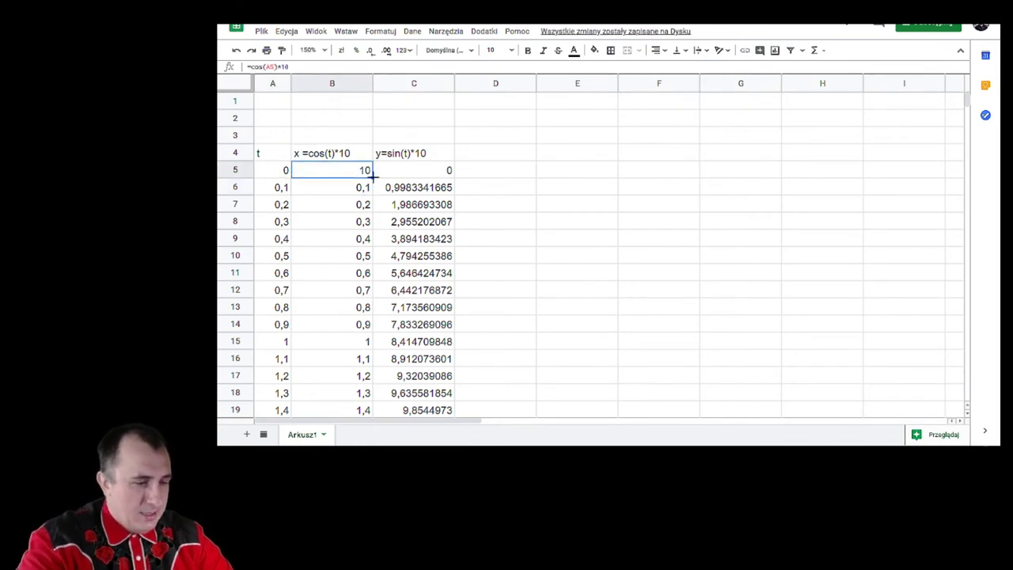
left_click_drag(372, 176, 348, 204)
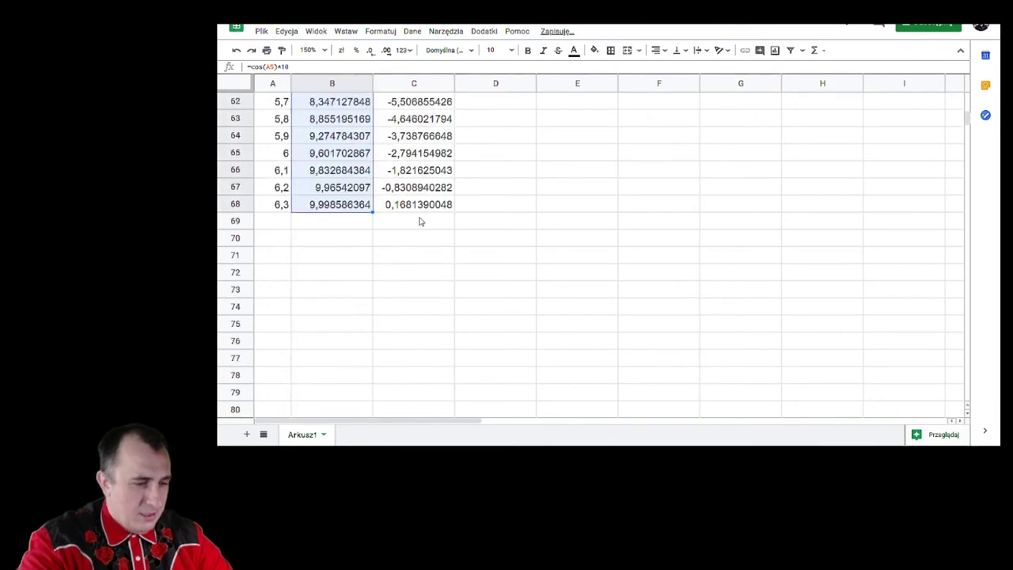
scroll(423, 221, "up", 5)
scroll(428, 225, "up", 10)
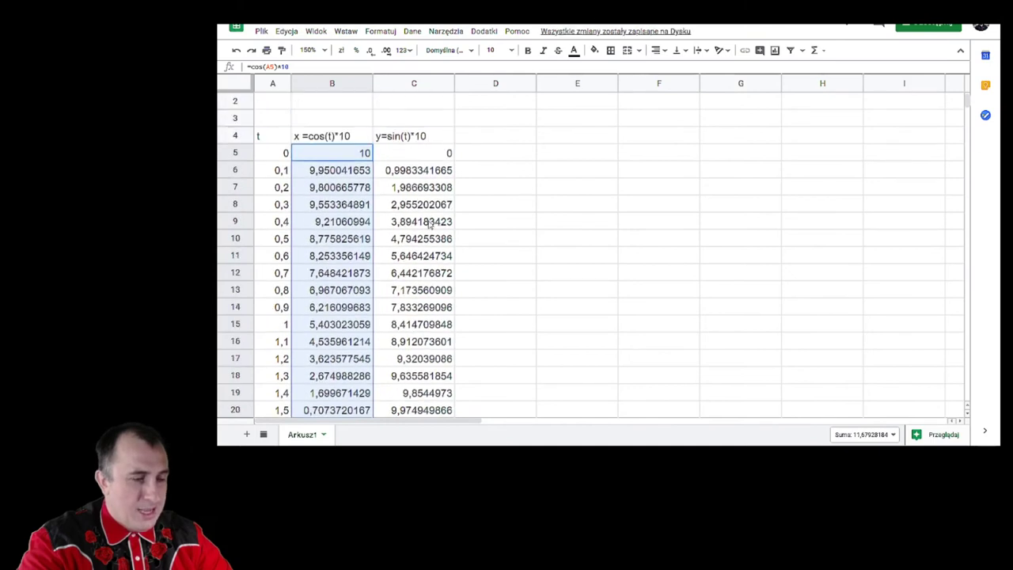
left_click(280, 176)
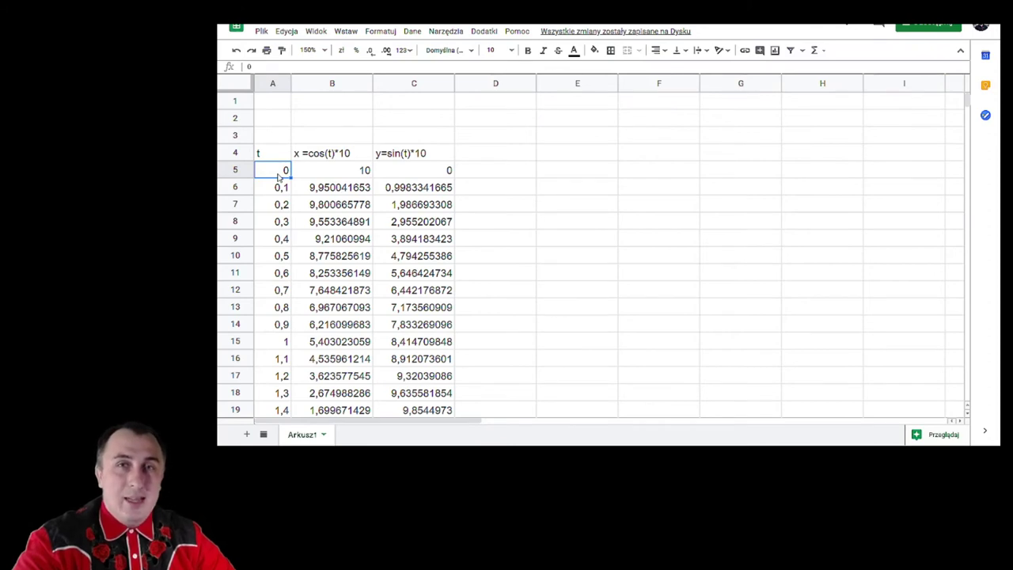
left_click(330, 172)
left_click(428, 176)
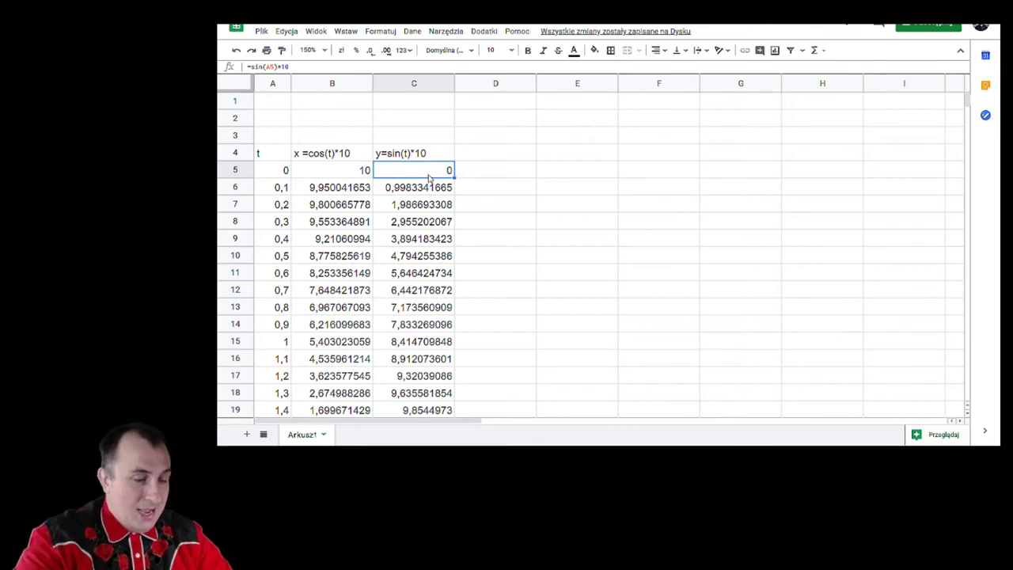
Step: Examine the t values and the cosine and sine formulas in the first rows of columns A to C
scroll(429, 179, "down", 4)
scroll(424, 178, "up", 3)
scroll(424, 178, "up", 1)
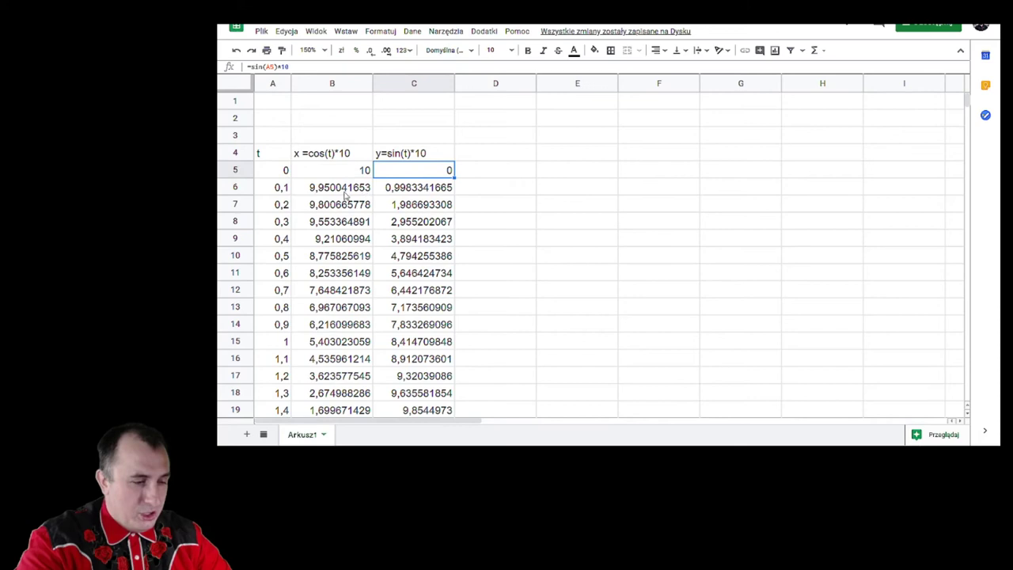
left_click(356, 190)
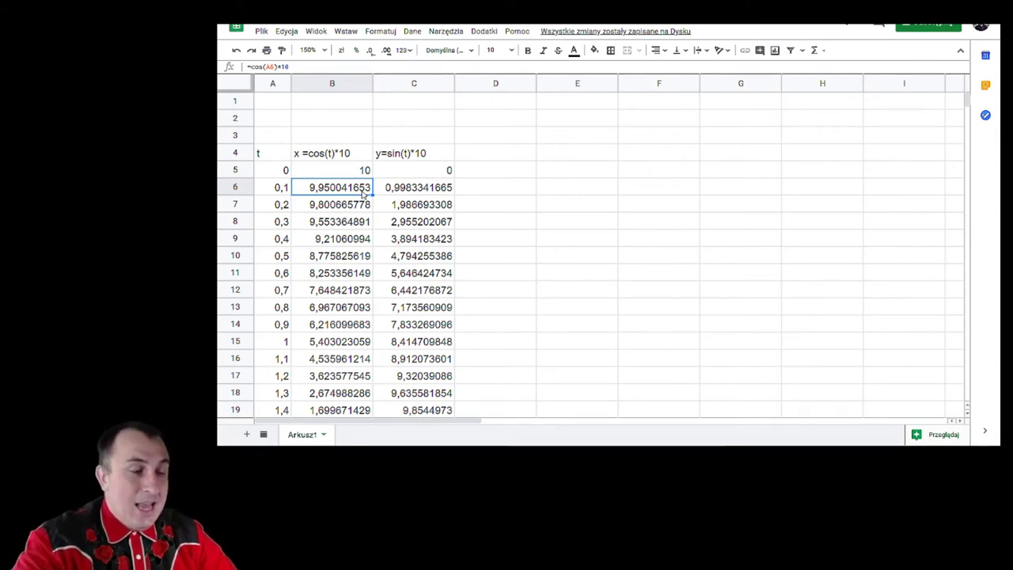
left_click(280, 170)
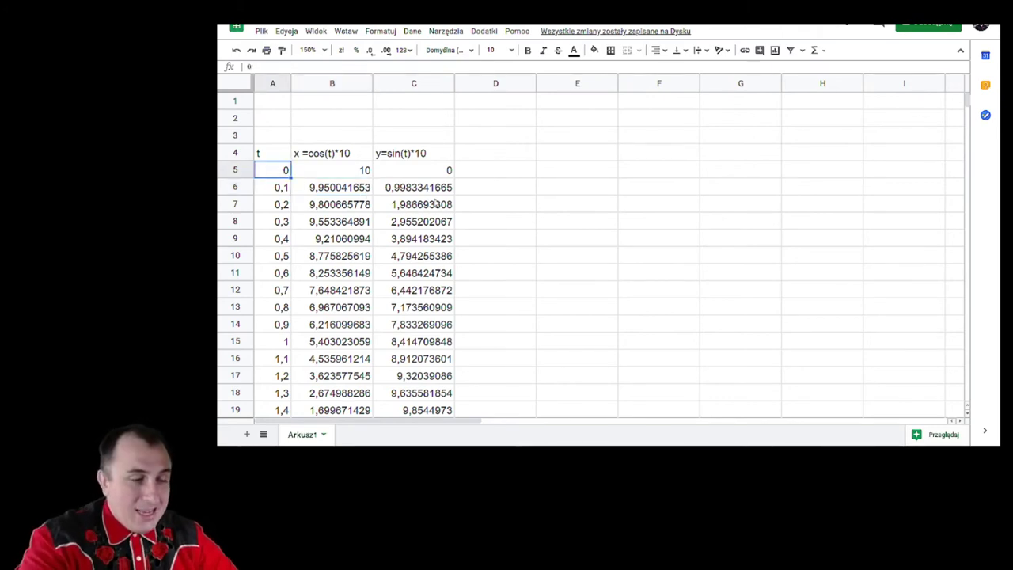
left_click(432, 170)
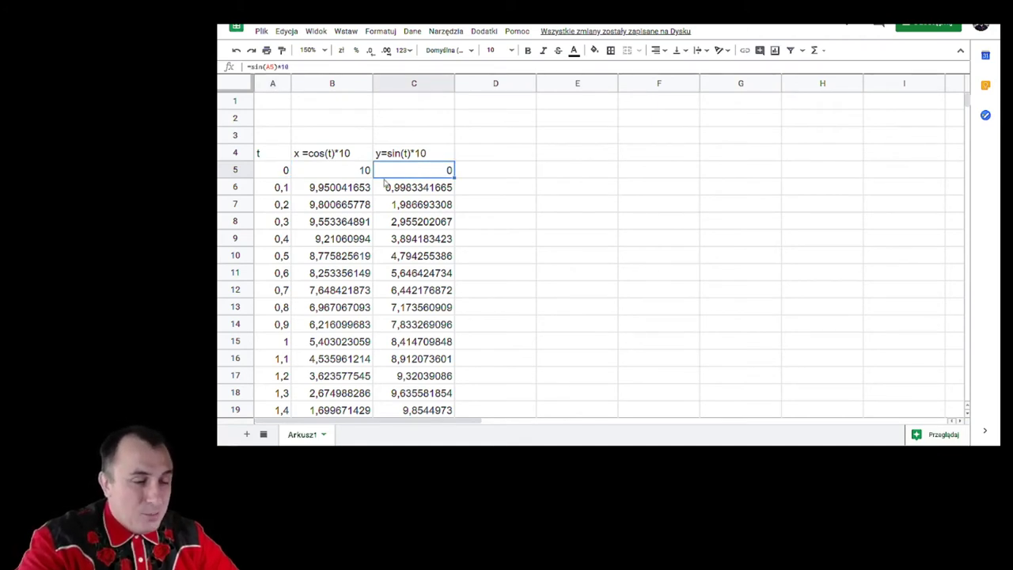
left_click(353, 190)
left_click(350, 206)
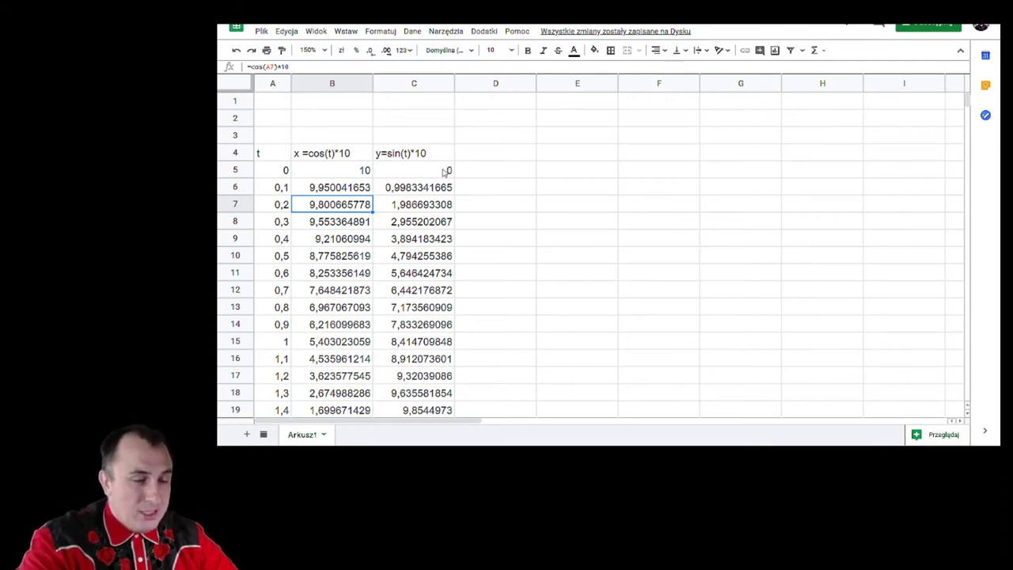
left_click(444, 172)
left_click(441, 192)
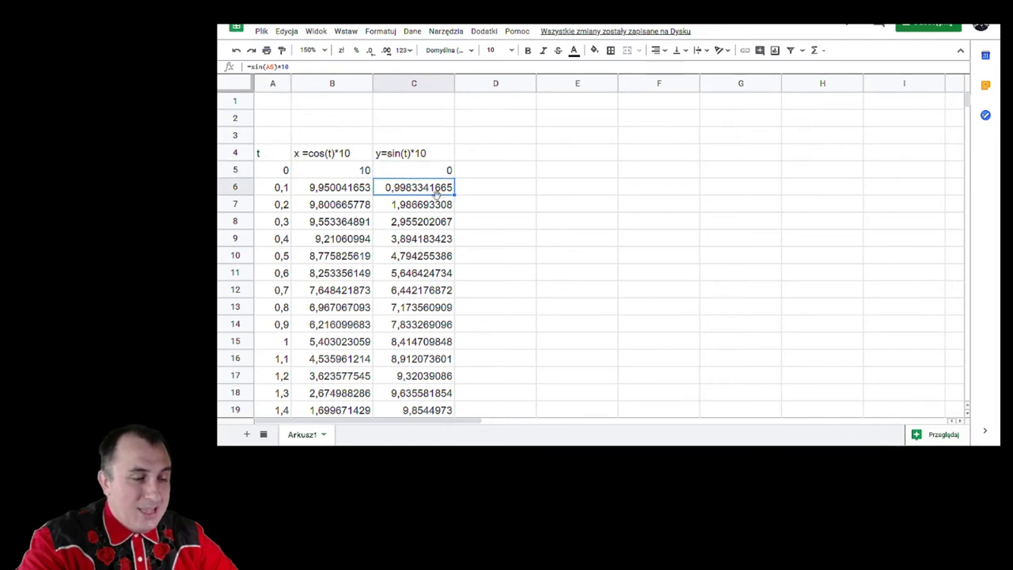
left_click(425, 207)
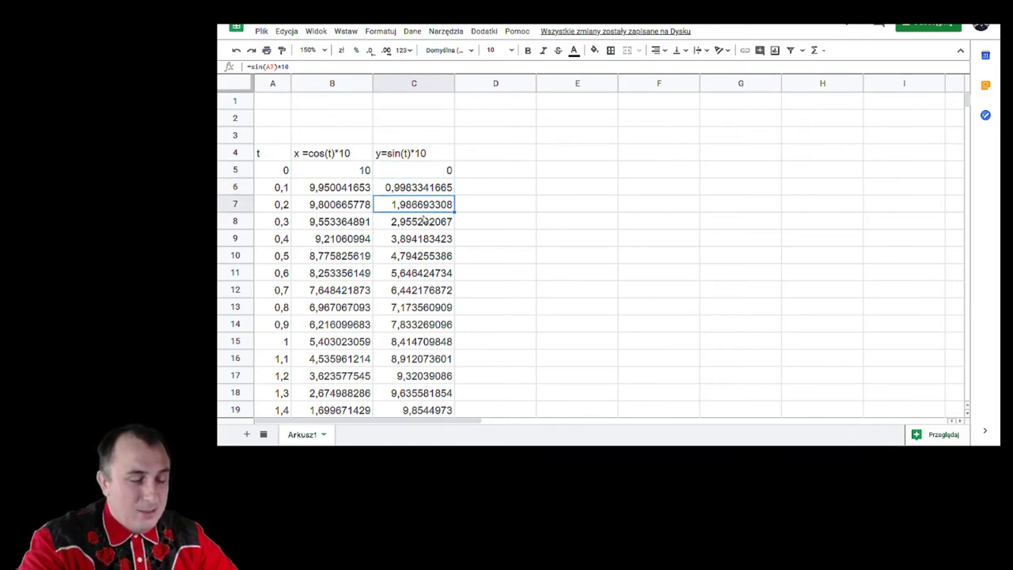
left_click(421, 225)
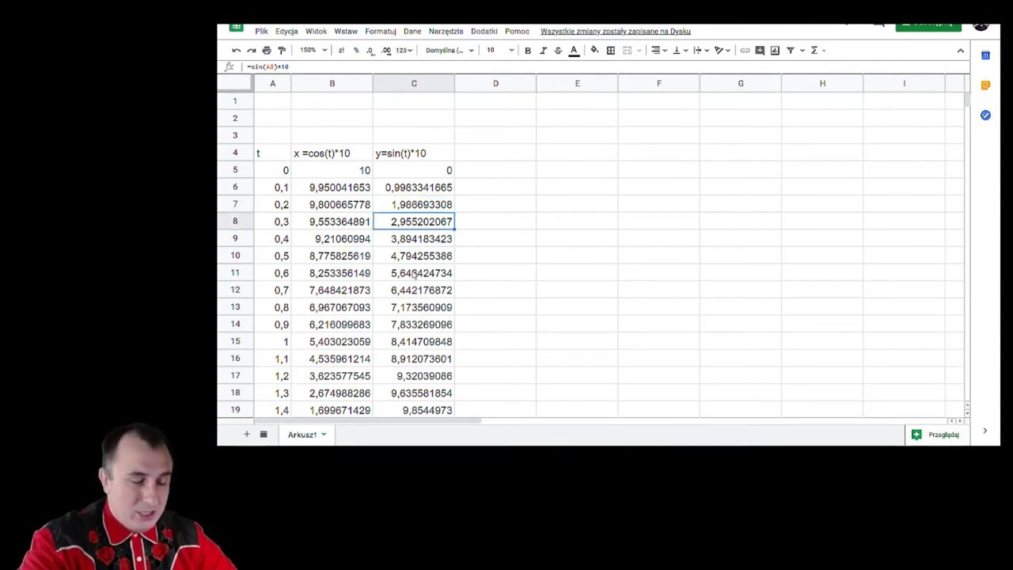
key("Down")
key("Down")
key("Down")
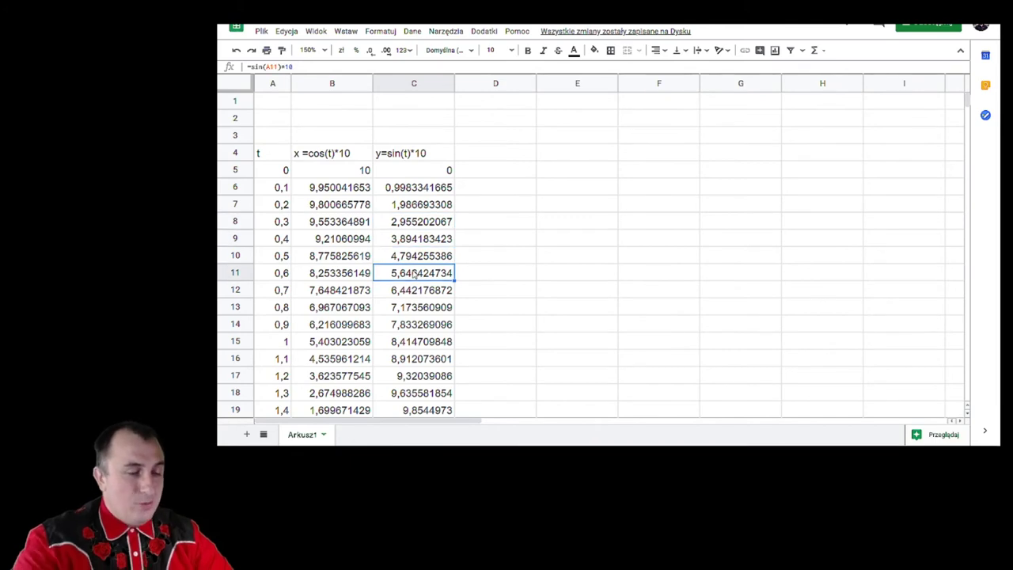
Step: Insert a chart from the x and y values in columns B and C
left_click(276, 83)
left_click(283, 83)
key("Escape")
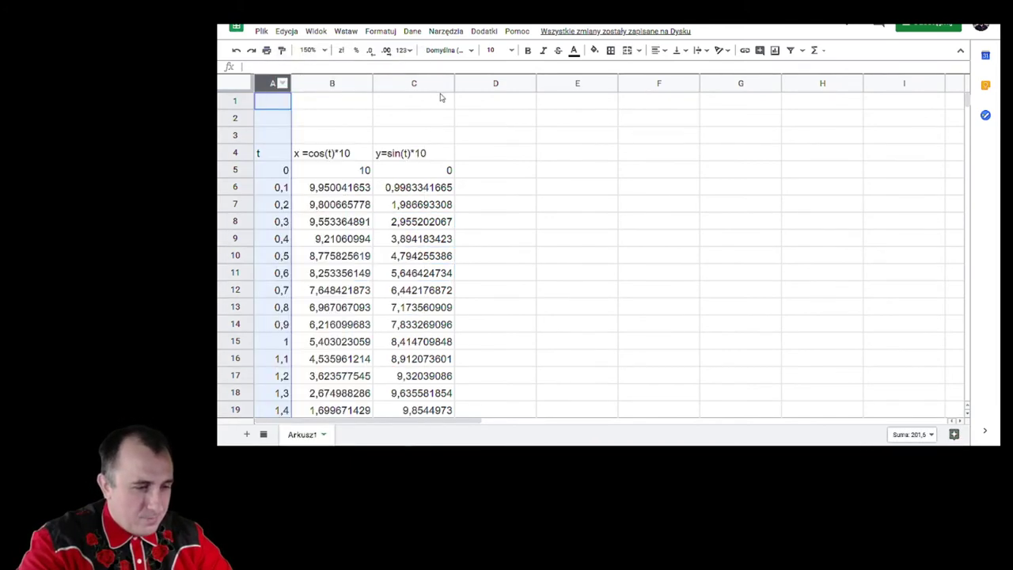
left_click(364, 84)
left_click(394, 83, "shift")
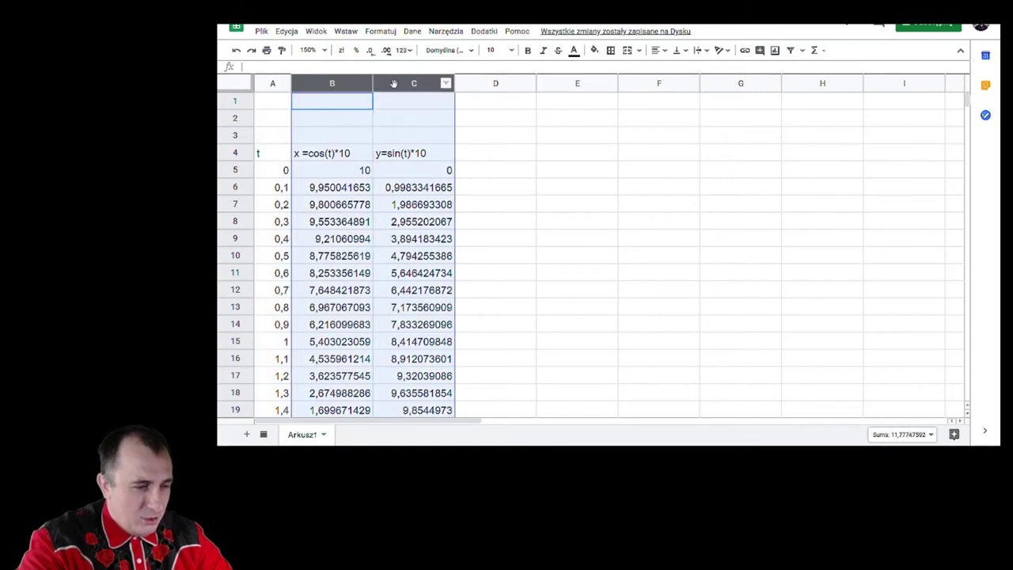
left_click(346, 31)
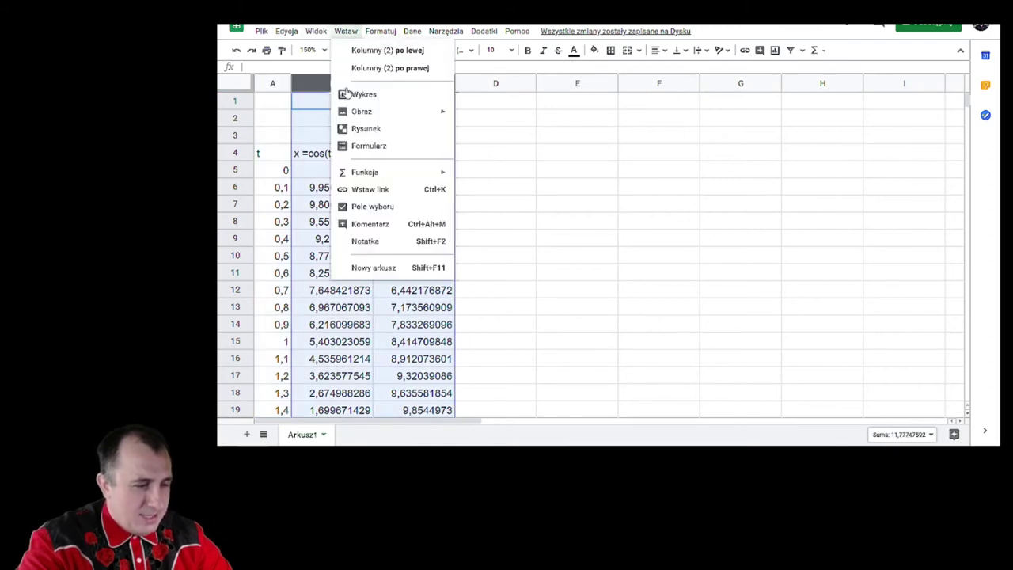
left_click(386, 100)
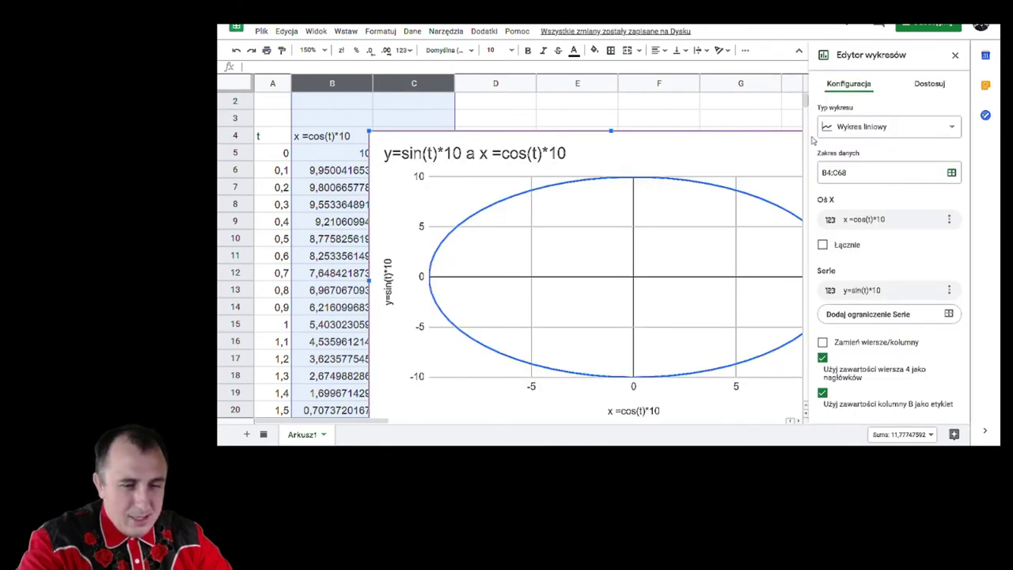
Step: Move the chart beside the table and resize it until the plotted curve looks like a circle
left_click_drag(368, 130, 515, 222)
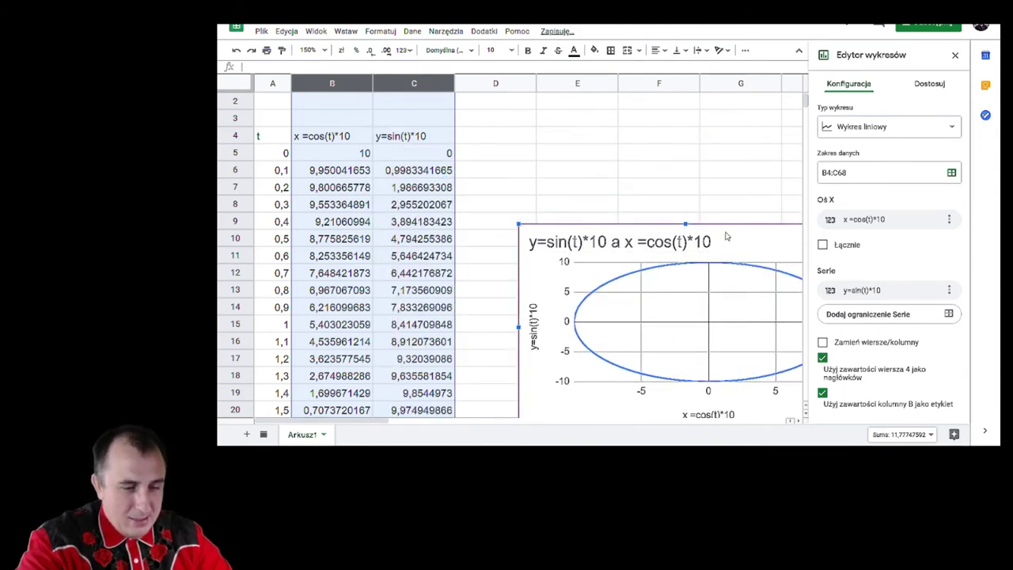
left_click_drag(727, 229, 663, 105)
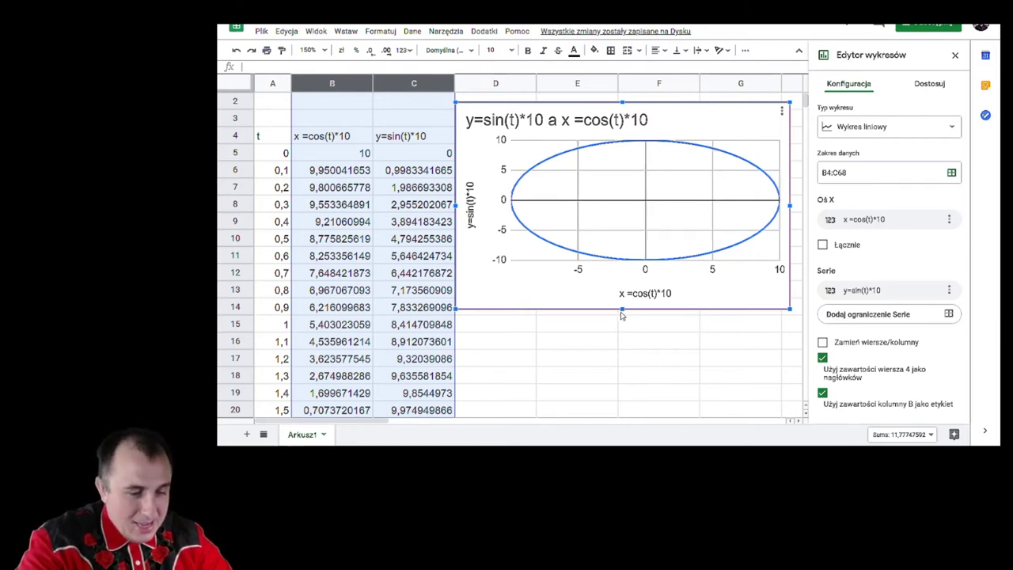
left_click_drag(623, 311, 625, 412)
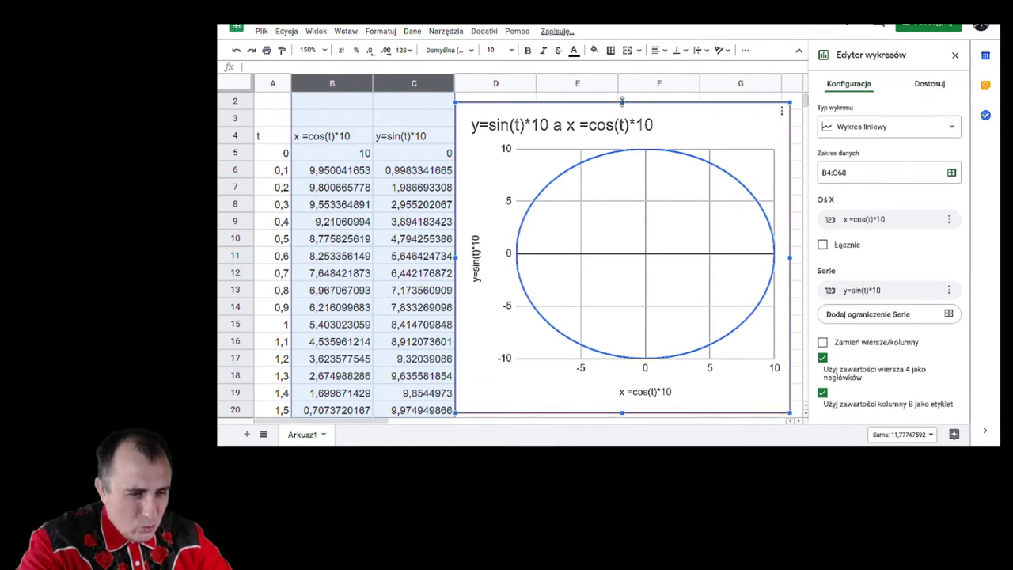
left_click_drag(622, 101, 622, 98)
left_click_drag(452, 97, 516, 156)
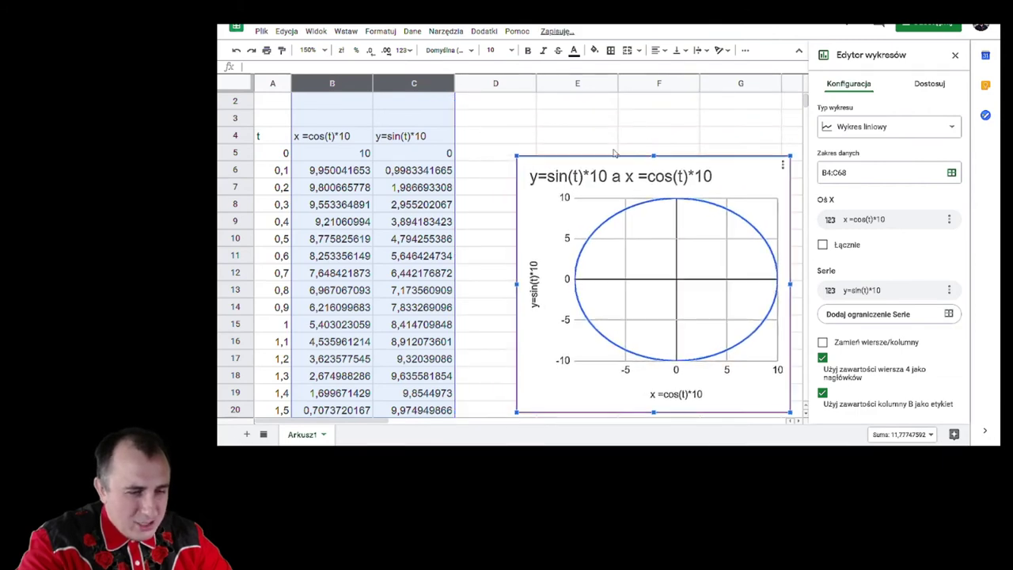
left_click_drag(660, 159, 652, 118)
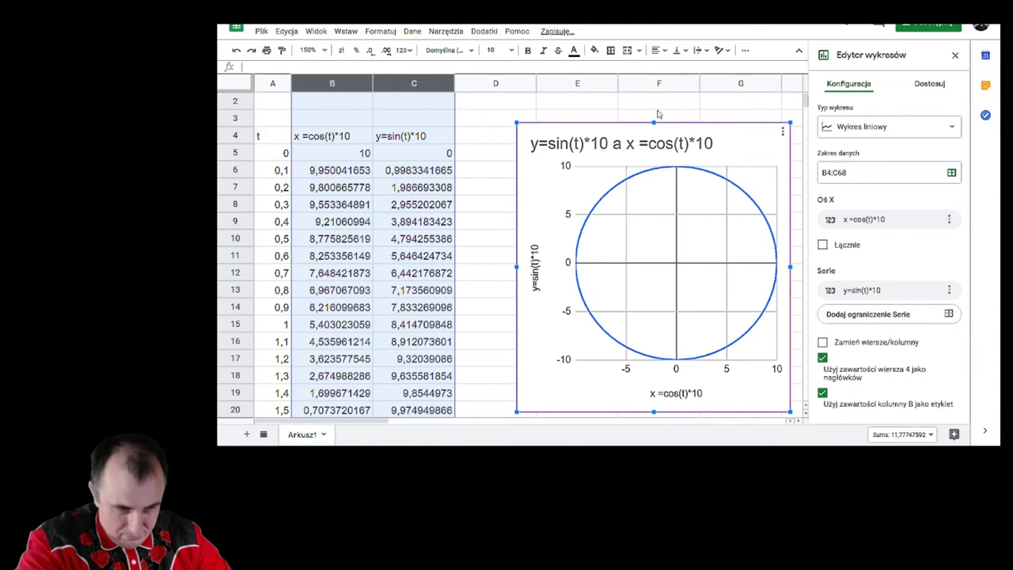
left_click_drag(654, 120, 653, 116)
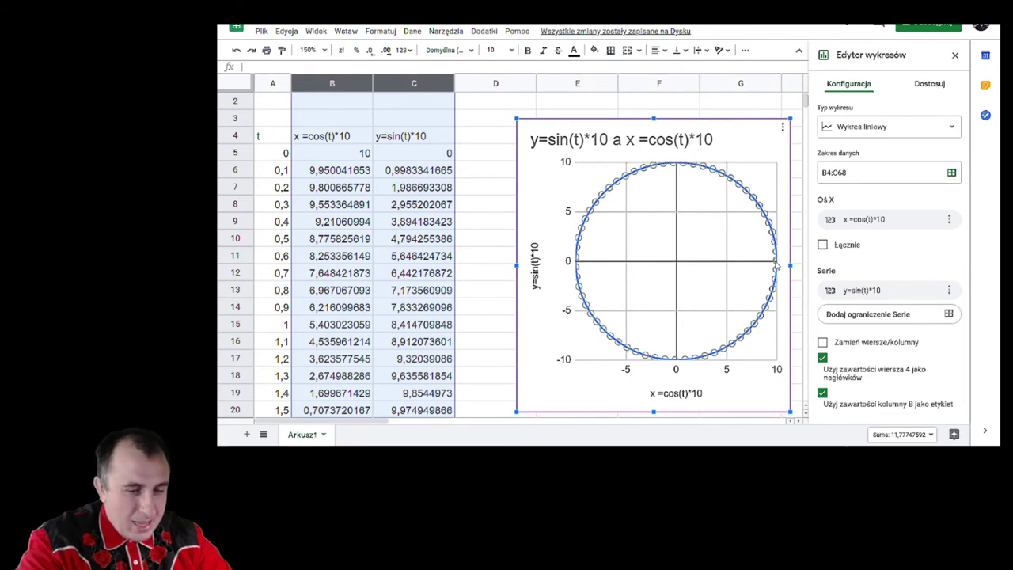
double_click(777, 266)
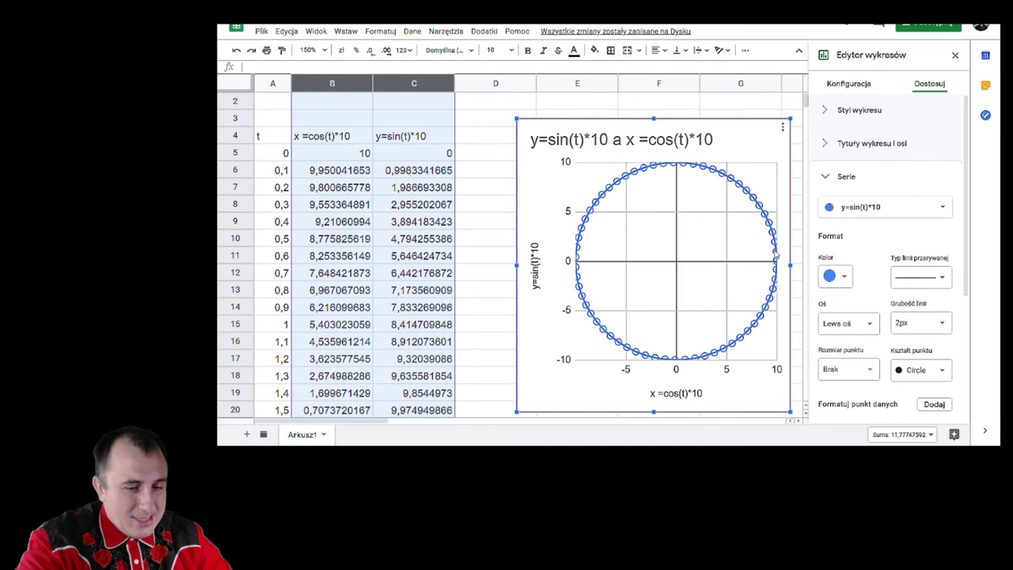
left_click(776, 255)
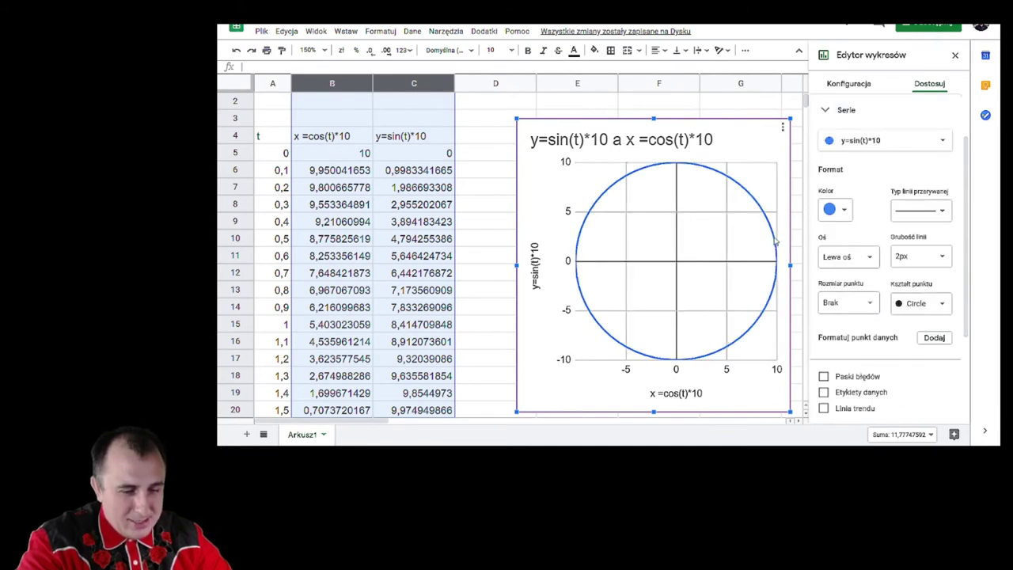
key("Escape")
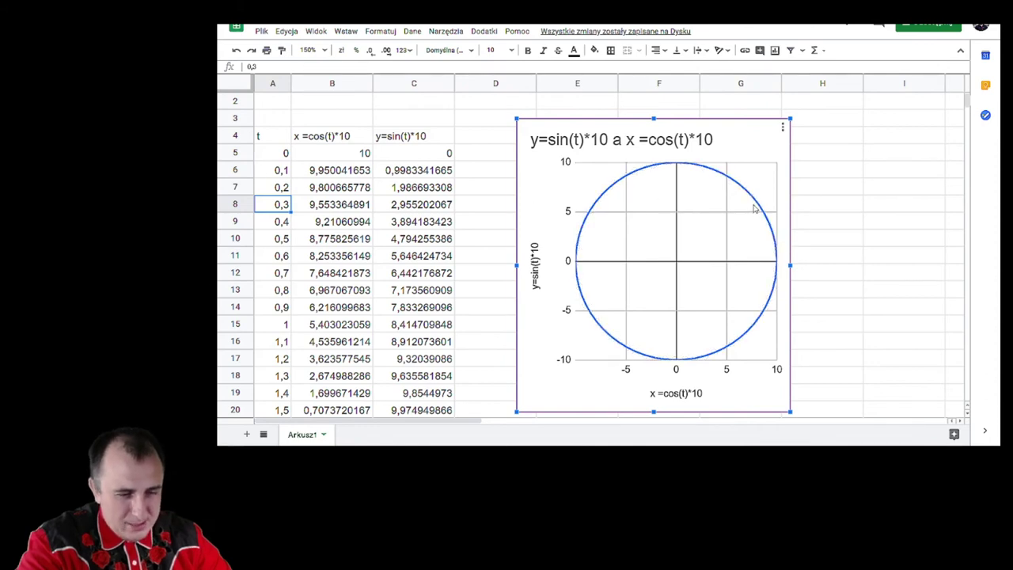
Step: Trace the data points around the circle on the chart and step through the t values down to A19
mouse_move(758, 205)
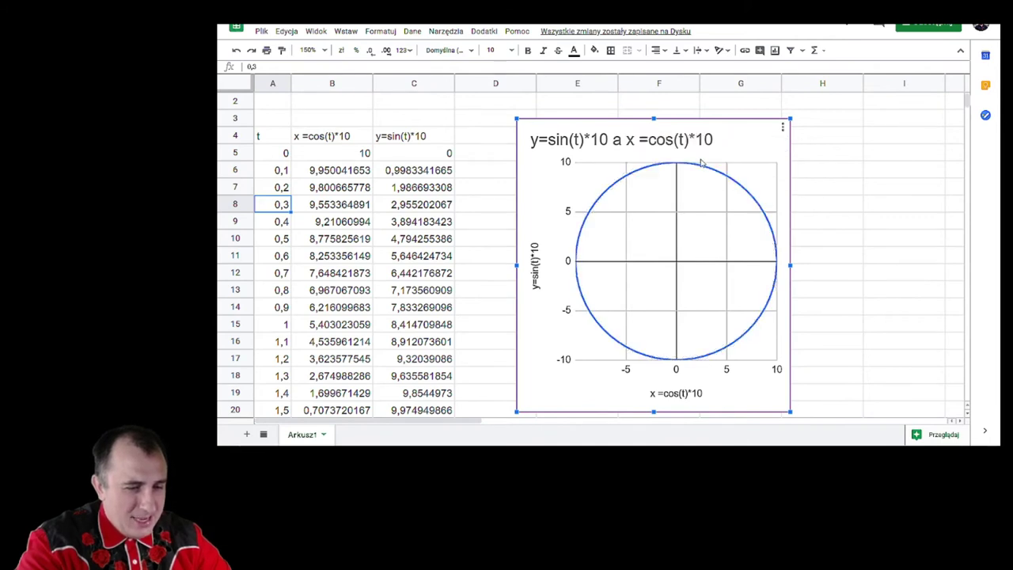
mouse_move(678, 166)
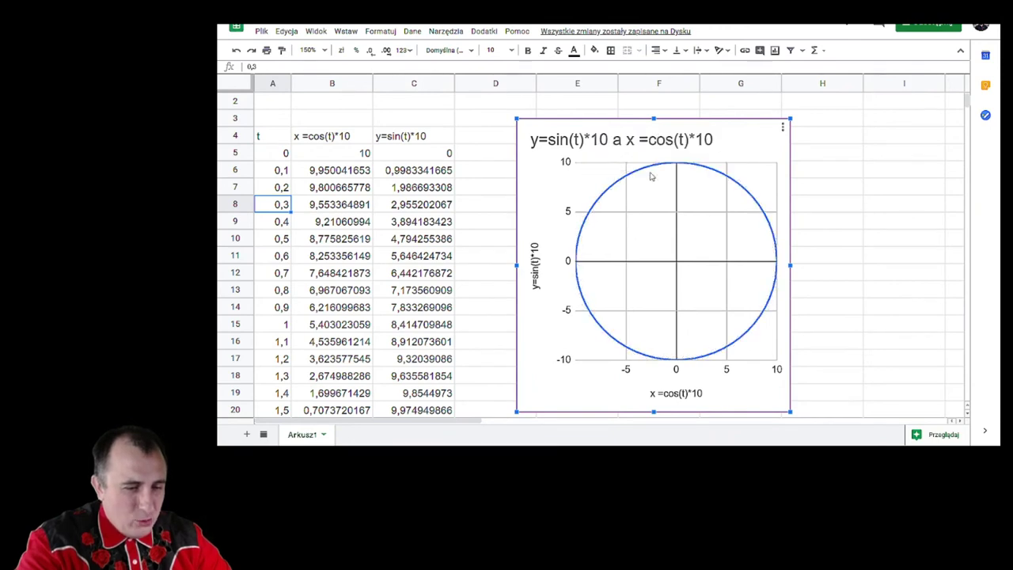
mouse_move(618, 183)
mouse_move(608, 200)
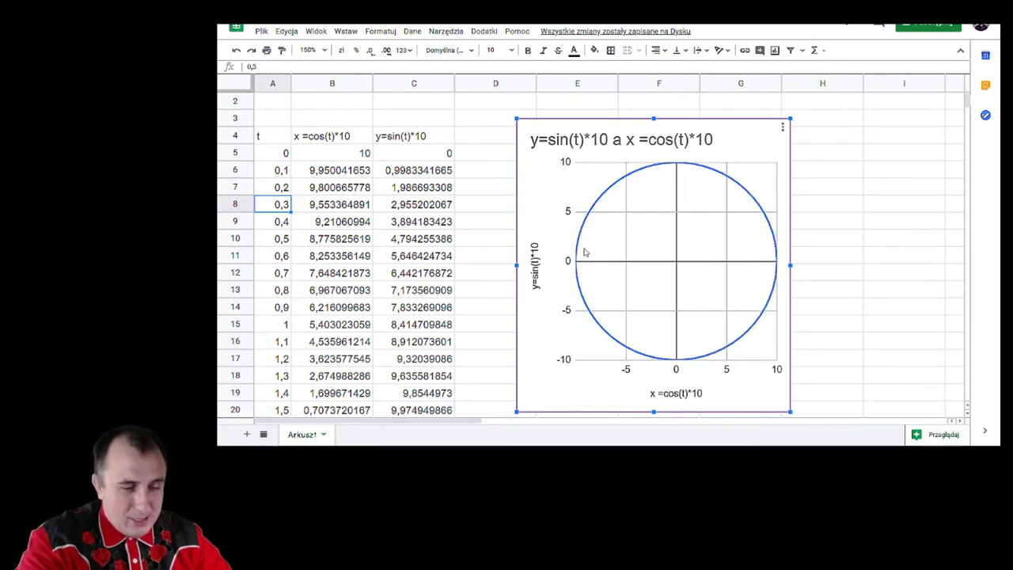
mouse_move(578, 264)
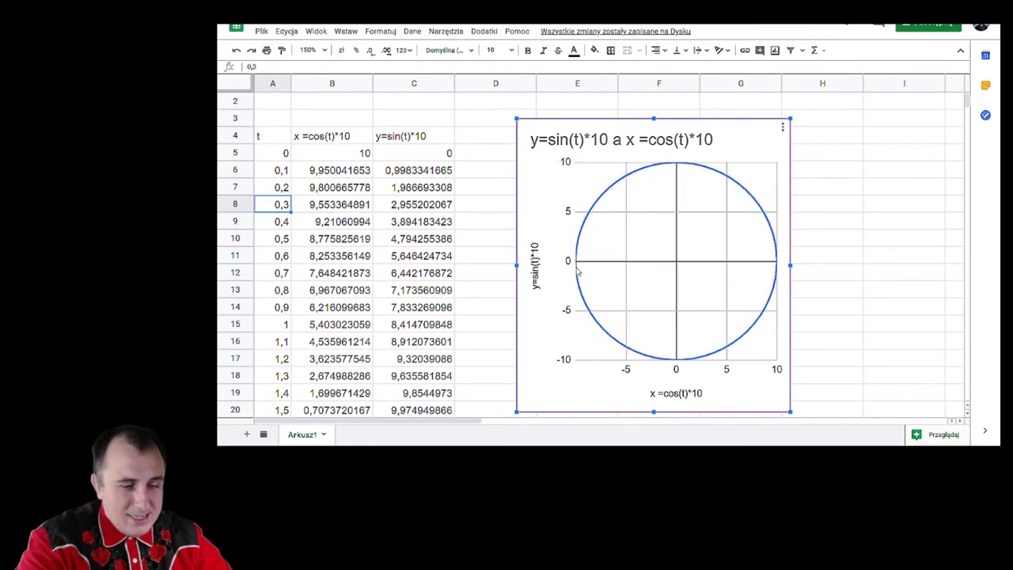
mouse_move(583, 294)
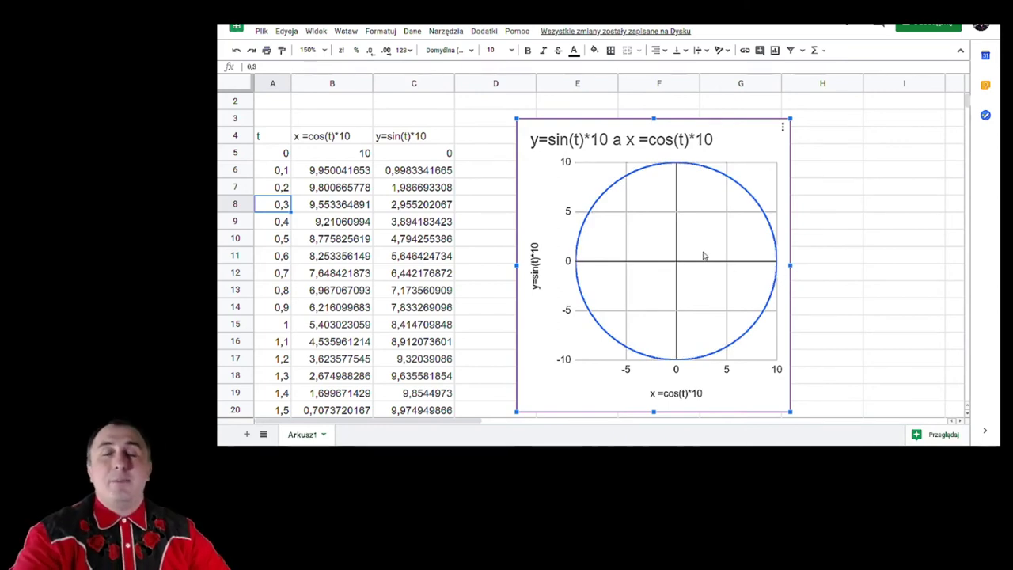
key("Down")
key("Down")
key("Down")
key("Down")
key("Down")
key("Down")
key("Down")
key("Down")
key("Down")
key("Down")
key("Down")
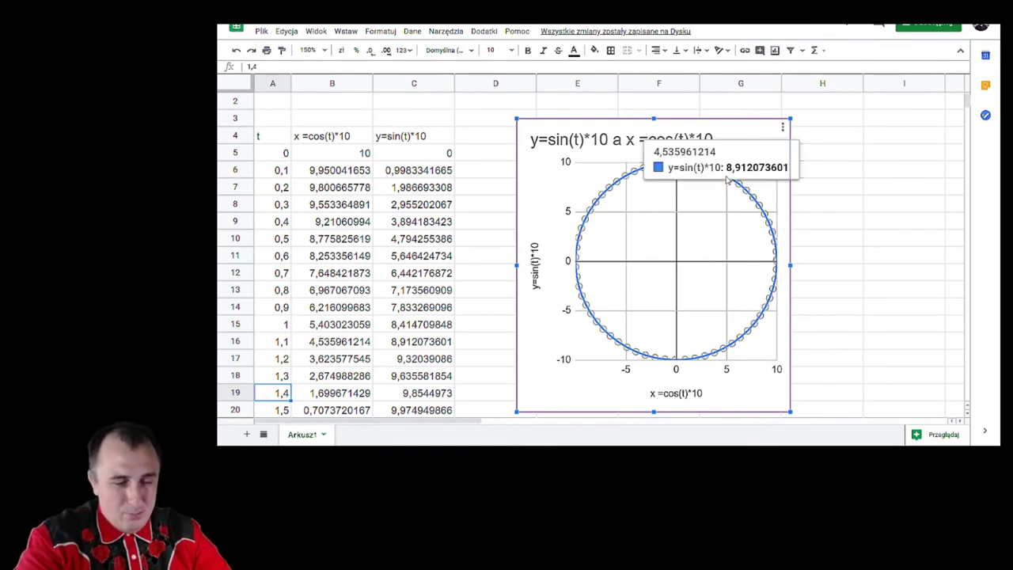
mouse_move(774, 255)
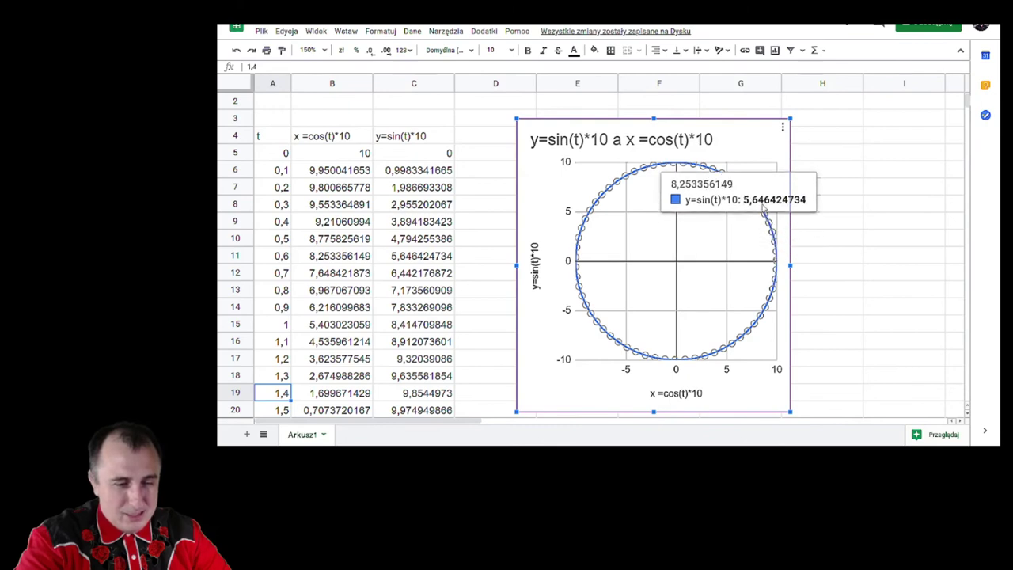
mouse_move(735, 181)
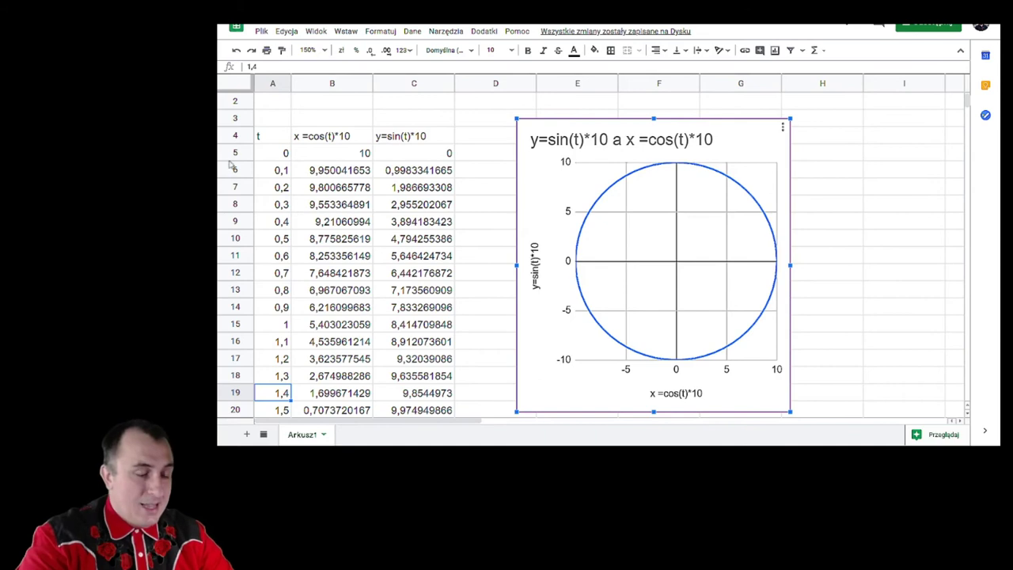
Step: Insert a line chart of the x and y values against t from the range A4:C20
scroll(309, 194, "down", 5)
scroll(310, 204, "up", 5)
scroll(310, 203, "down", 1)
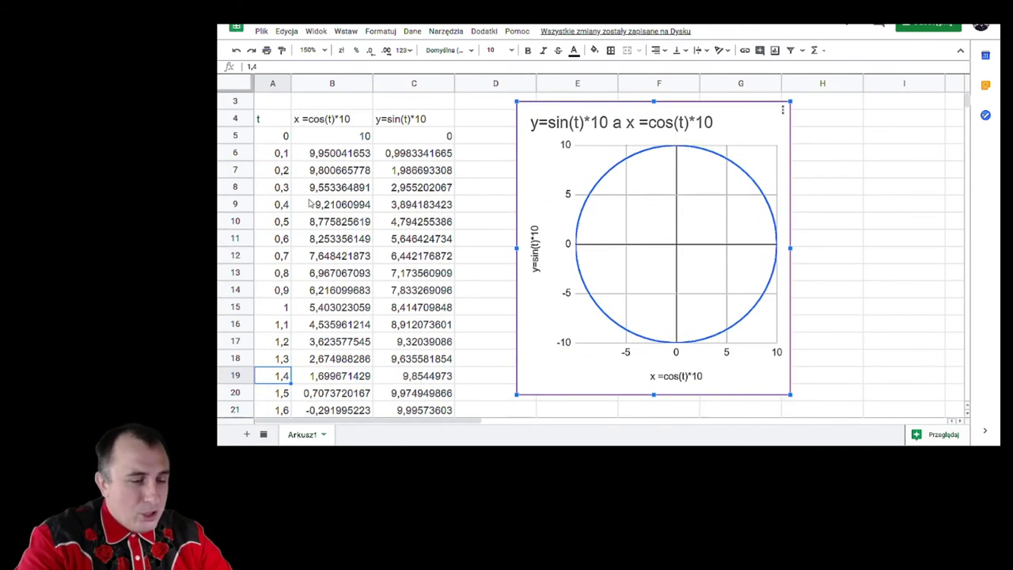
left_click(269, 121)
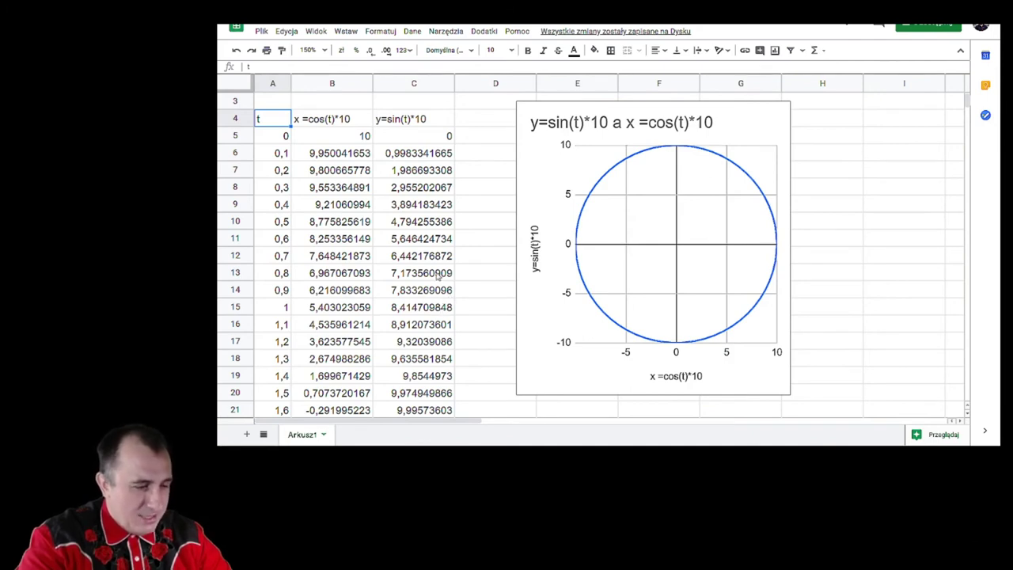
left_click(443, 307, "shift")
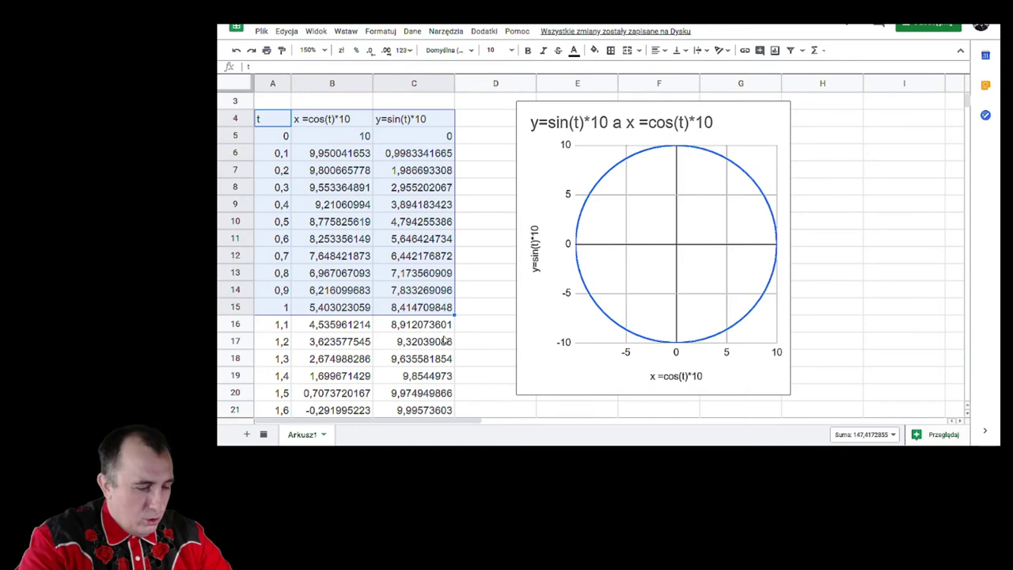
scroll(444, 324, "down", 2)
scroll(445, 339, "down", 3)
scroll(447, 316, "up", 3)
left_click(447, 307, "shift")
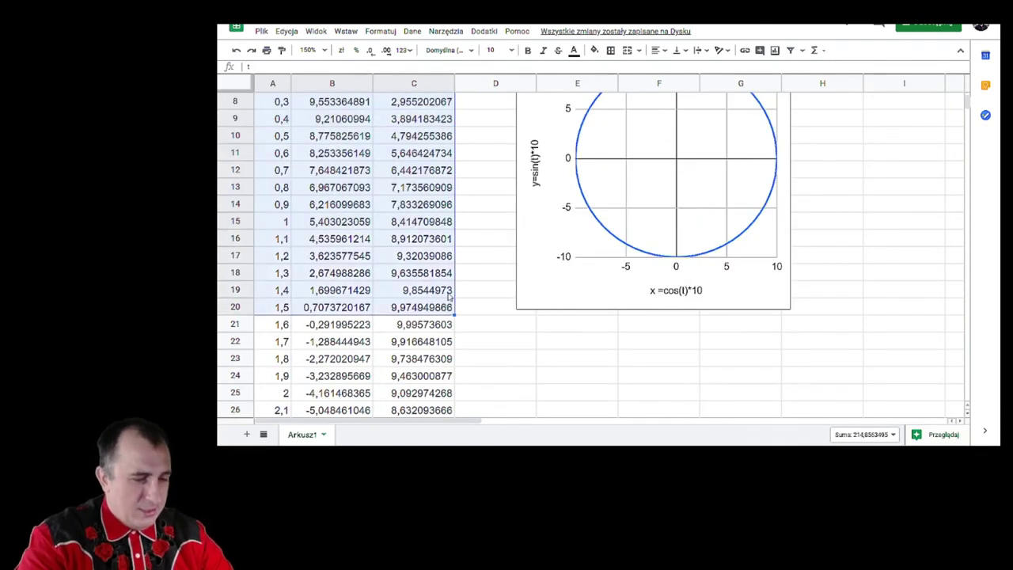
left_click(346, 33)
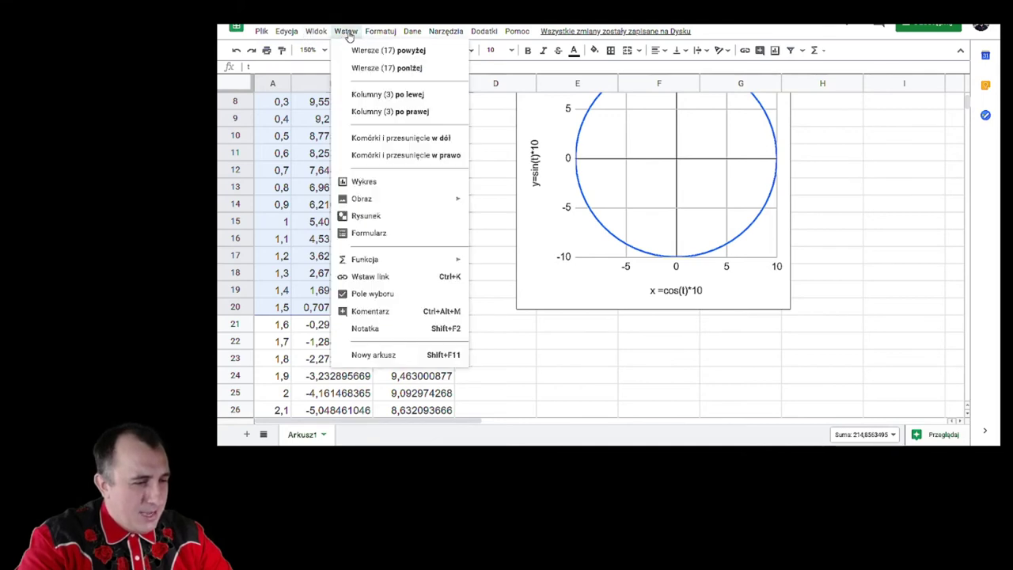
left_click(366, 181)
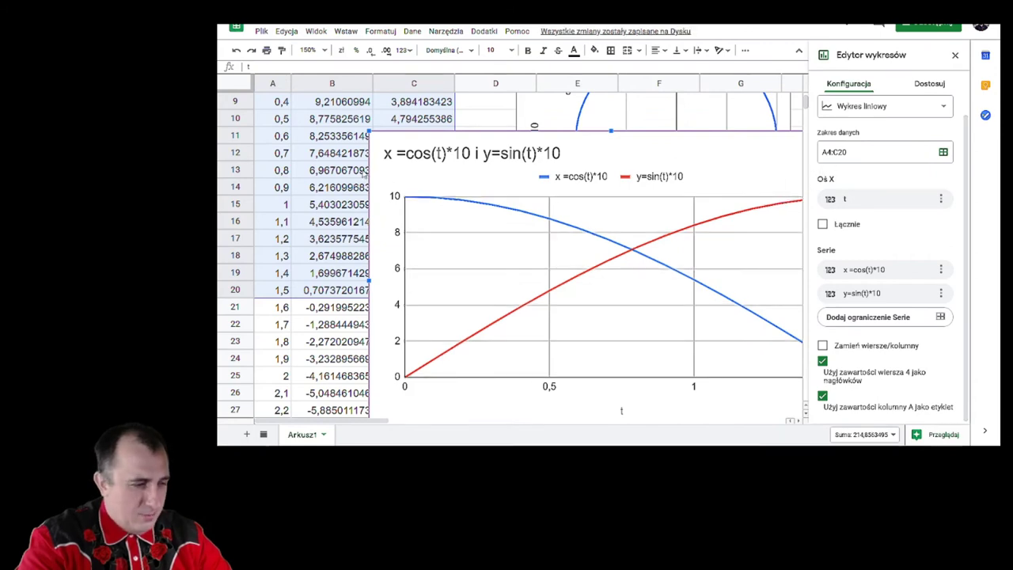
Step: Delete the newly inserted chart that plots x and y against t
left_click(340, 118)
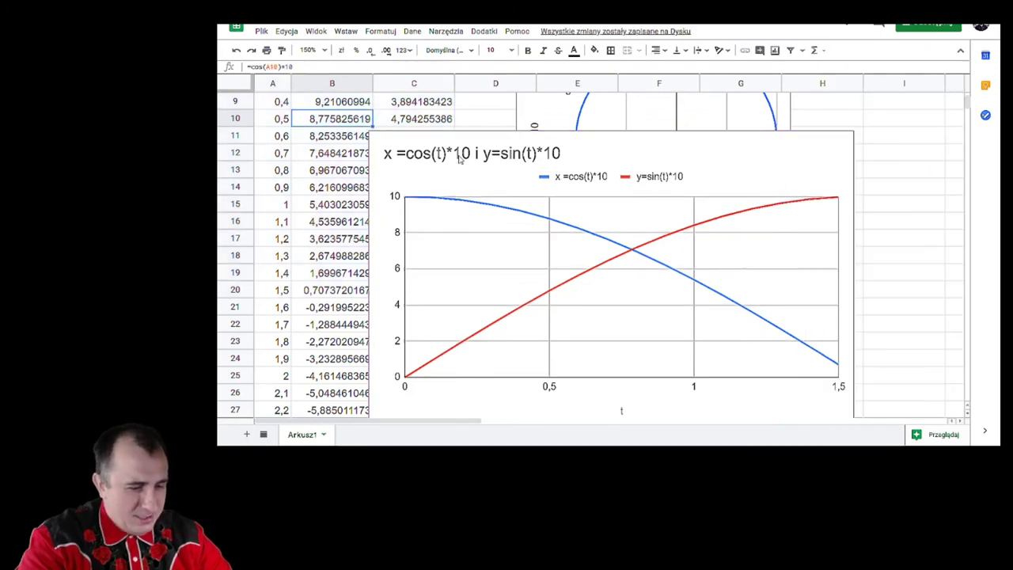
left_click(845, 146)
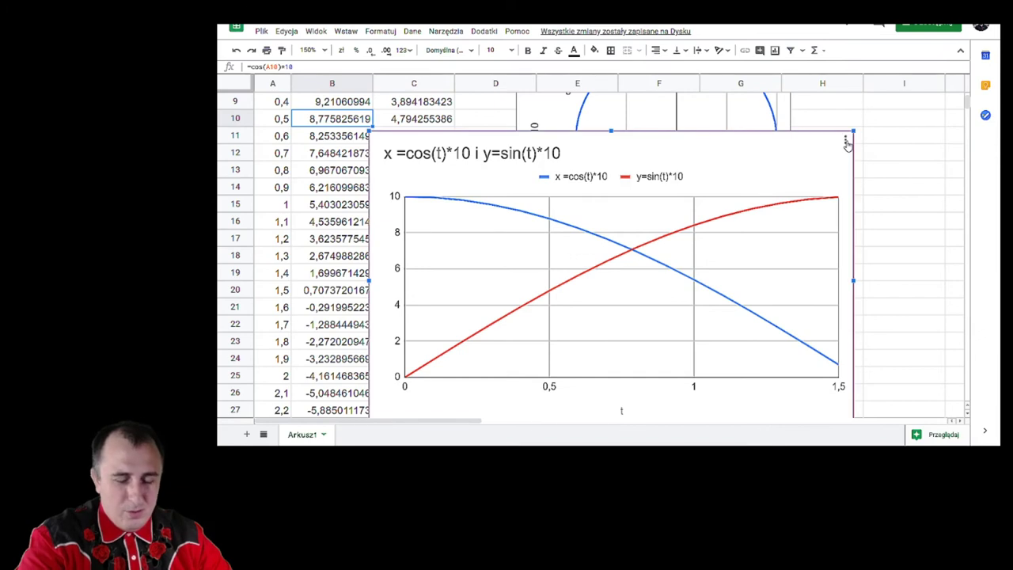
key("Delete")
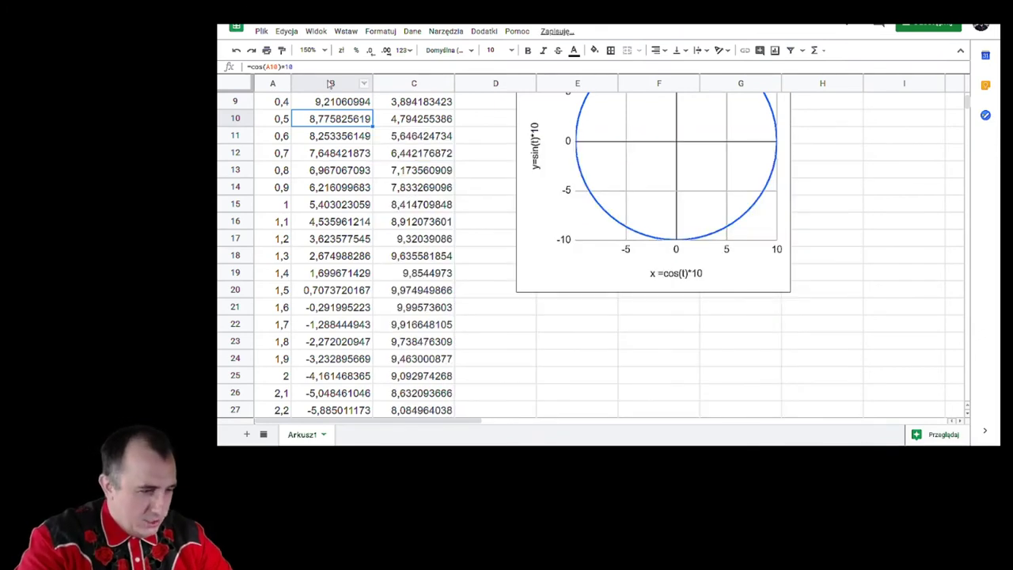
Step: Insert a line chart of y against x from the range B4:C20
scroll(346, 136, "up", 4)
left_click(343, 170)
scroll(381, 175, "down", 4)
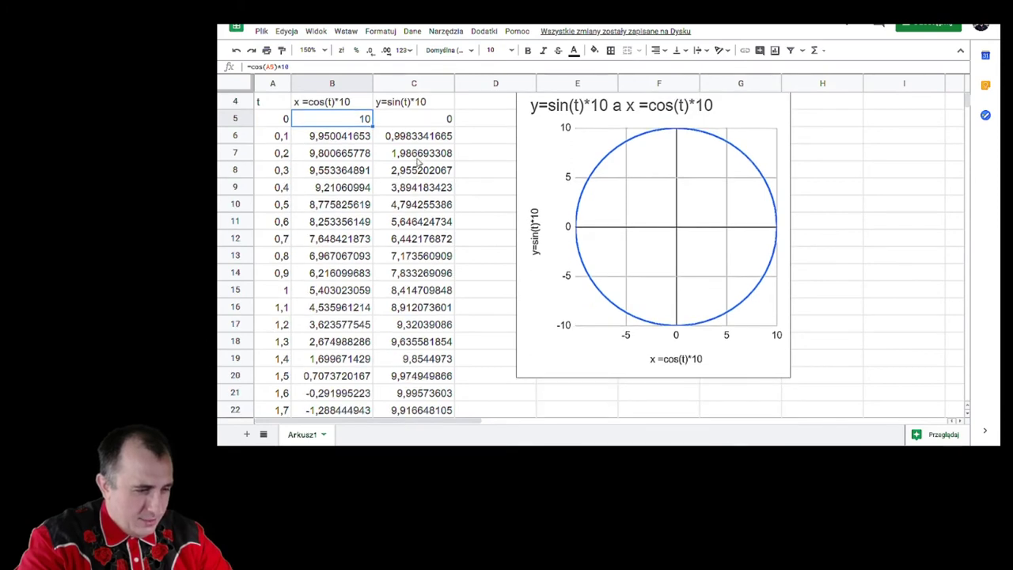
scroll(418, 162, "up", 4)
left_click_drag(369, 154, 441, 191)
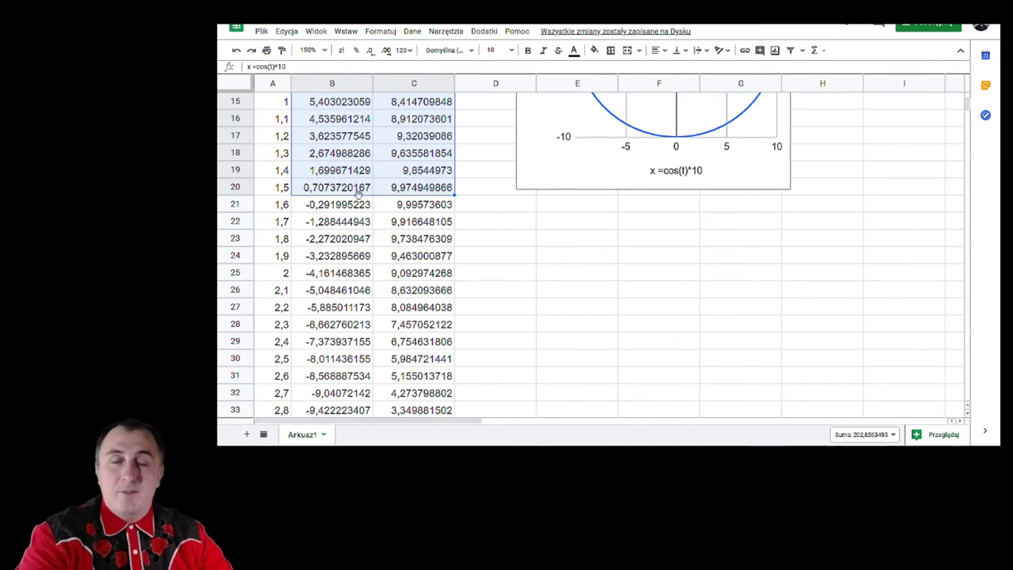
double_click(358, 189)
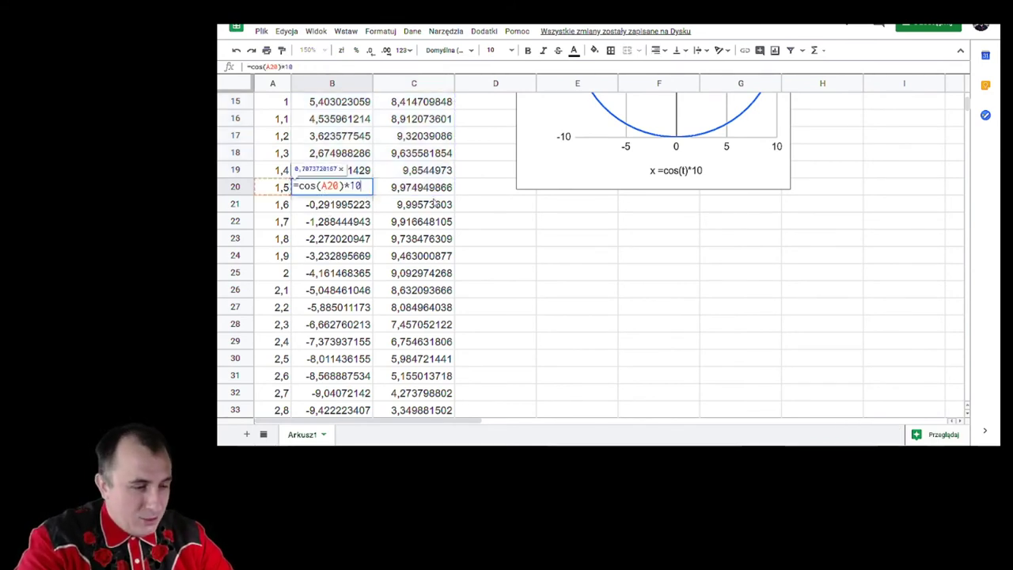
key("Escape")
left_click(345, 31)
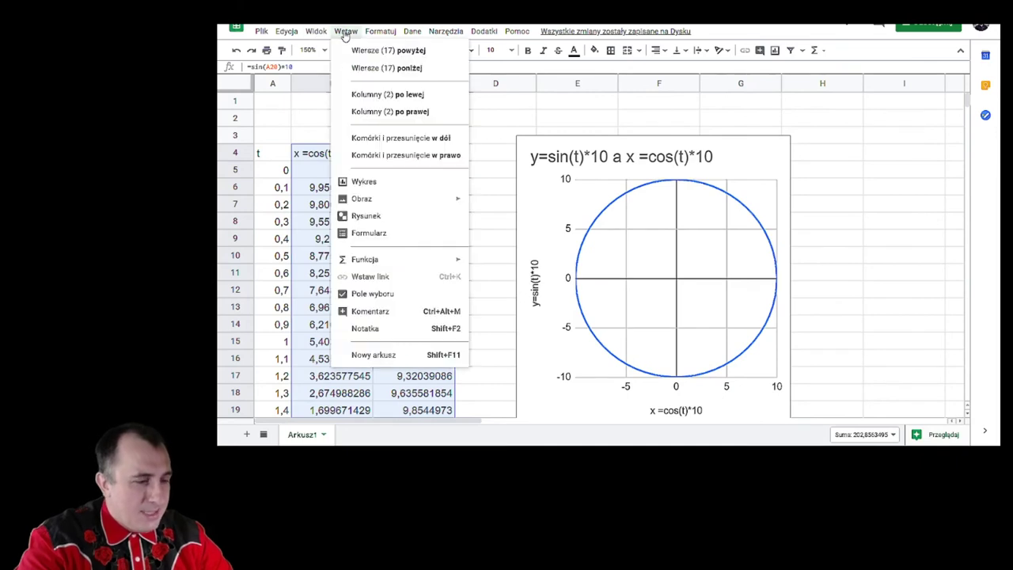
left_click(382, 183)
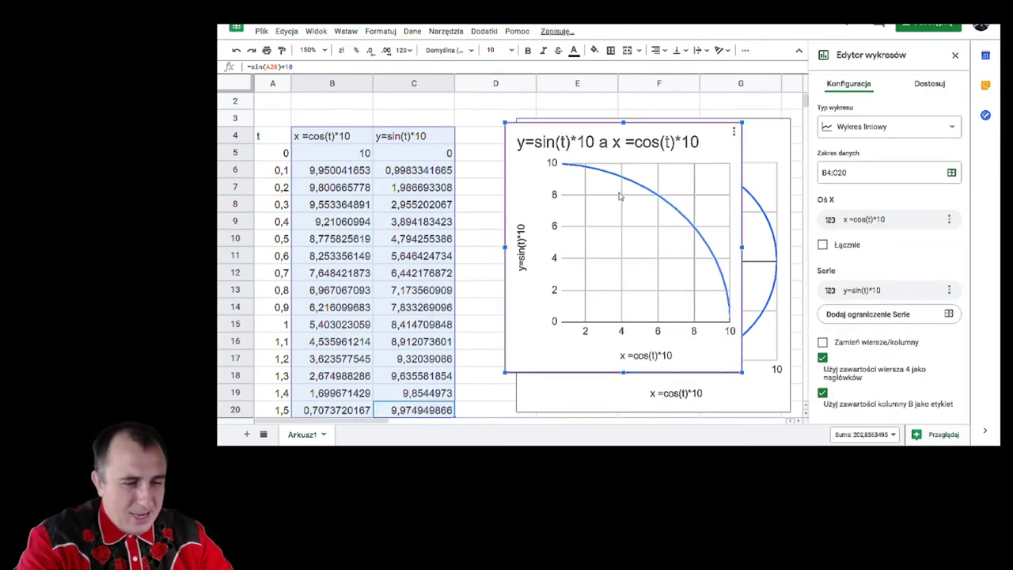
Step: Step through the y values in C21 to C24 and the x values from B24 down to B33
scroll(476, 208, "down", 1)
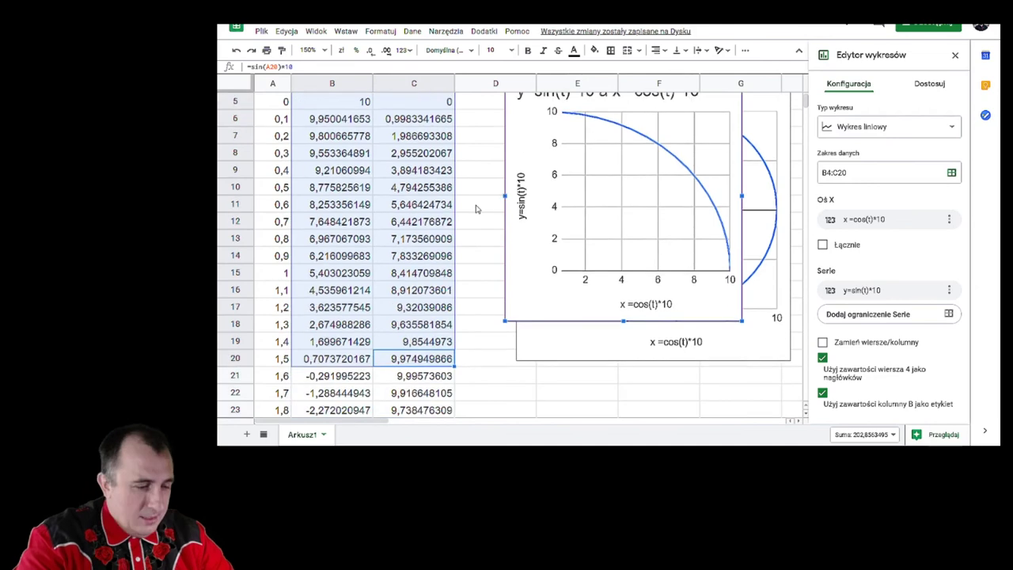
scroll(476, 208, "down", 2)
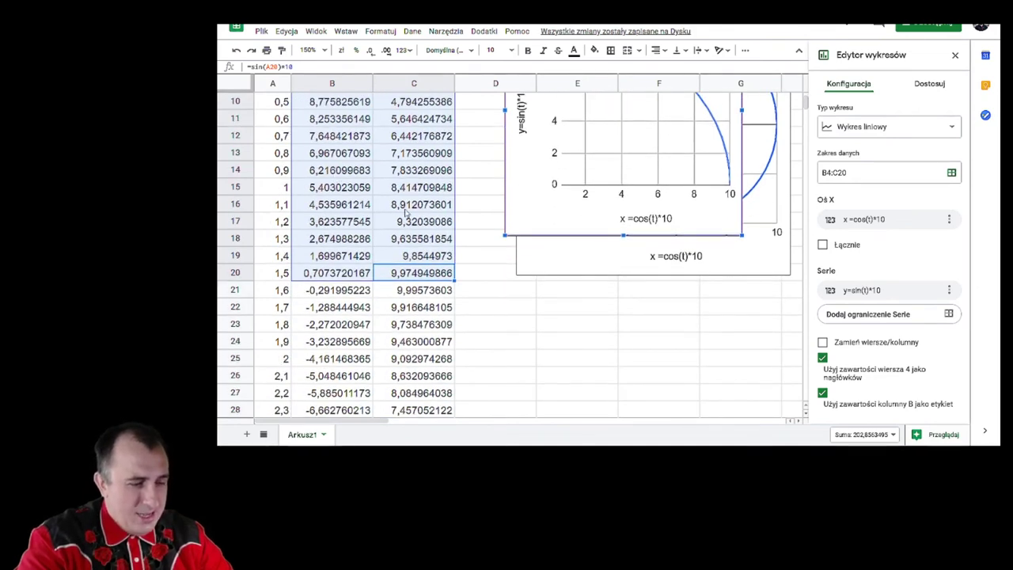
left_click(410, 293)
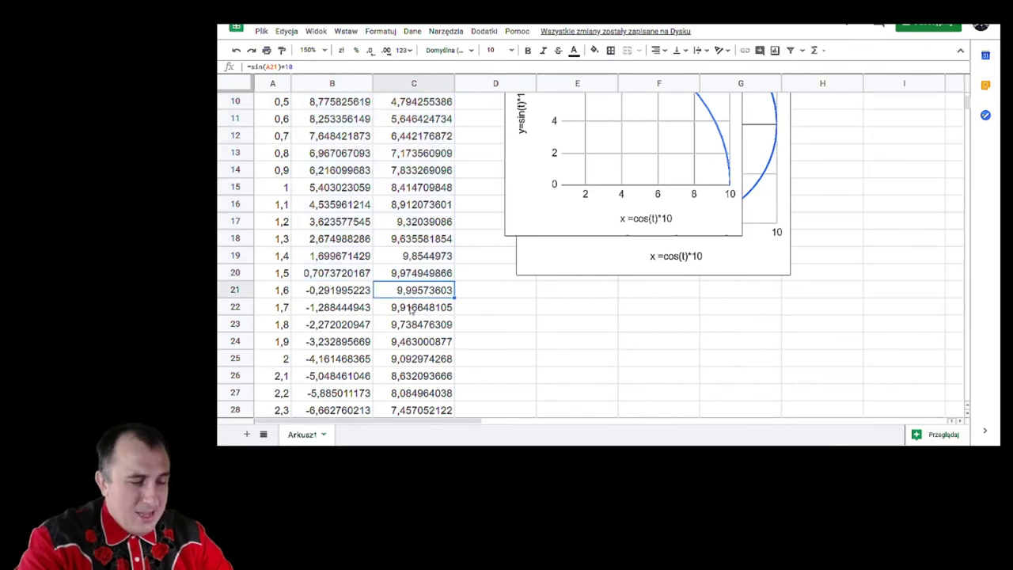
left_click(411, 313)
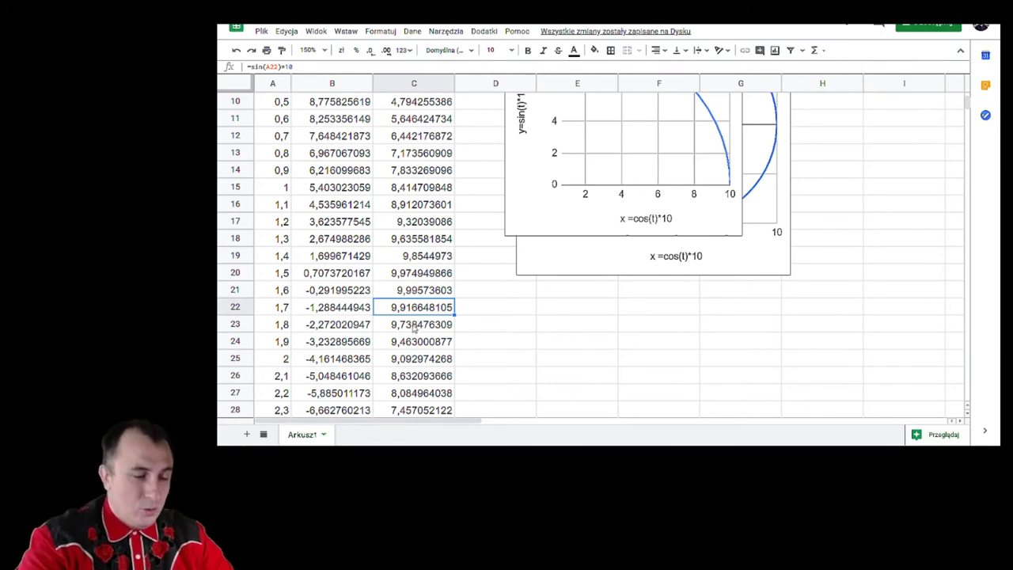
left_click(414, 327)
left_click(416, 345)
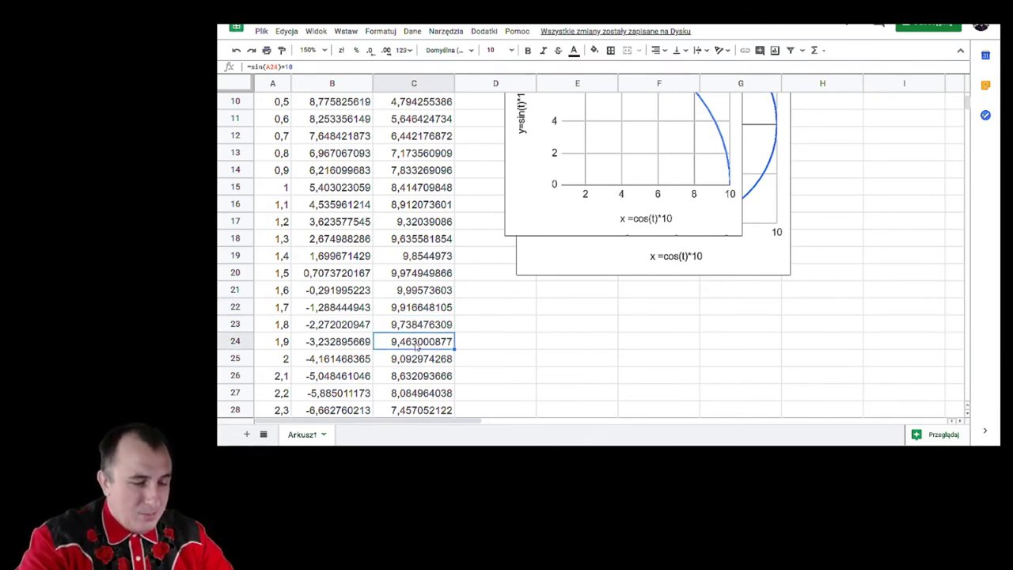
left_click(352, 343)
key("Down")
key("Down")
key("Down")
key("Down")
key("Down")
key("Down")
key("Down")
key("Down")
key("Down")
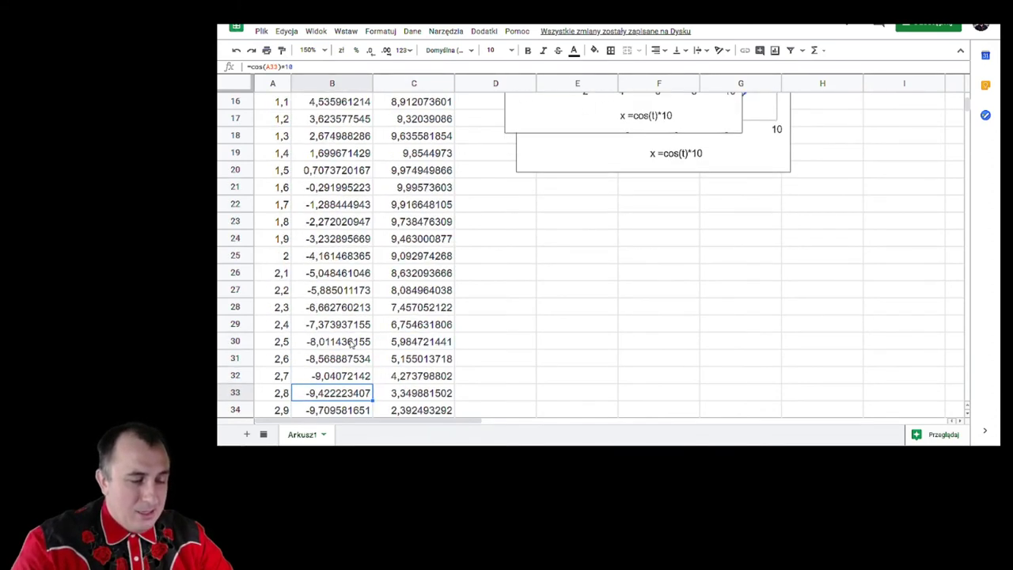
Step: Compare the x and y values in the rows around t = 3,1 with those at the start of the table
key("Right")
key("Down")
key("Down")
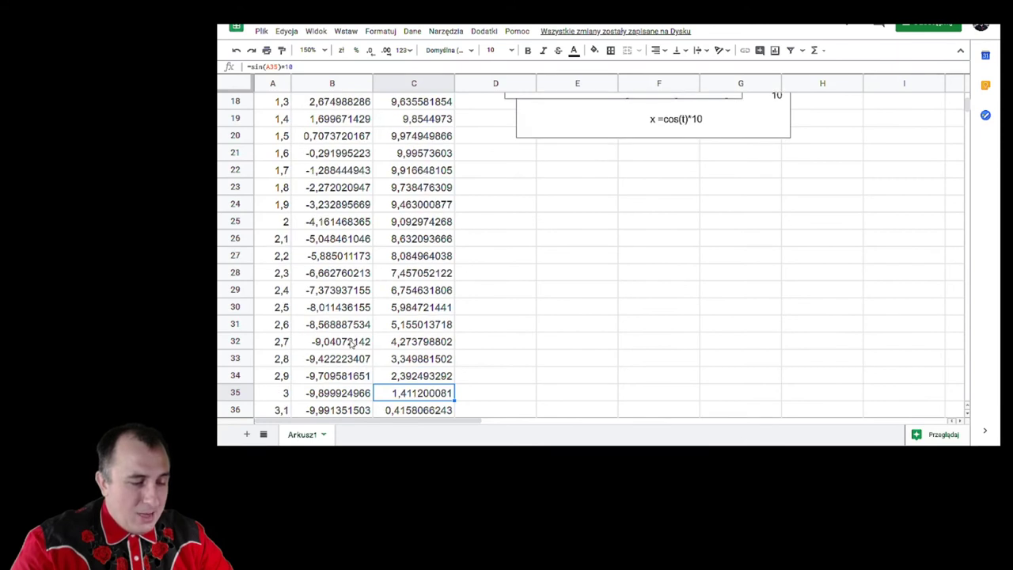
key("Left")
key("Down")
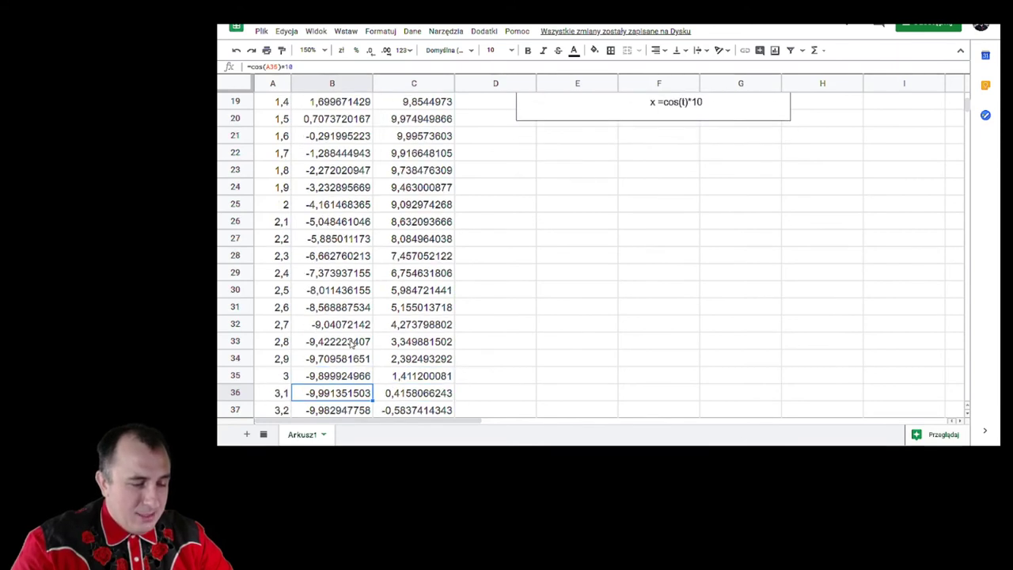
key("Right")
key("Down")
key("Left")
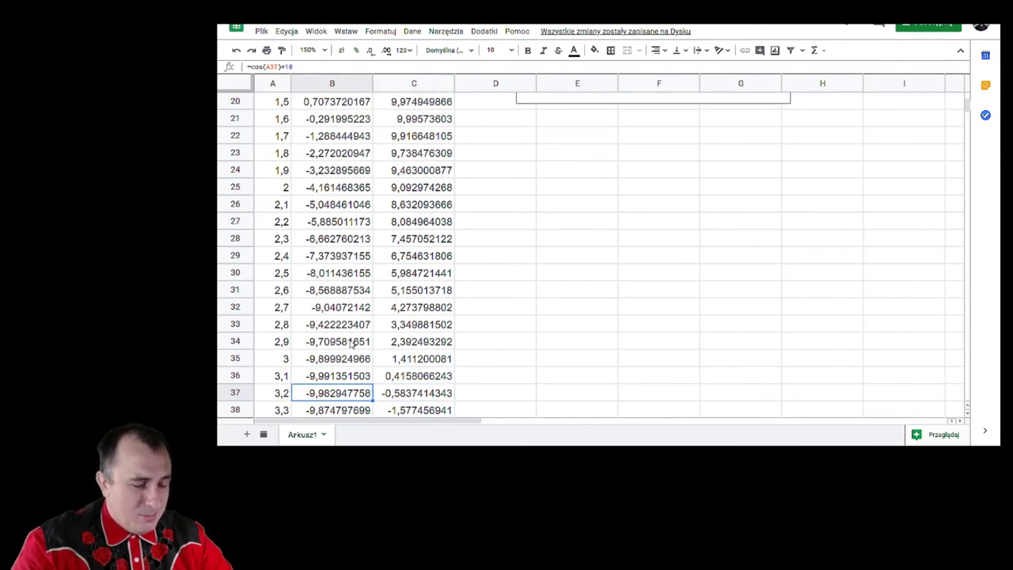
key("Down")
key("Down")
key("Up")
key("Up")
key("Up")
key("Up")
key("Down")
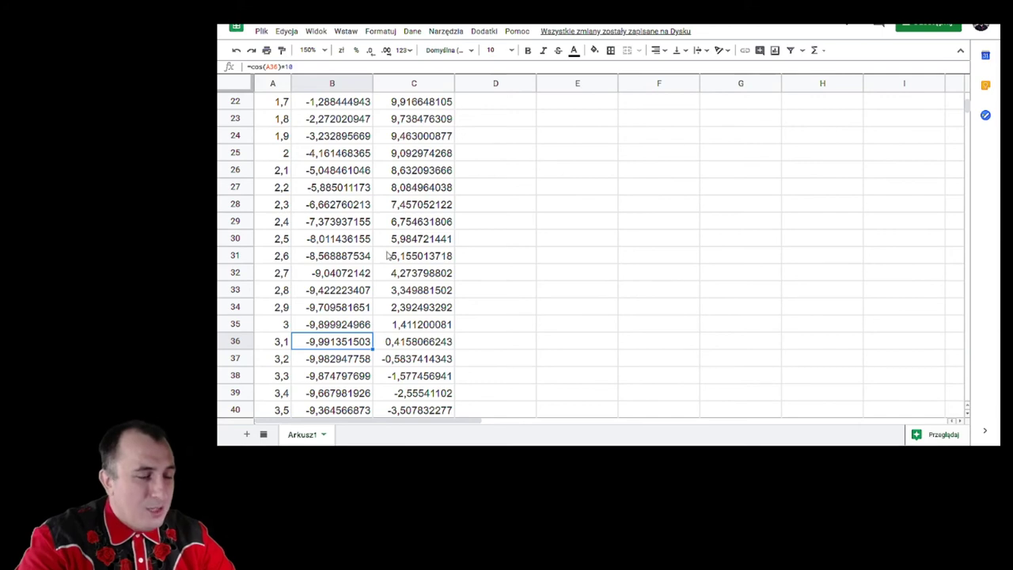
scroll(372, 245, "up", 7)
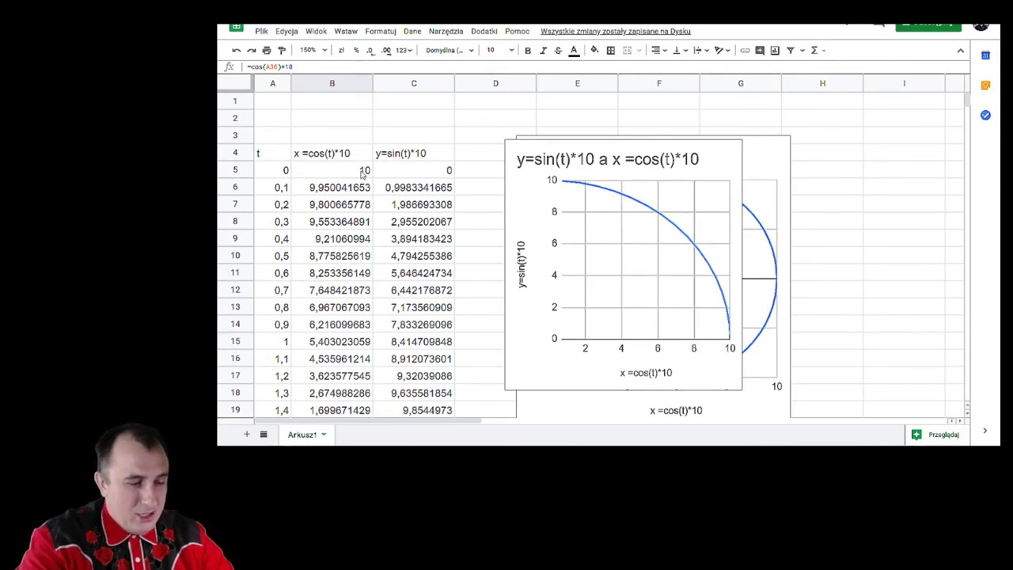
scroll(362, 174, "down", 8)
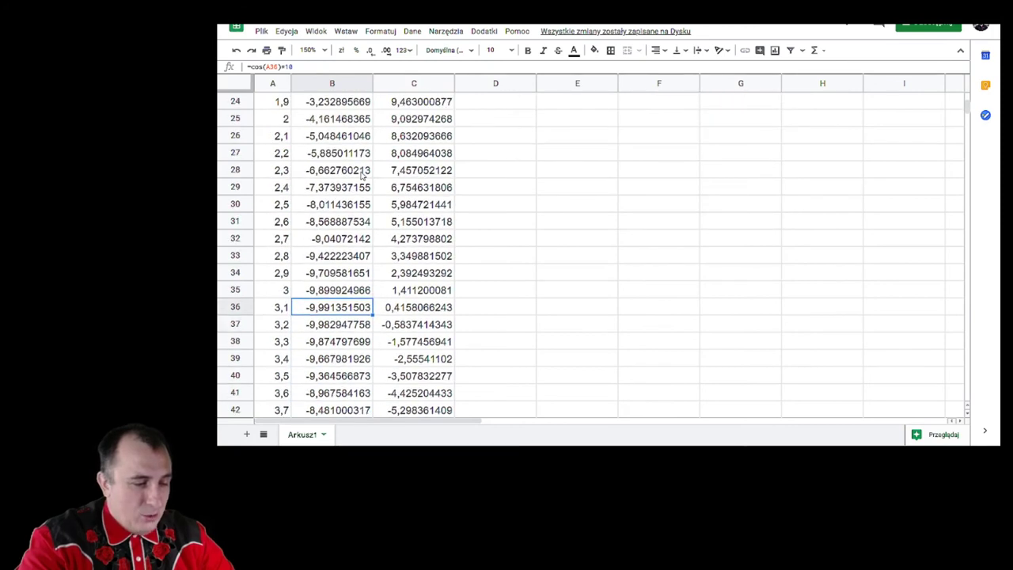
Step: Compare the neighbouring t values in cells A36 and A37
left_click(283, 313)
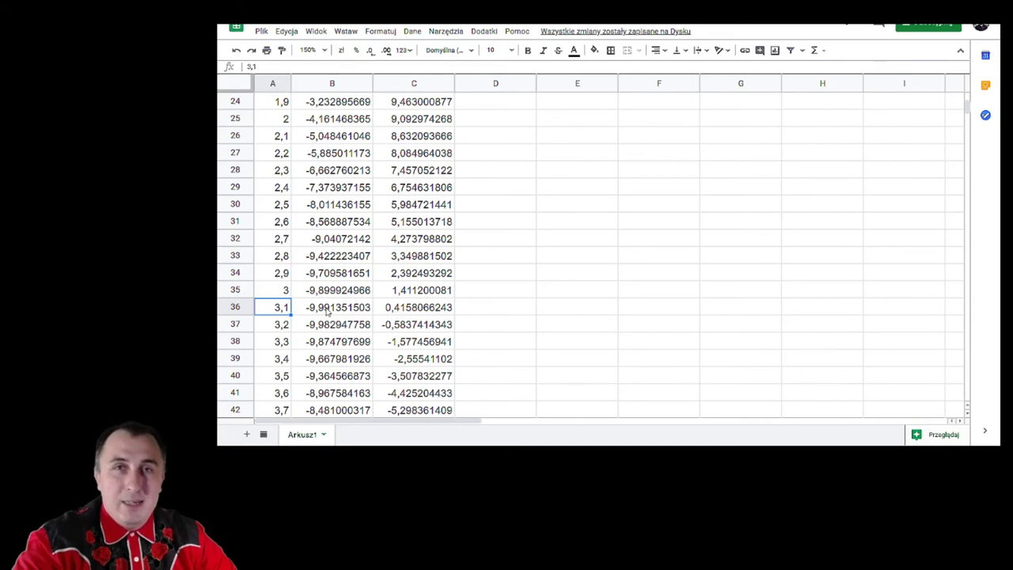
key("Down")
key("Up")
key("Down")
key("Up")
key("Down")
key("Up")
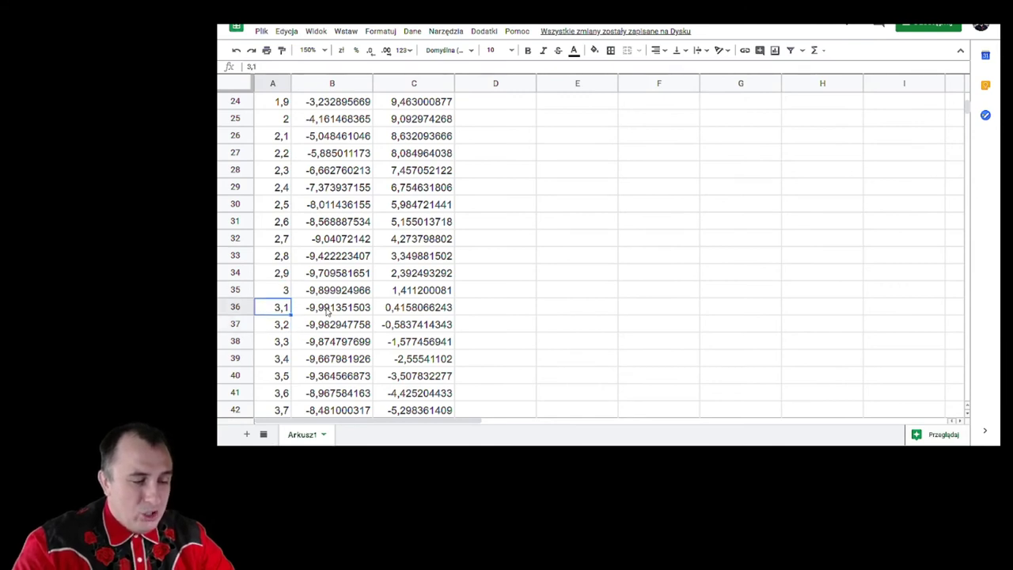
key("Down")
key("Up")
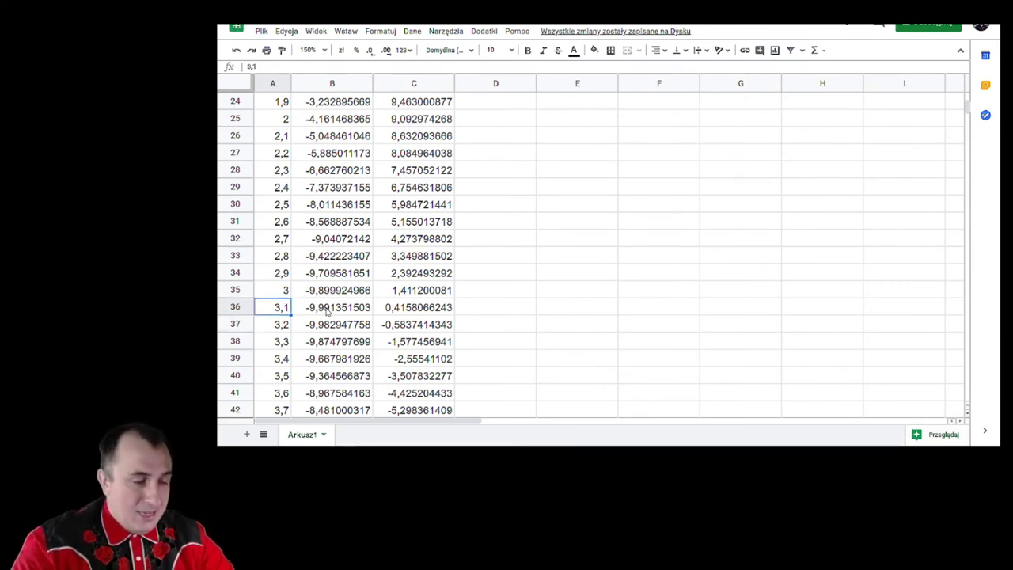
Step: Set the t value in A36 to 3,14
key("F2")
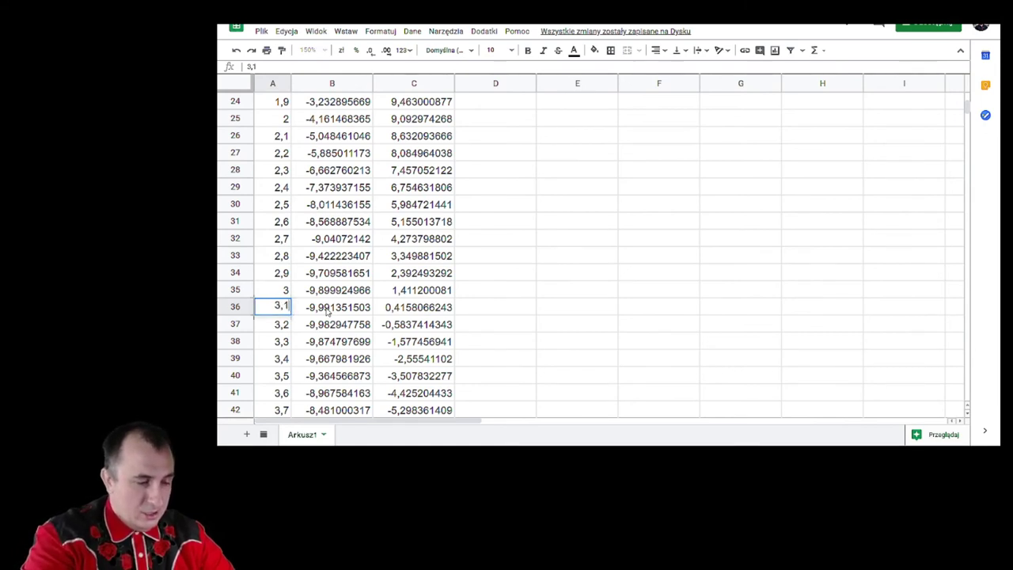
type("4")
key("Return")
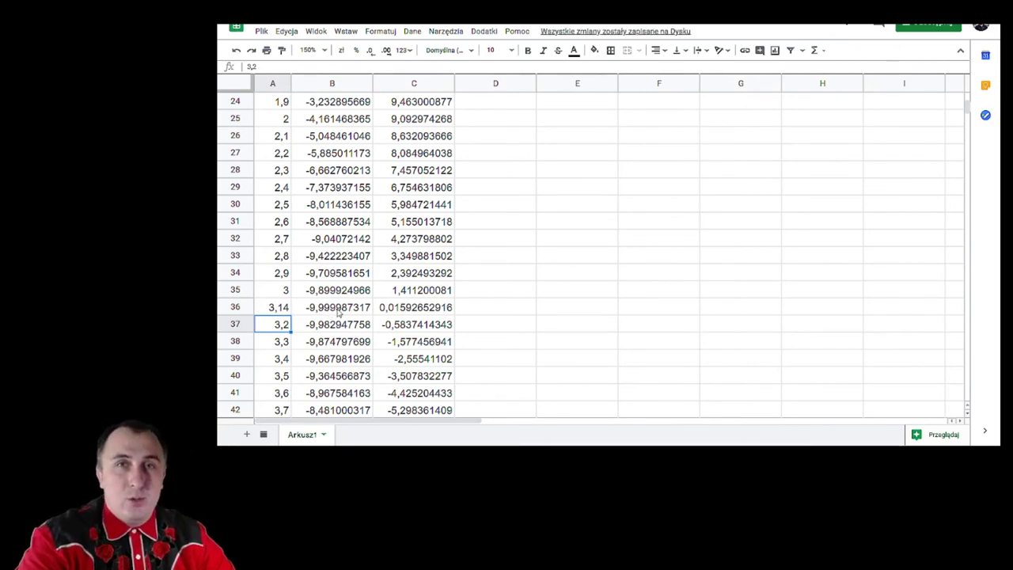
Step: Replace the t value in A36 with the formula =pi() and check the x value in B36
key("Up")
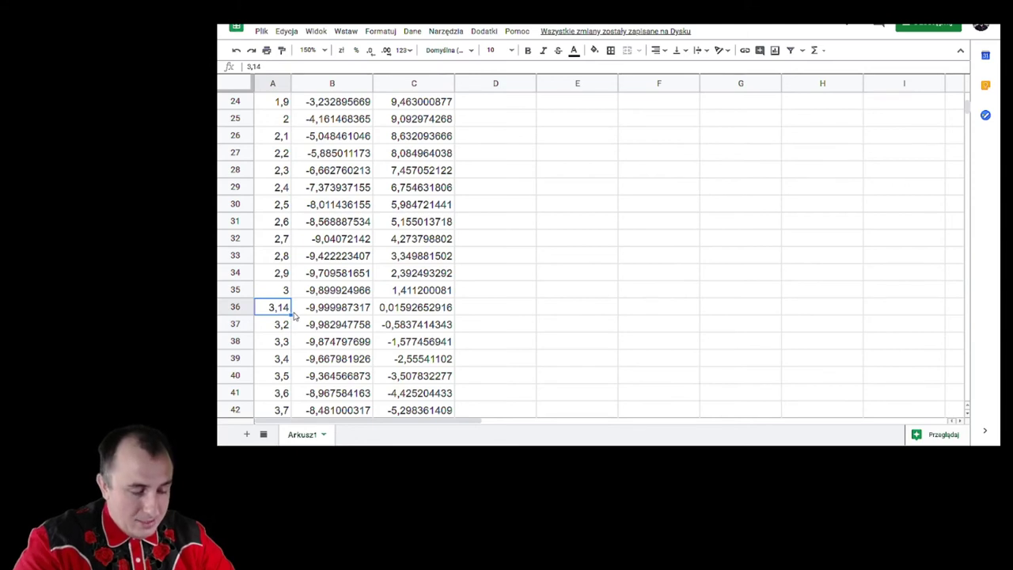
type("=pi()")
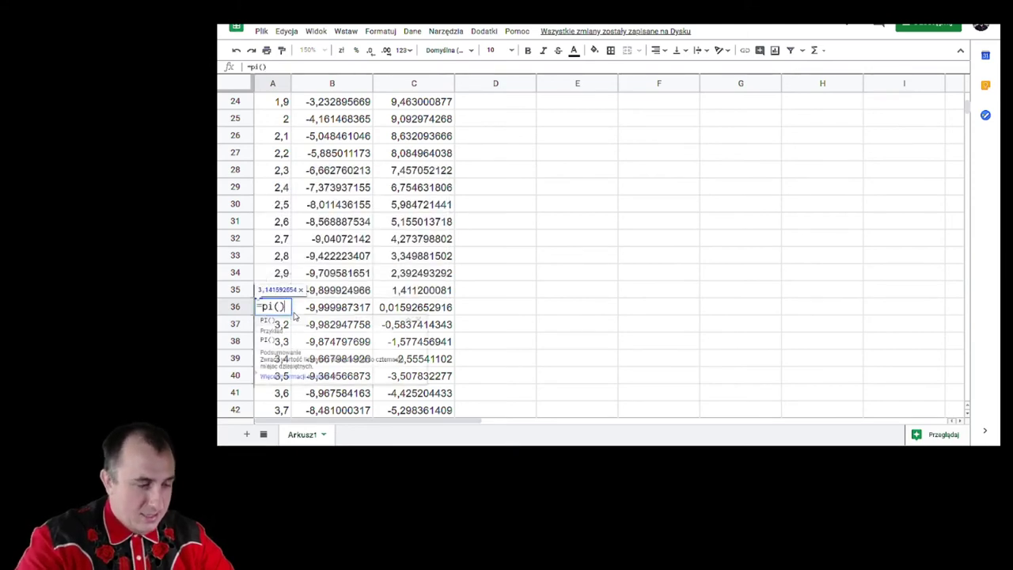
key("Return")
key("Up")
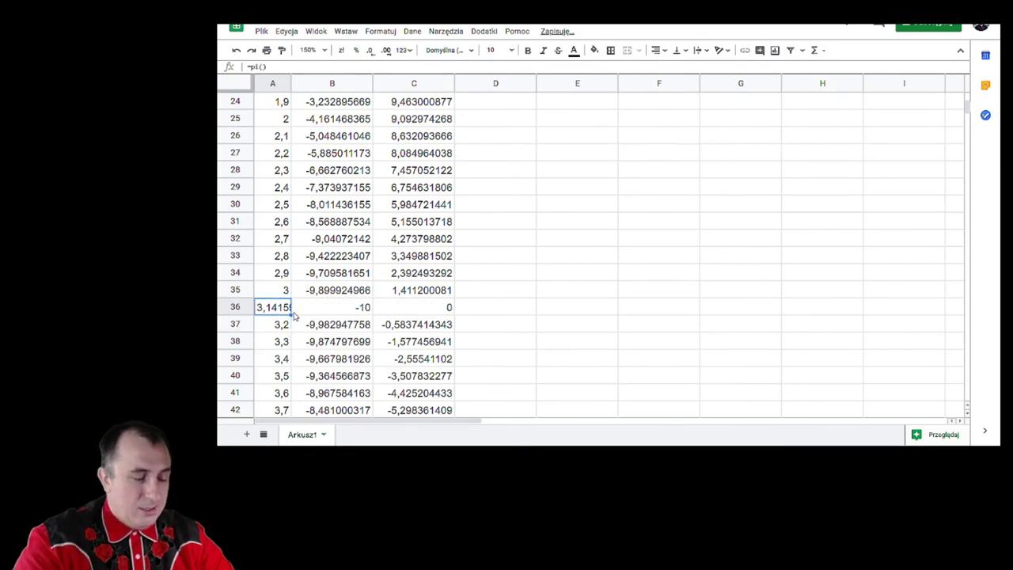
left_click(348, 310)
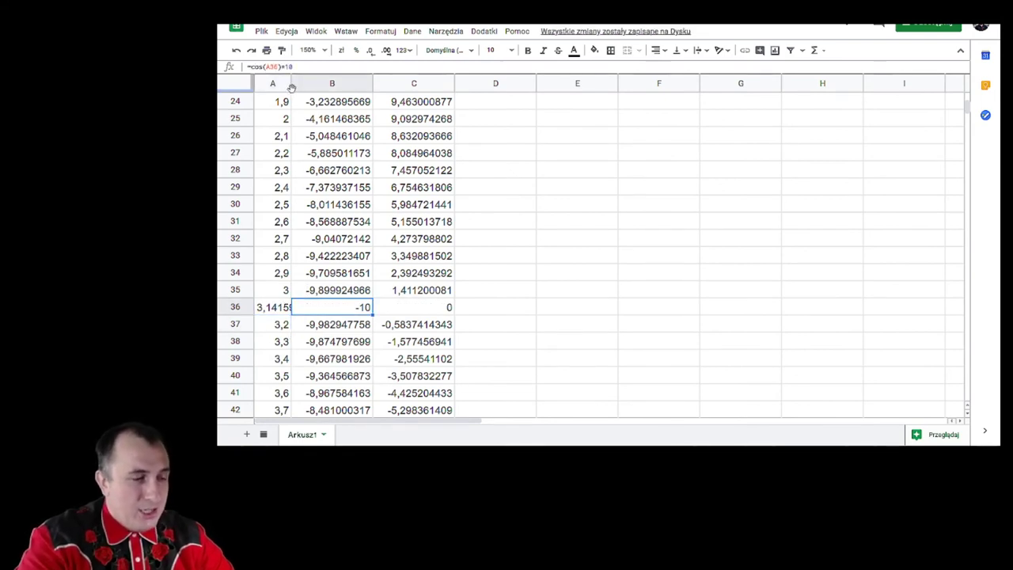
Step: Widen column A enough to show the full pi value in A36 with room for more decimals
left_click_drag(291, 79, 362, 79)
left_click(353, 312)
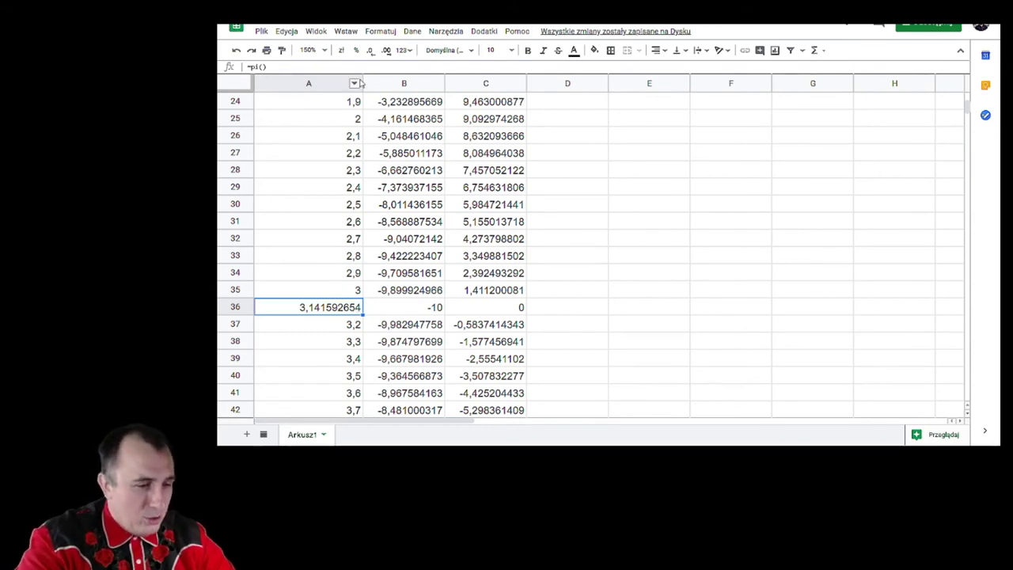
left_click_drag(445, 82, 445, 83)
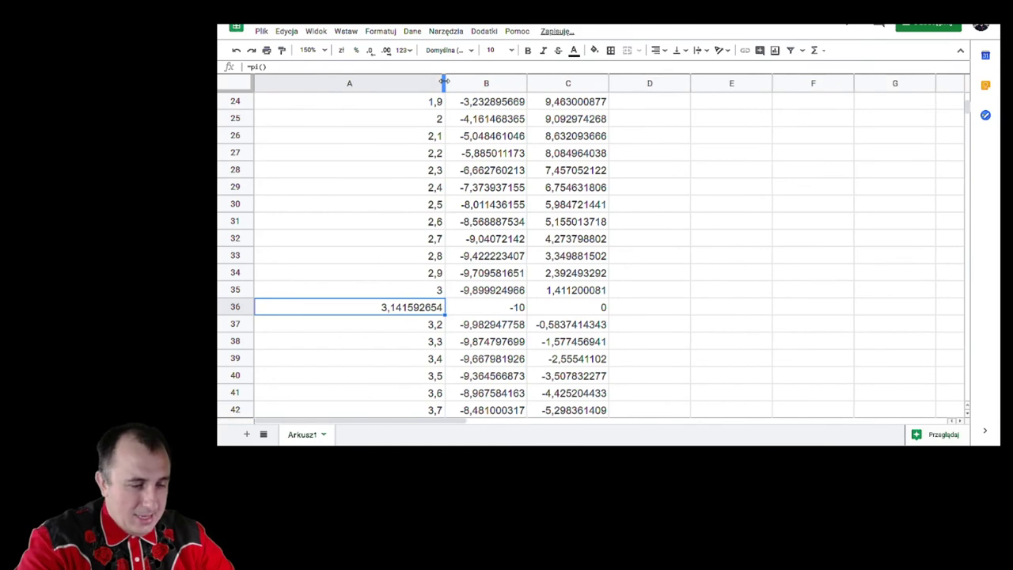
Step: Increase the decimal places shown in A36, then trim the trailing zeros so pi displays with 14 decimals
left_click(389, 54)
left_click(388, 54)
left_click(388, 54)
left_click(388, 54)
left_click(388, 54)
left_click(388, 54)
left_click(389, 53)
left_click(388, 53)
left_click(388, 54)
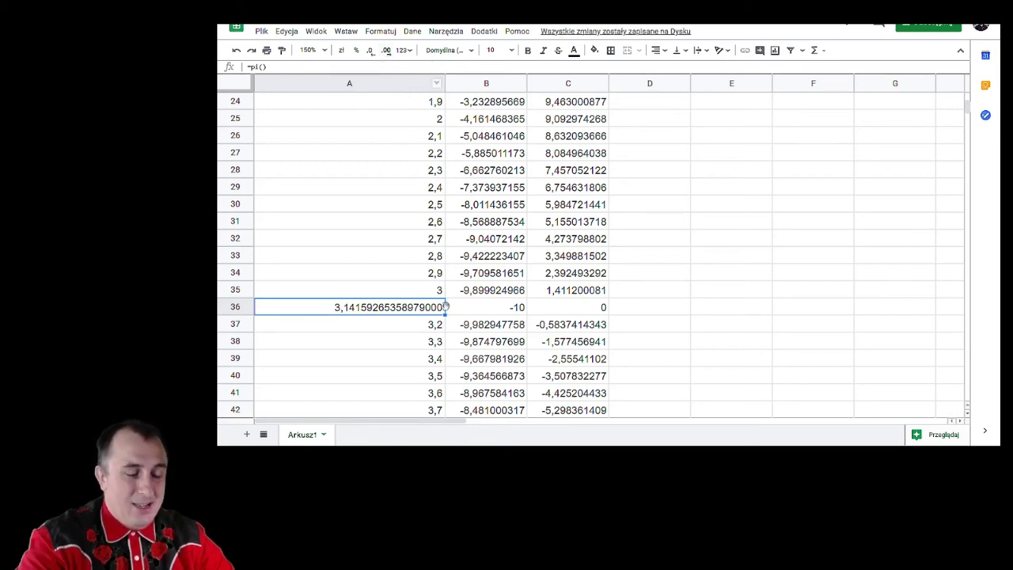
left_click(388, 53)
left_click(388, 52)
left_click(388, 52)
left_click(388, 52)
left_click(371, 51)
left_click(371, 51)
left_click(371, 52)
left_click(371, 51)
left_click(371, 51)
left_click(371, 52)
left_click(371, 51)
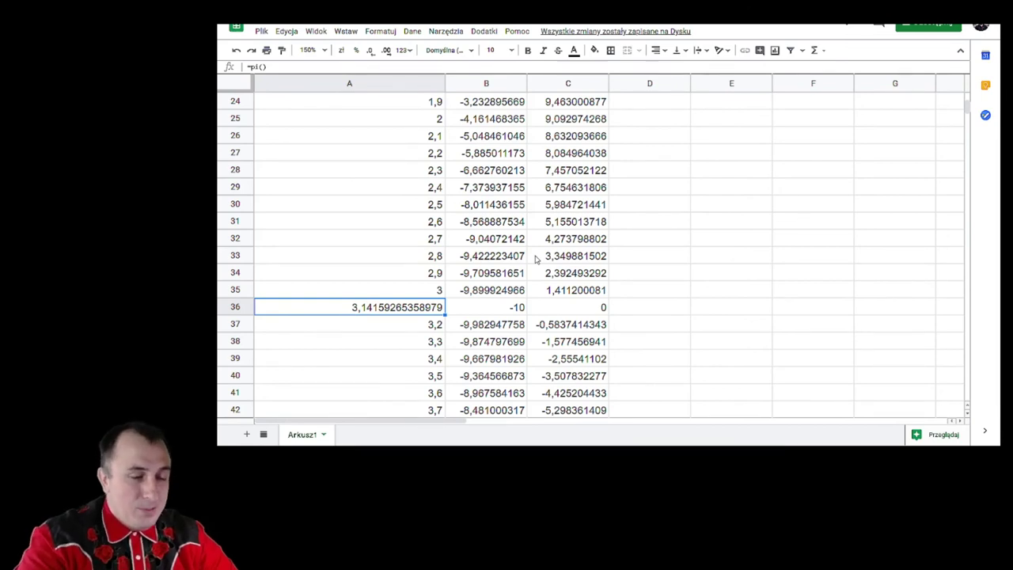
Step: Check the x and y values for t = pi in B36 and C36
left_click(506, 312)
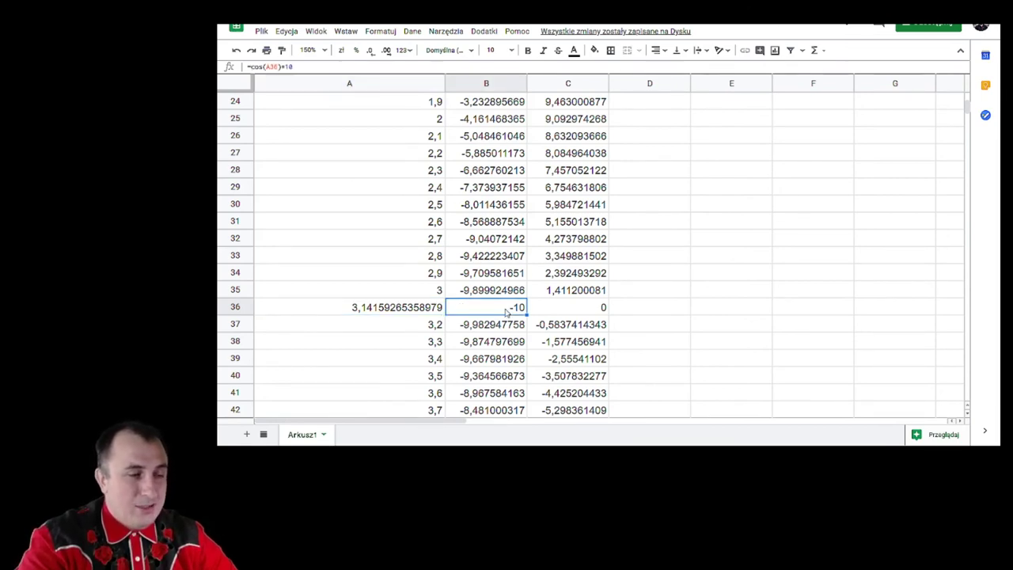
left_click(589, 314)
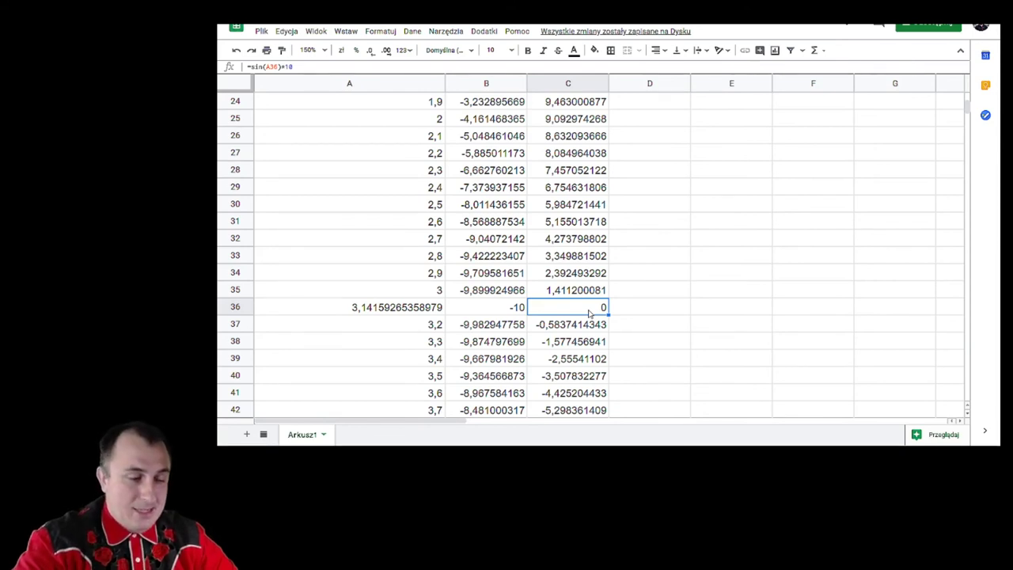
left_click(421, 310)
Step: Trace the t values in column A from row 36 back up toward the start of the table
key("Up")
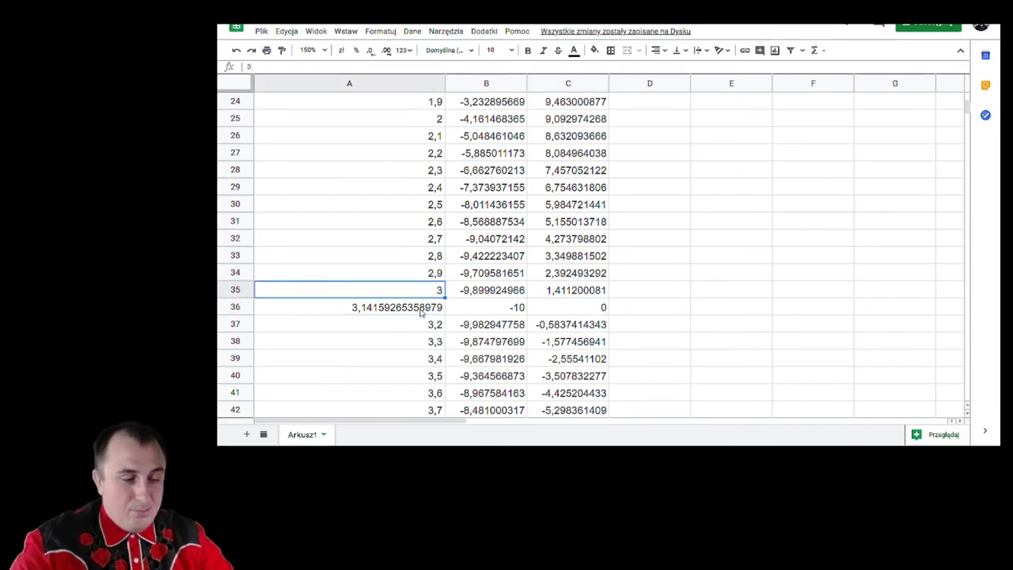
key("Down")
key("Up")
key("Up")
key("Up")
key("Up")
key("Up")
key("Up")
key("Up")
key("Up")
key("Up")
key("Up")
key("Up")
key("Up")
key("Up")
key("Up")
key("Up")
key("Up")
key("Up")
key("Up")
key("Up")
key("Up")
key("Up")
key("Up")
key("Up")
key("Up")
key("Down")
key("Down")
key("Down")
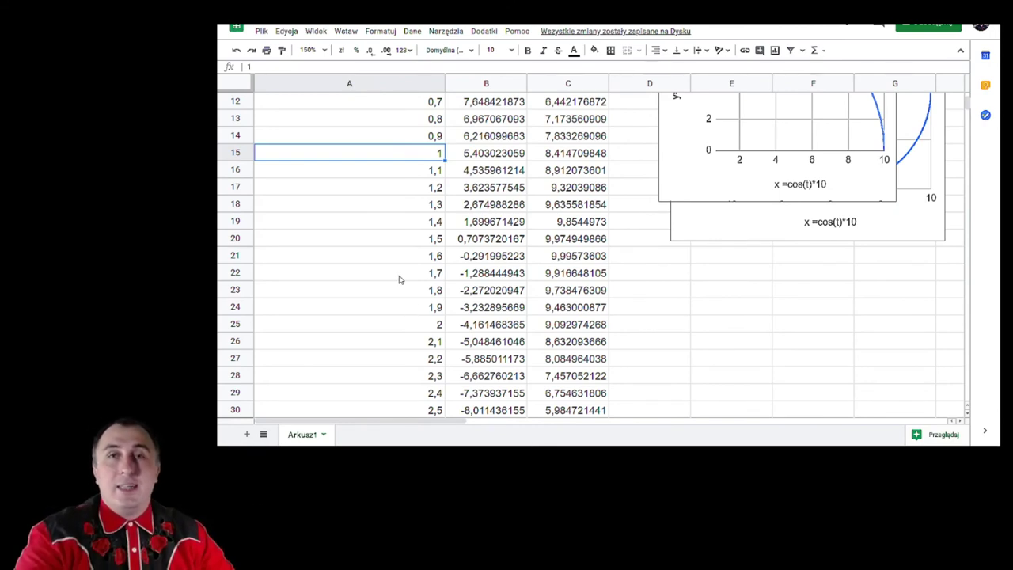
Step: Examine the x value in B20 and the neighbouring t values in A20 and A21
left_click(477, 246)
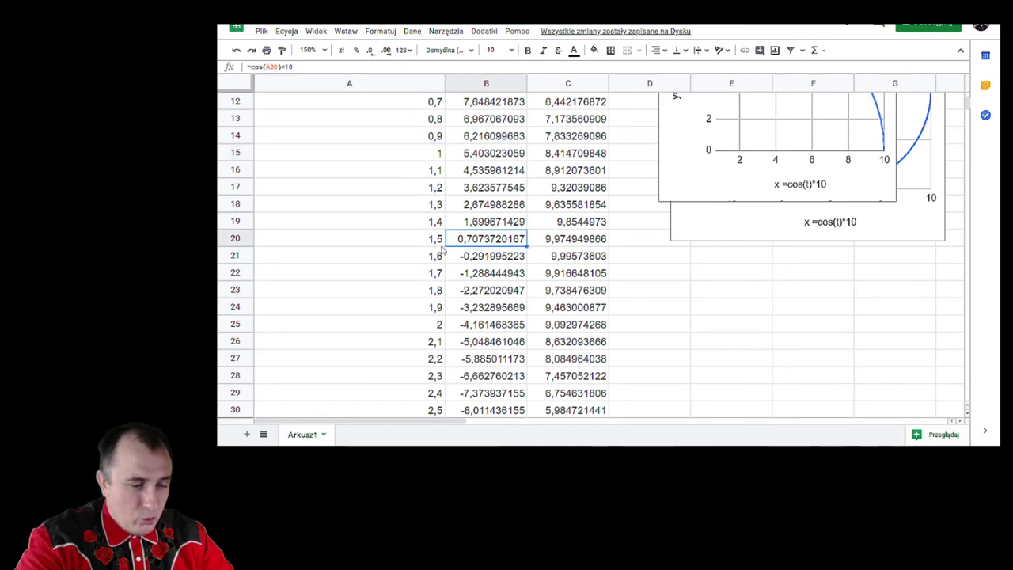
left_click(436, 246)
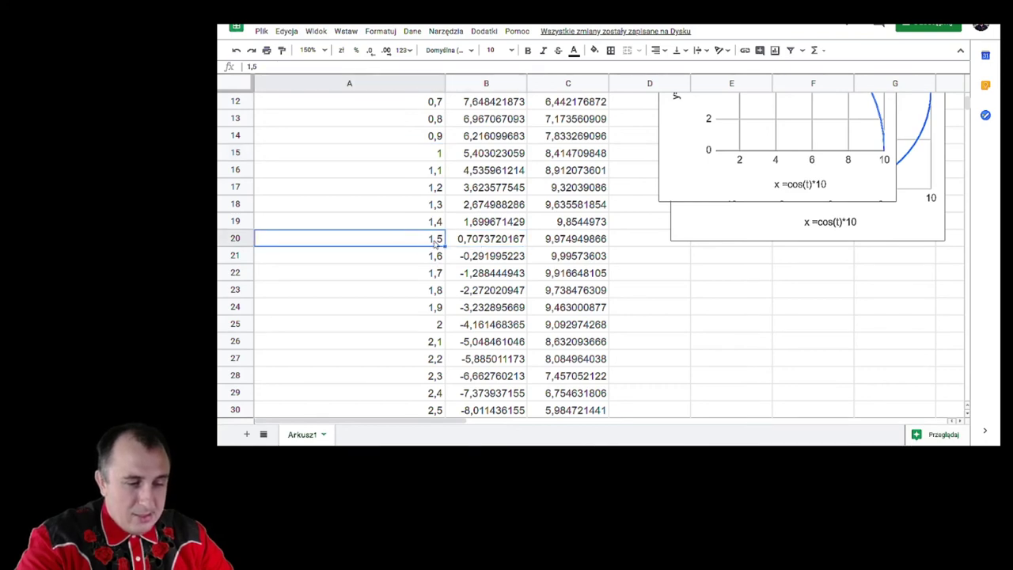
key("Down")
key("Up")
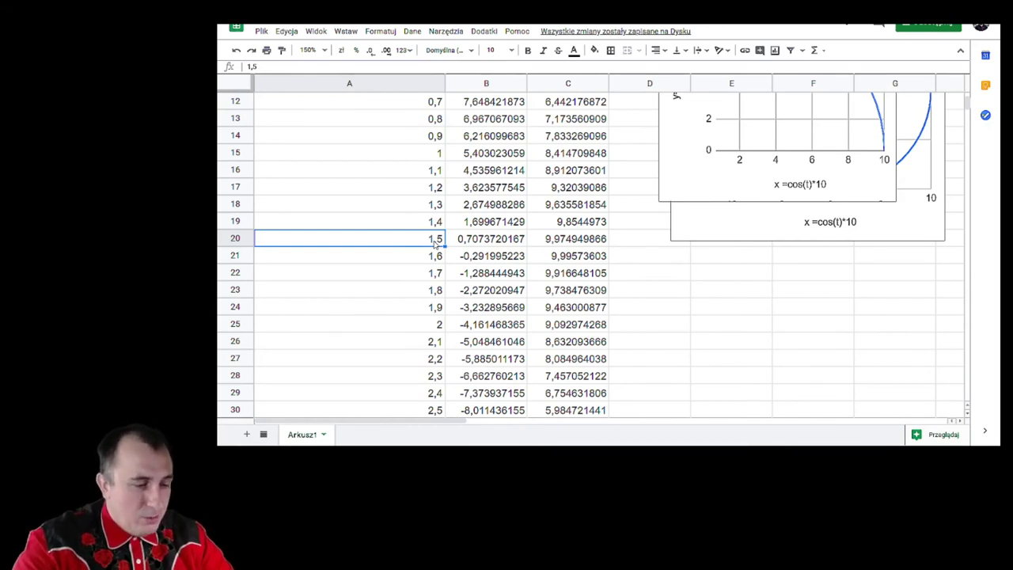
Step: Calculate half of pi in the empty cell E22 with the formula =3,14/2
left_click(710, 267)
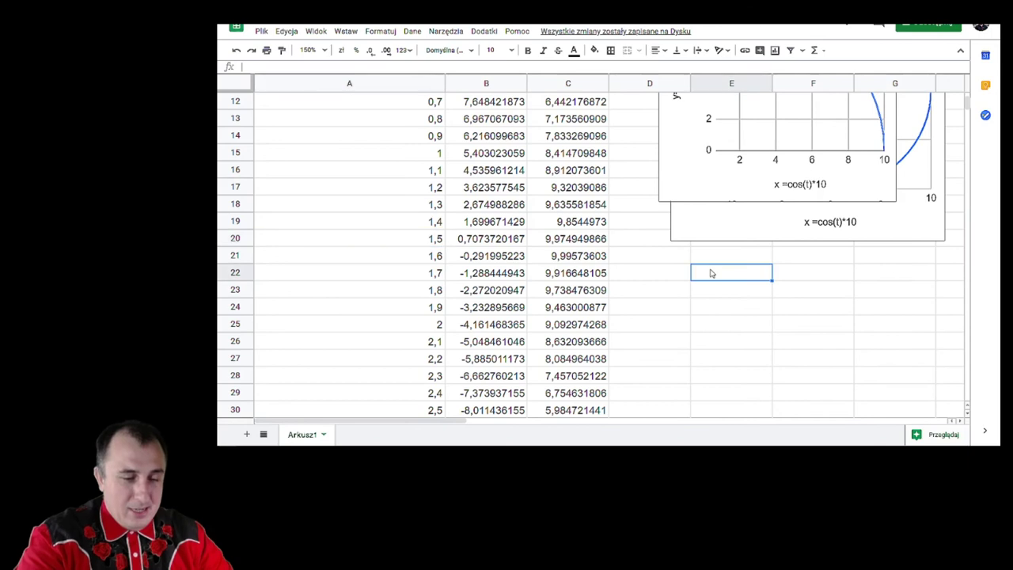
type("3,14")
key("BackSpace")
key("BackSpace")
key("BackSpace")
key("BackSpace")
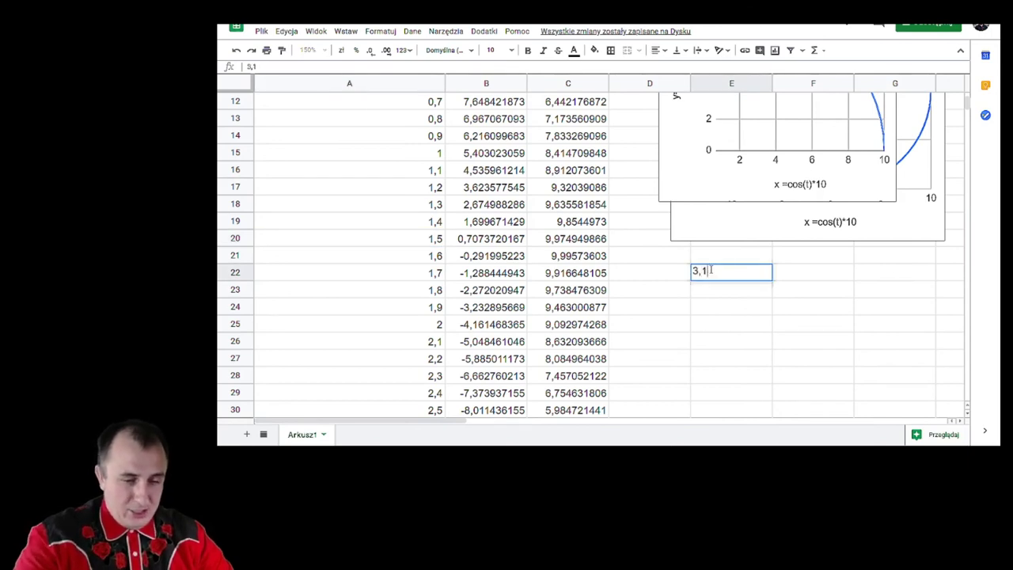
type("=3,14/2")
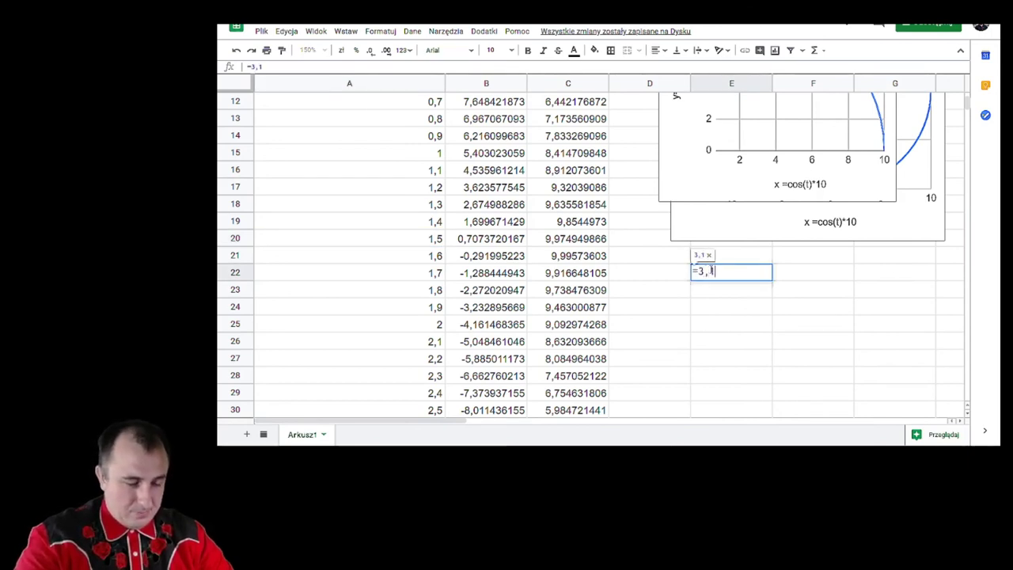
key("Return")
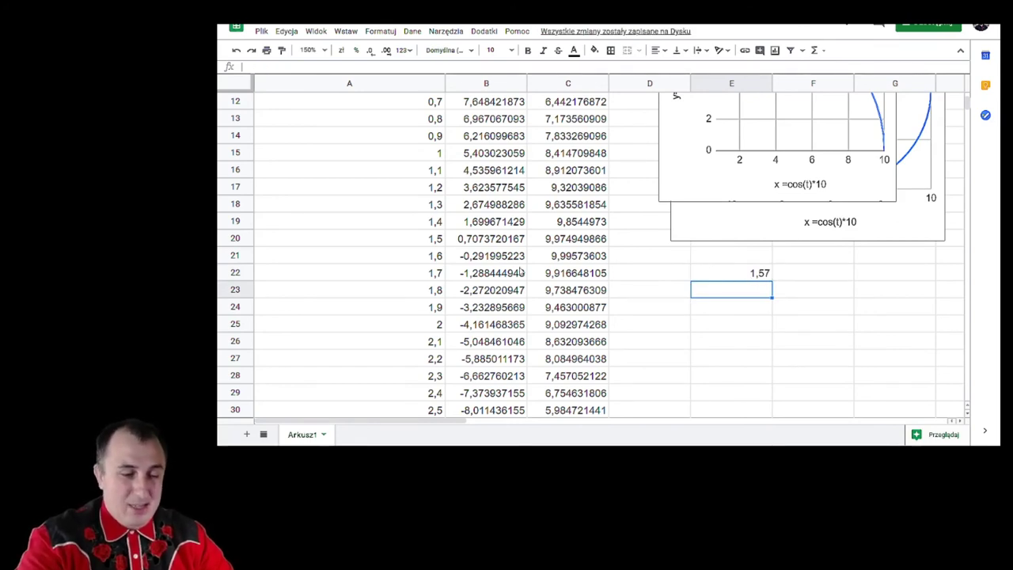
Step: Set the t value in A20 to 1,57 and check the y value in C20
left_click(435, 244)
type("1")
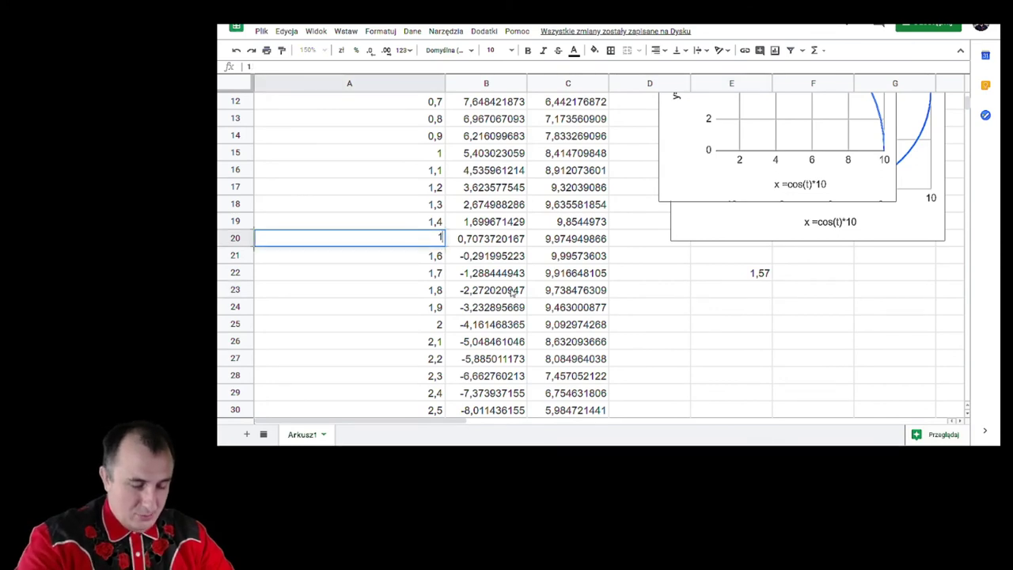
type(",57")
key("Return")
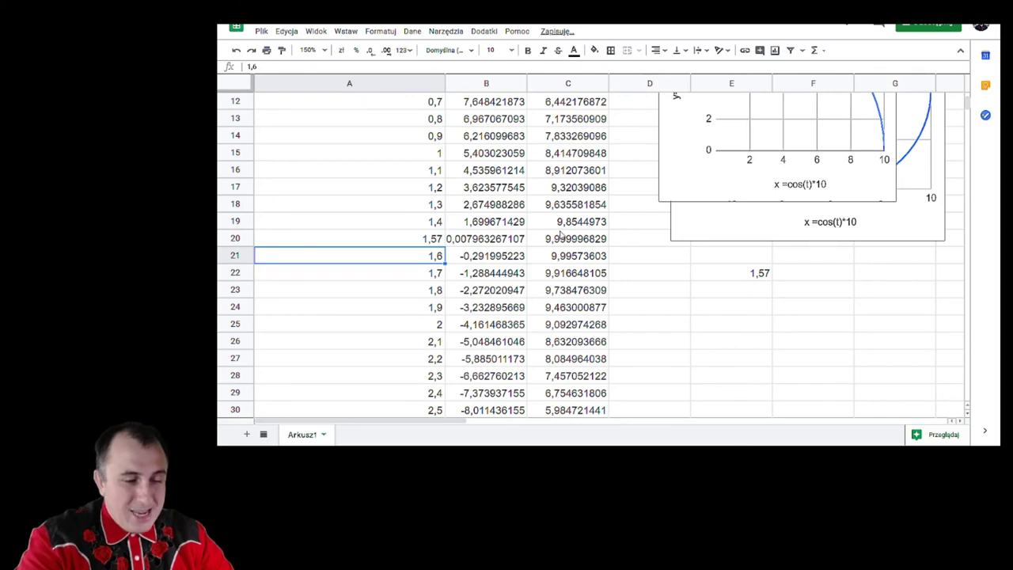
left_click(565, 241)
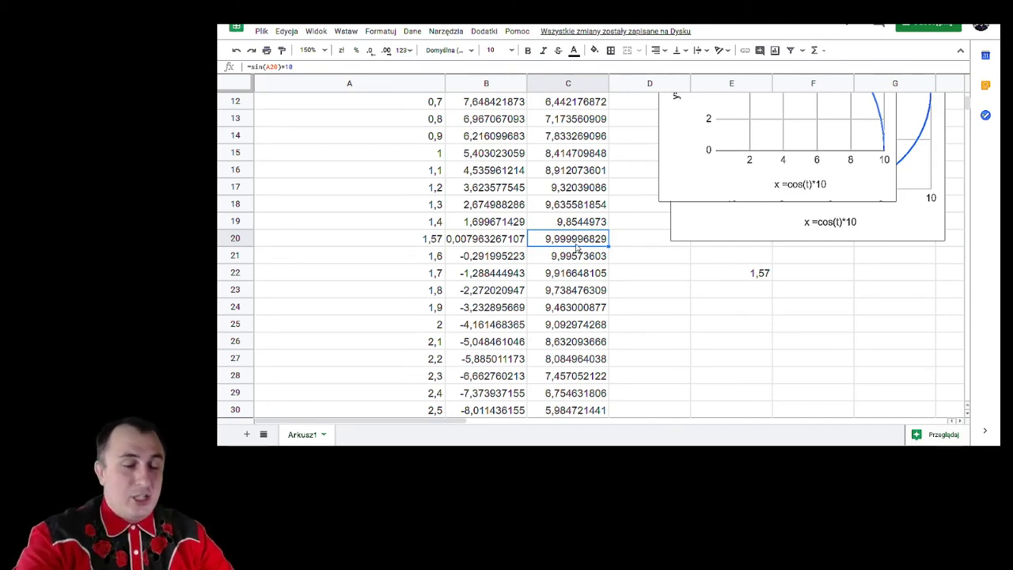
Step: Set the t value in A20 to the formula =pi()/2 and check the x value in B20
left_click(441, 241)
type("=pi(")
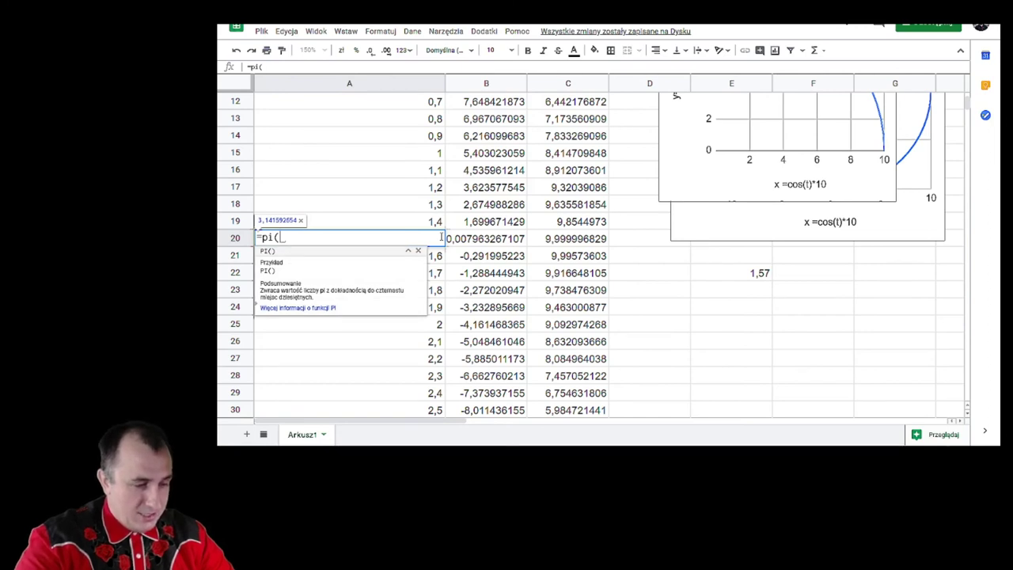
type(")/2")
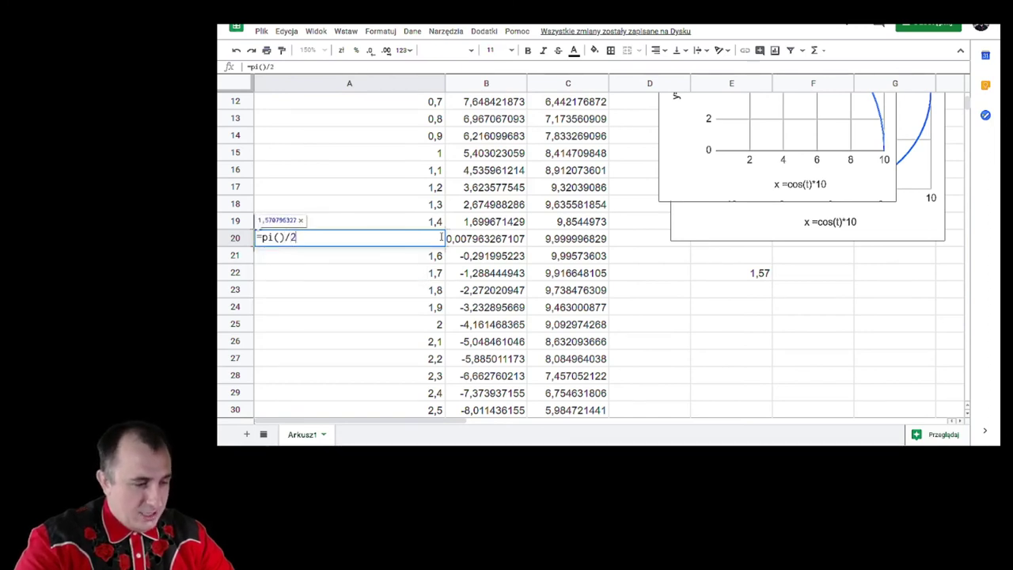
key("Return")
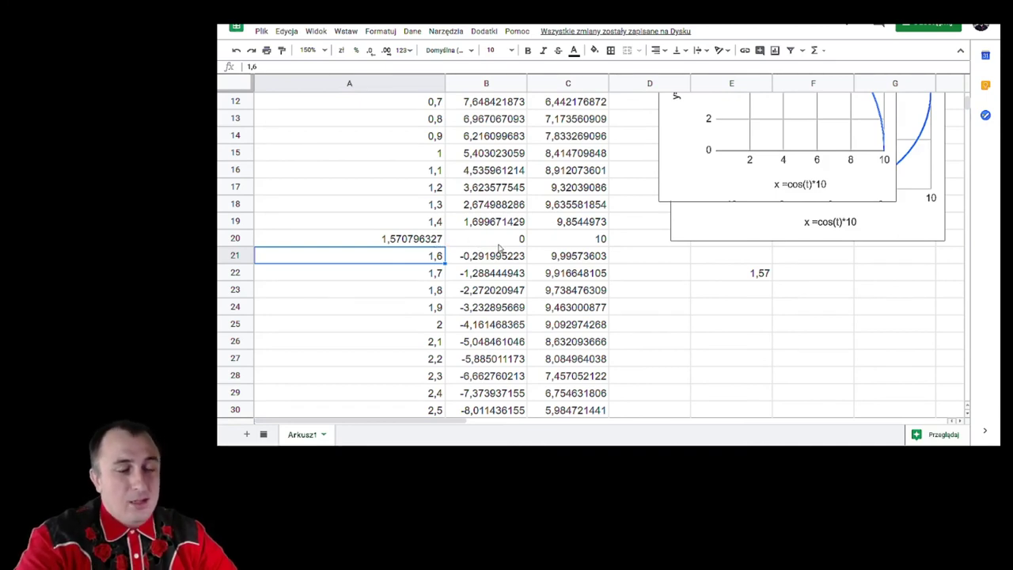
left_click(500, 247)
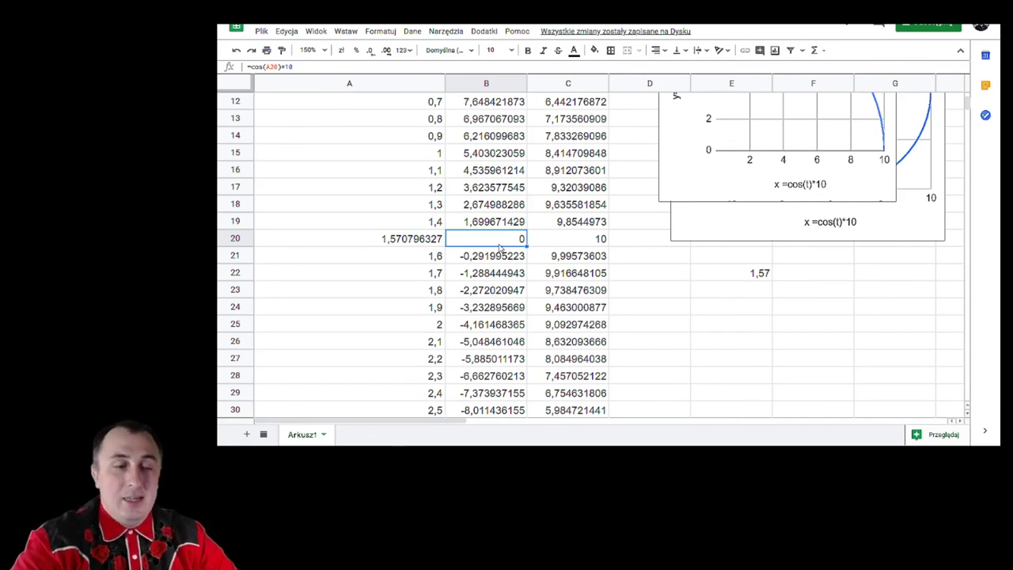
Step: Step through the x values in column B in the rows leading up to t = pi/2
key("Up")
key("Up")
key("Up")
key("Up")
key("Up")
key("Up")
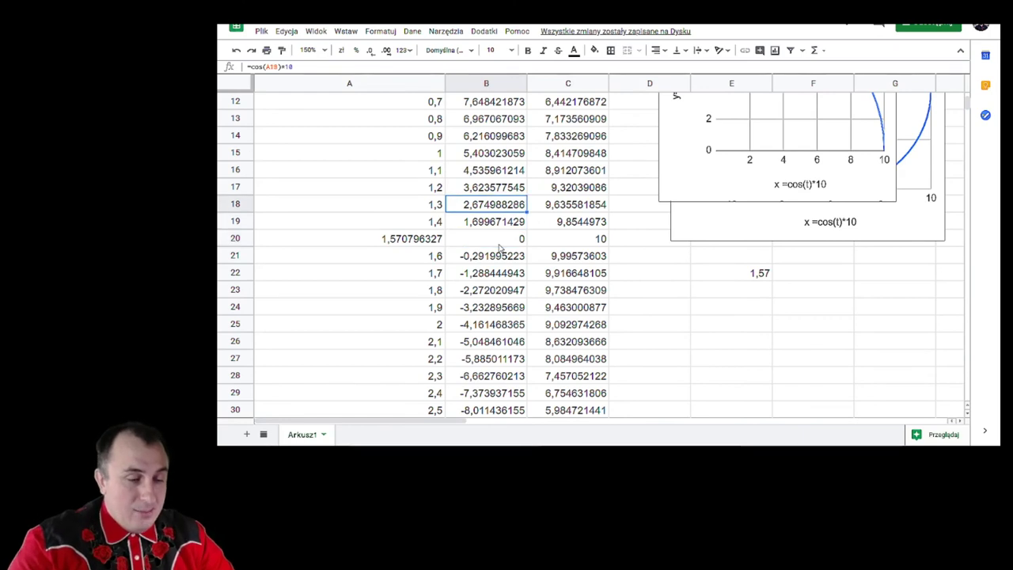
key("Up")
key("Up")
key("Up")
key("Up")
key("Down")
key("Down")
key("Down")
key("Down")
key("Down")
key("Down")
key("Down")
key("Down")
key("Down")
key("Down")
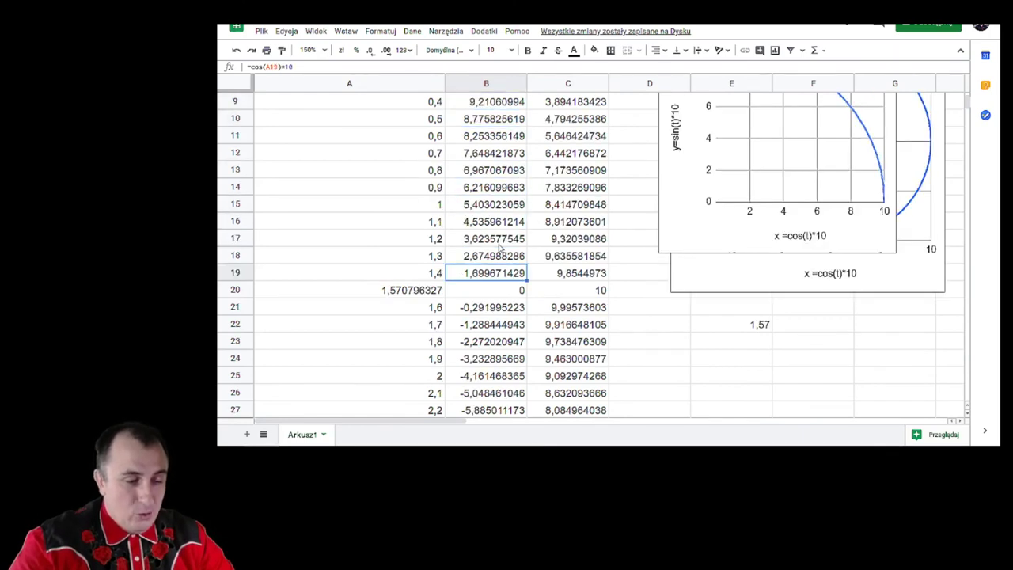
Step: Compare the t value in A19 with the pi/2 value in A20
key("Left")
key("Up")
key("Down")
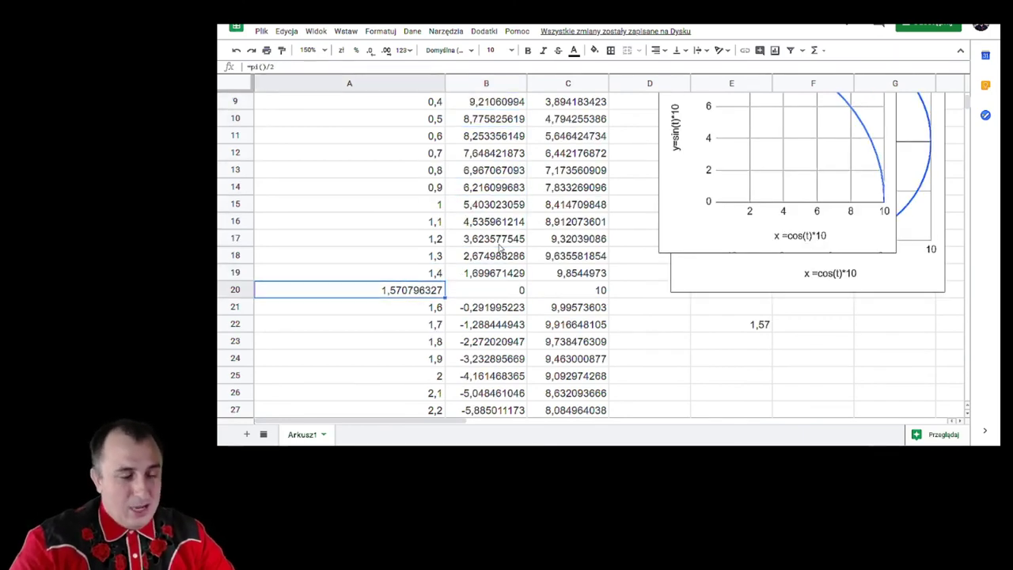
key("Up")
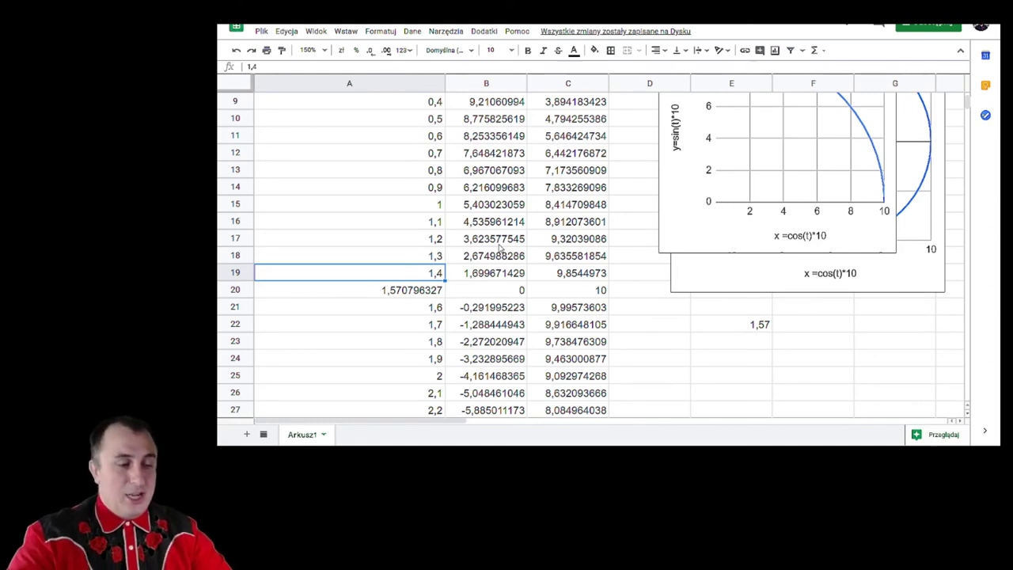
key("Down")
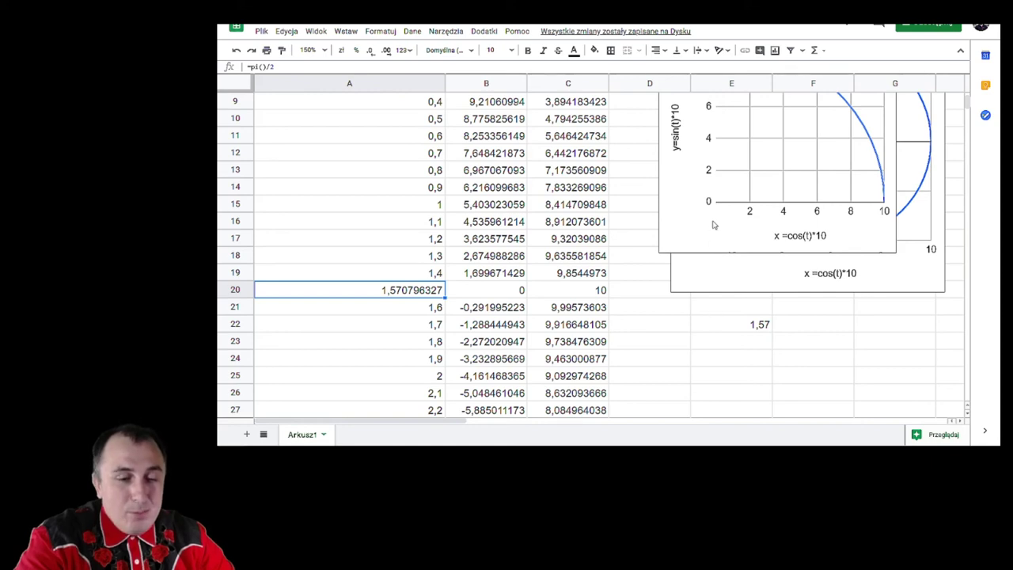
Step: Delete the quarter-arc chart in front of the full circle and compare the table's first rows with row 20
scroll(769, 214, "up", 3)
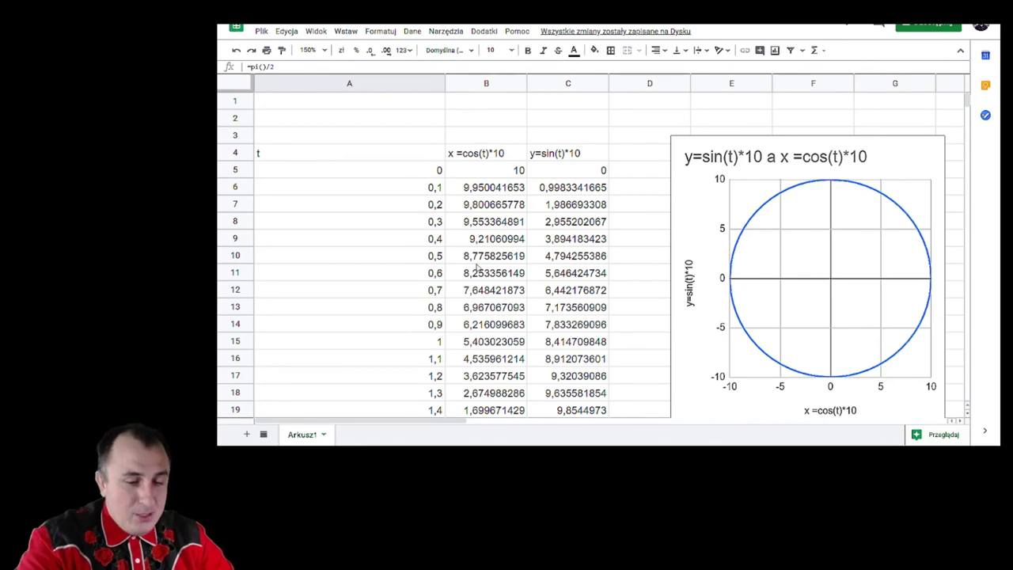
scroll(470, 269, "down", 3)
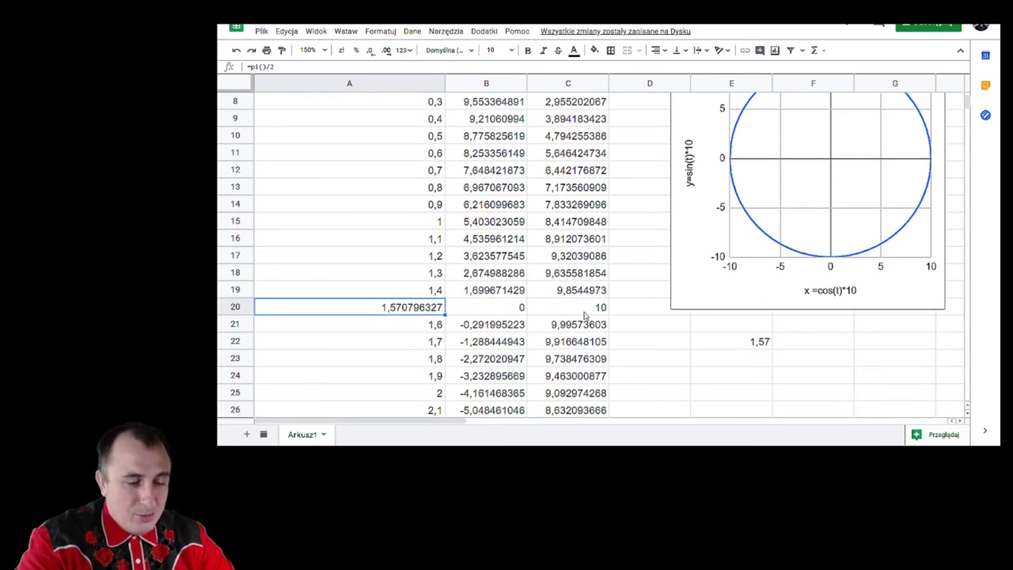
scroll(508, 245, "up", 3)
scroll(506, 246, "down", 2)
scroll(482, 211, "up", 2)
Step: Compare the t values at the quarter-circle points in A5, A20 and A36
left_click(424, 173)
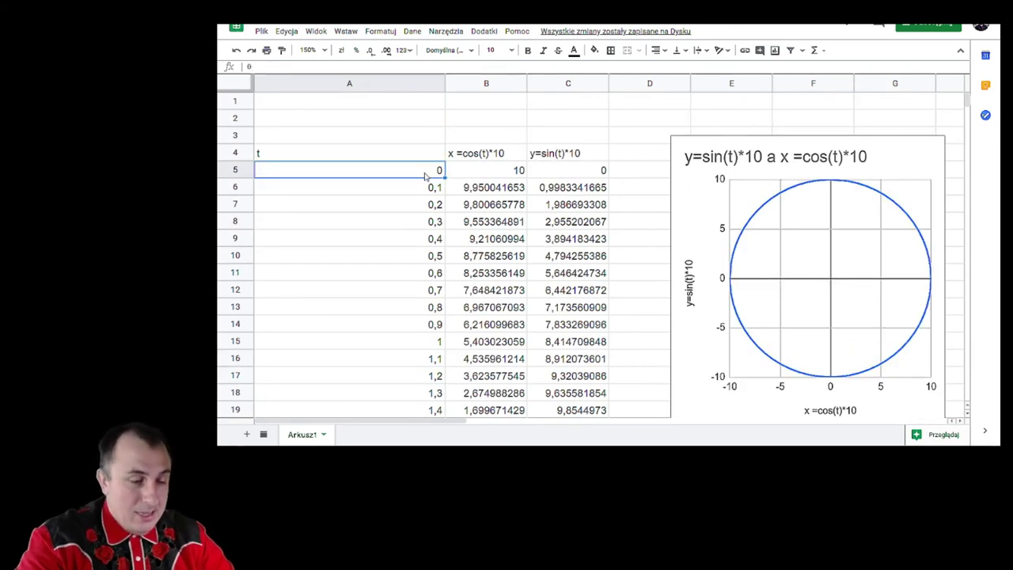
scroll(427, 249, "down", 5)
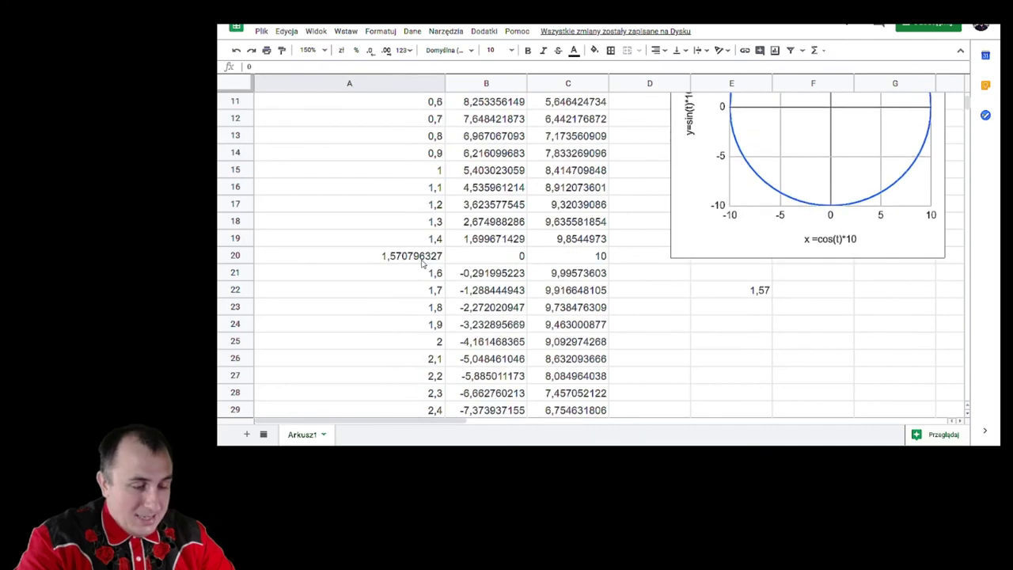
left_click(425, 261)
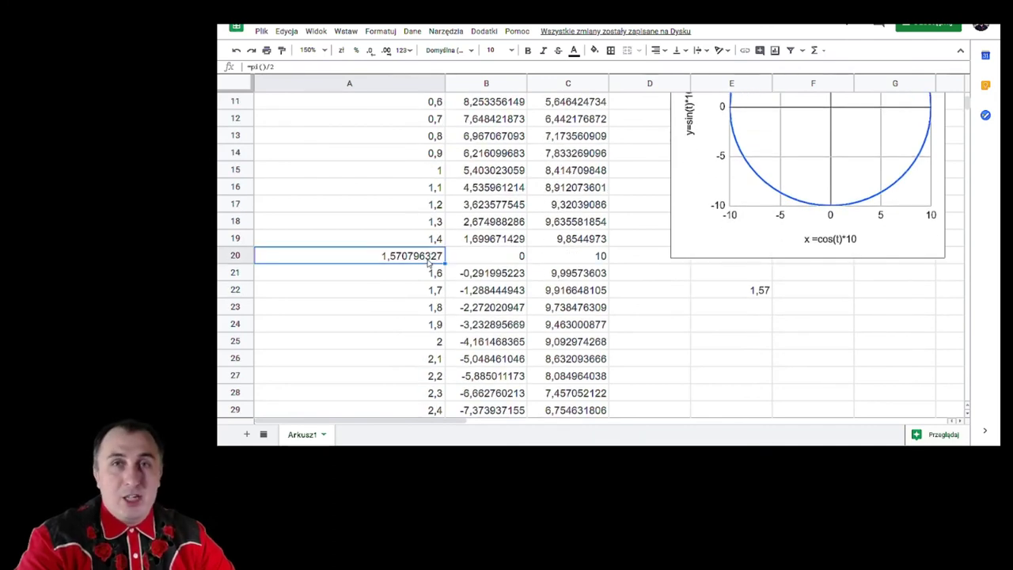
scroll(451, 249, "down", 7)
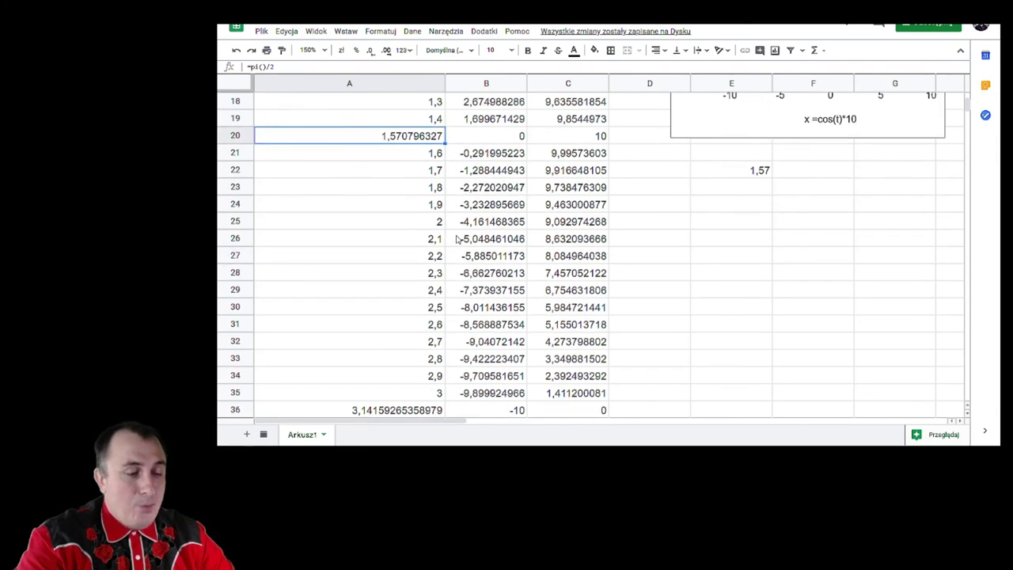
left_click(418, 209)
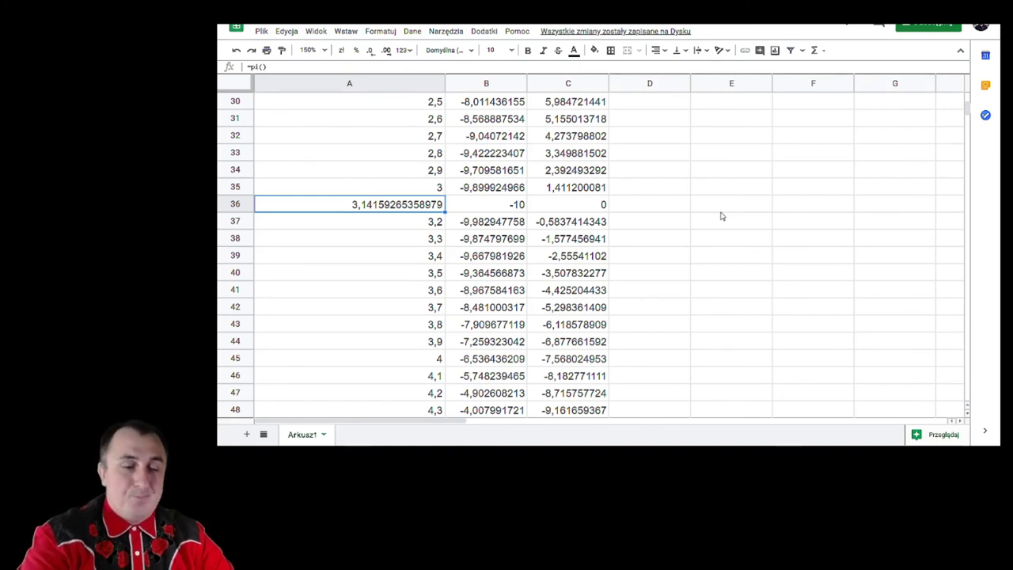
Step: Calculate =3,14+3,14/2 in cell E38
left_click(726, 242)
type("=3,14+3,14/2")
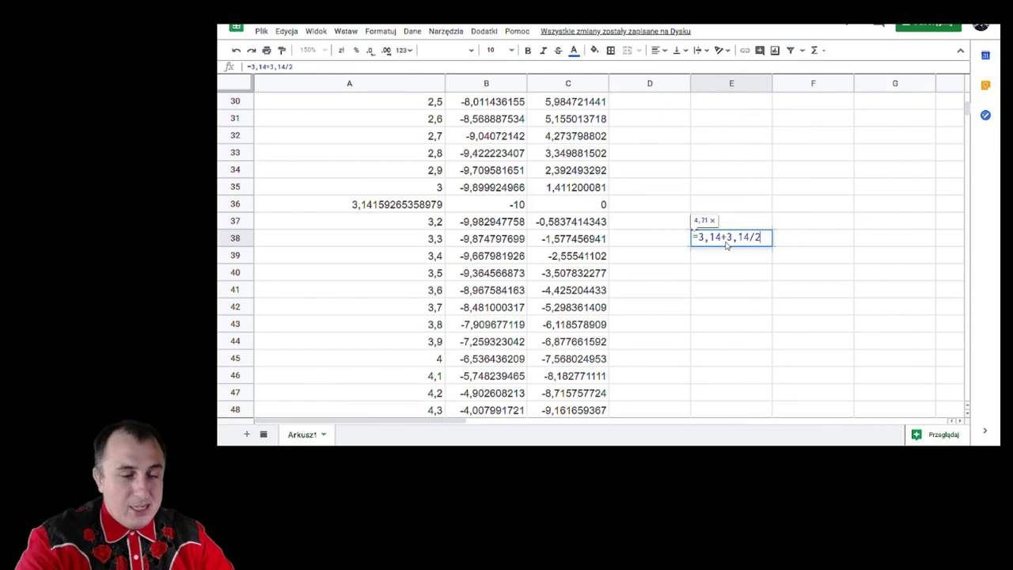
key("Return")
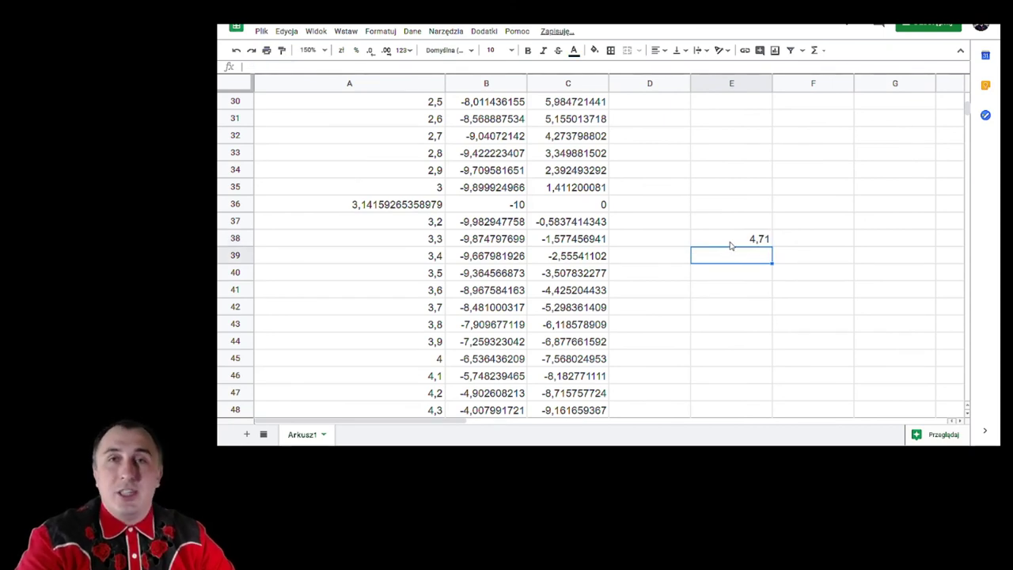
Step: Replace the t value in A52 with the formula =pi()+pi()/2
scroll(443, 316, "down", 3)
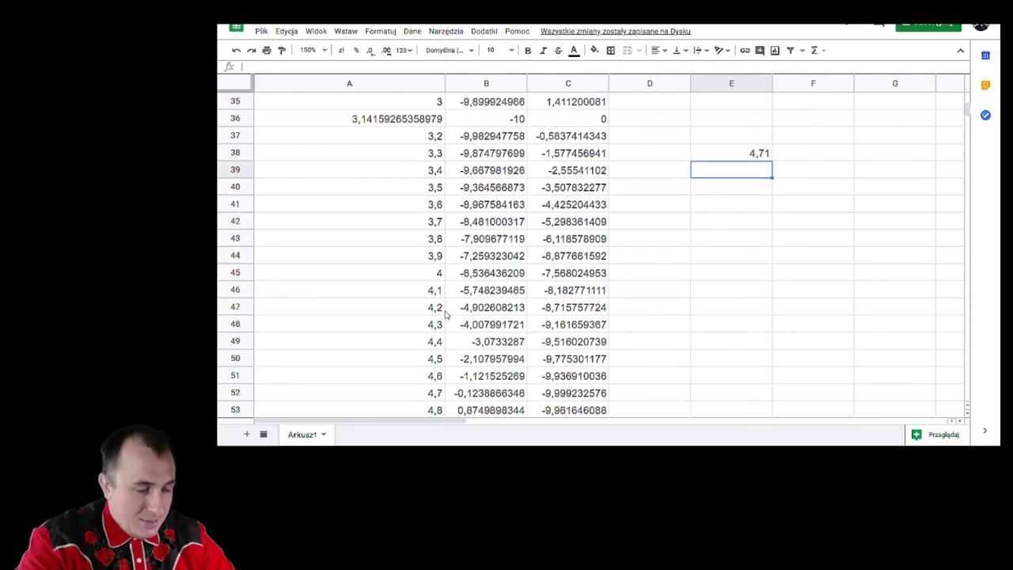
left_click(443, 314)
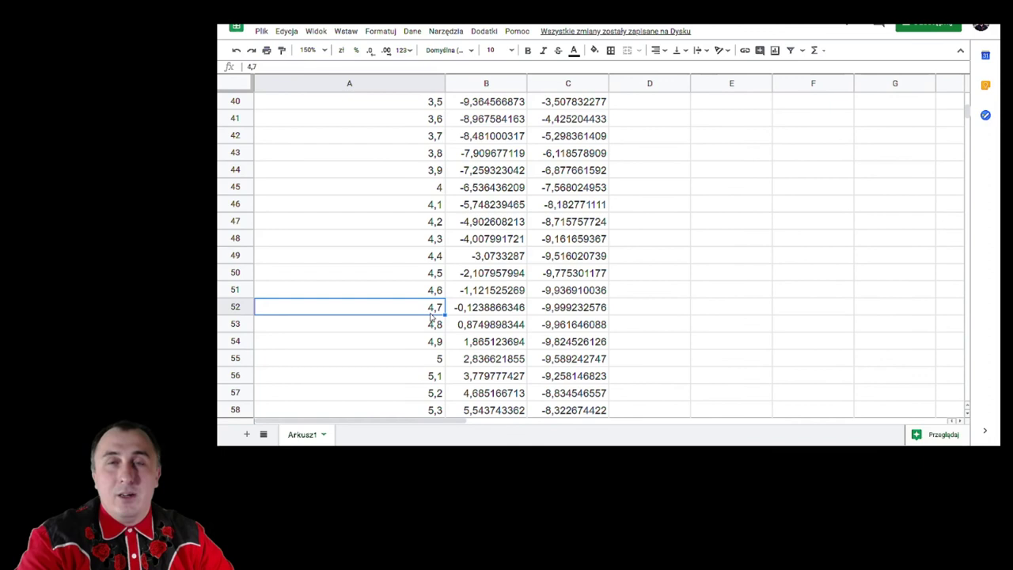
type("=p")
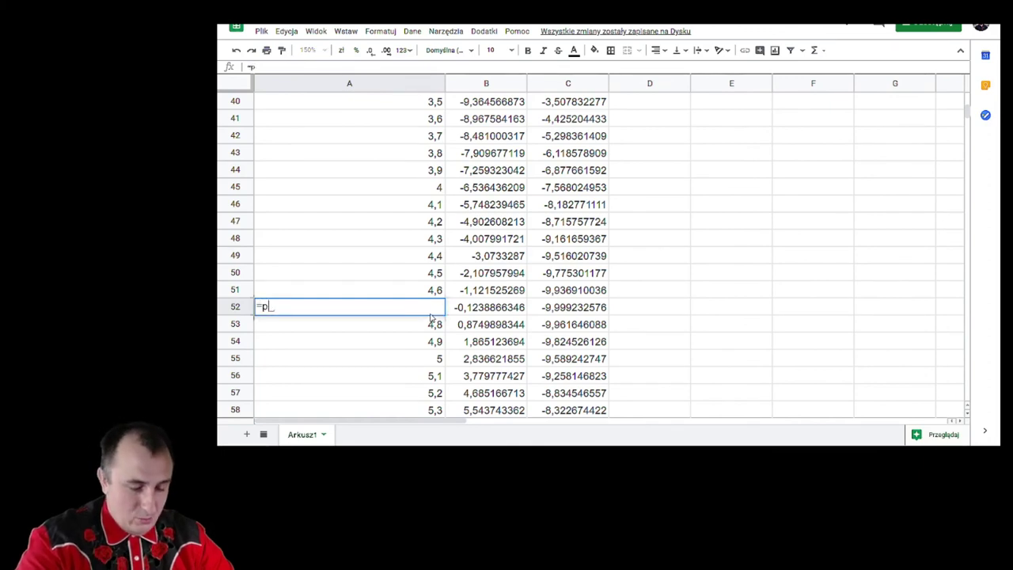
type("i()")
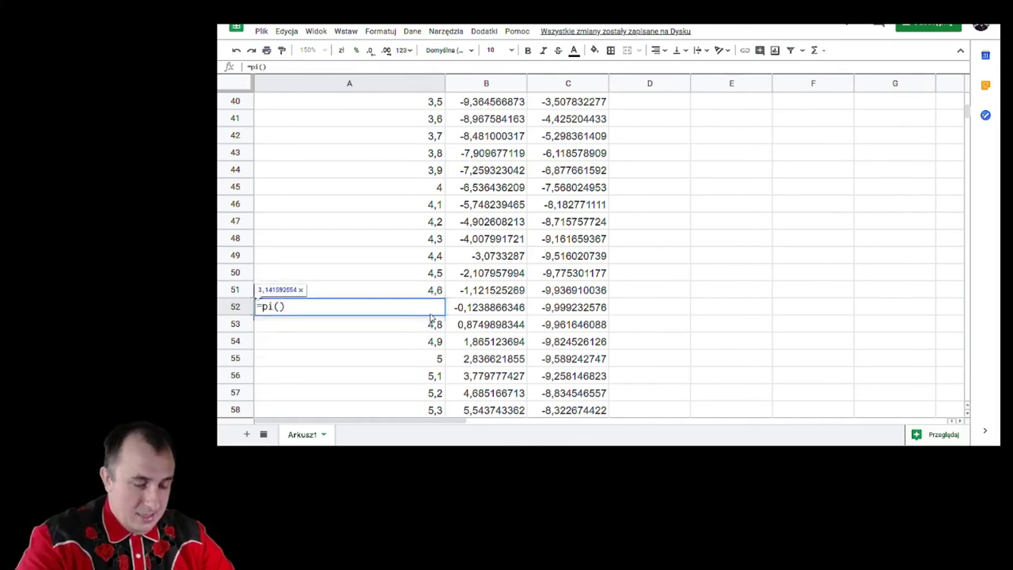
type("+")
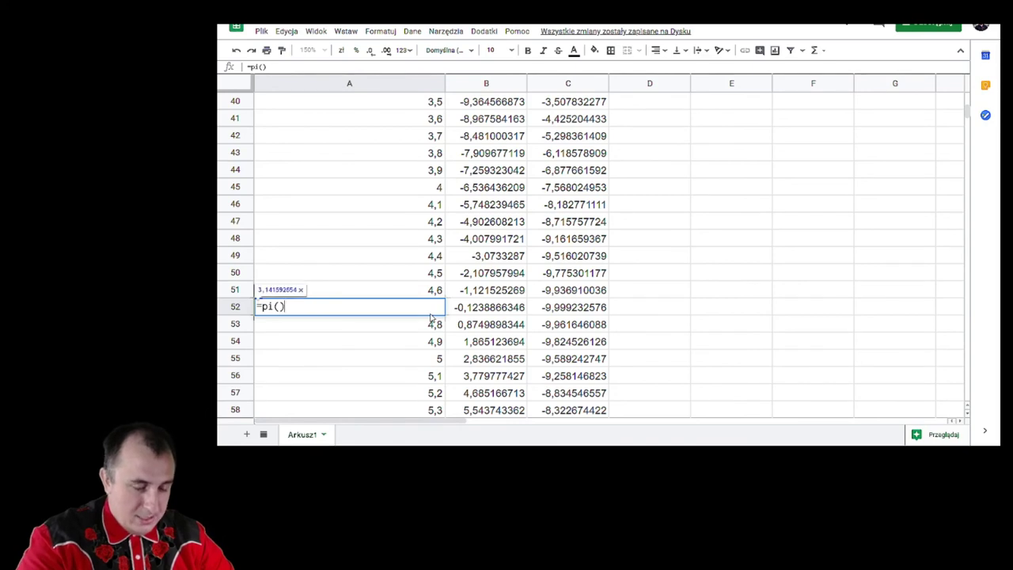
type("pi(")
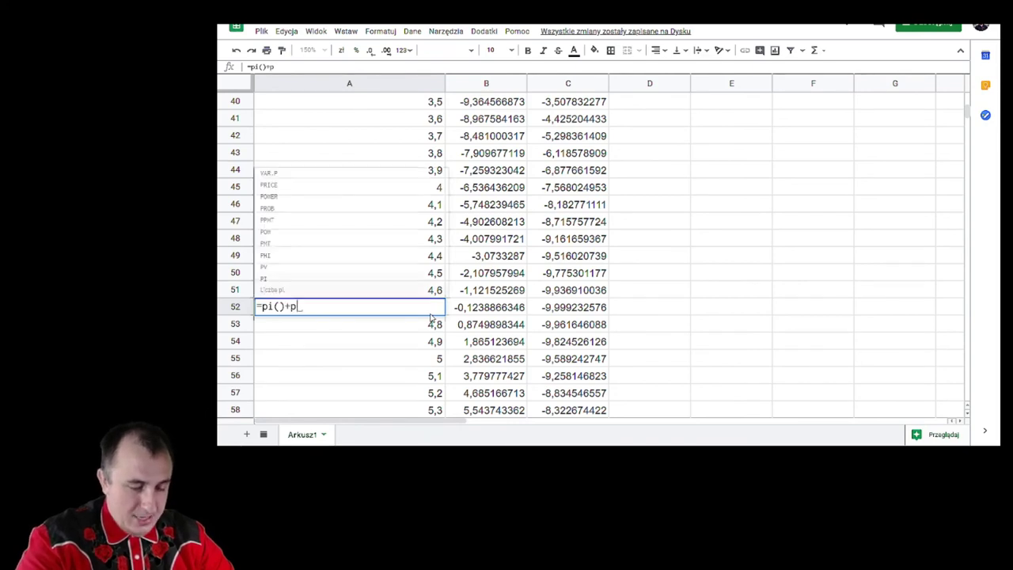
type(")/2")
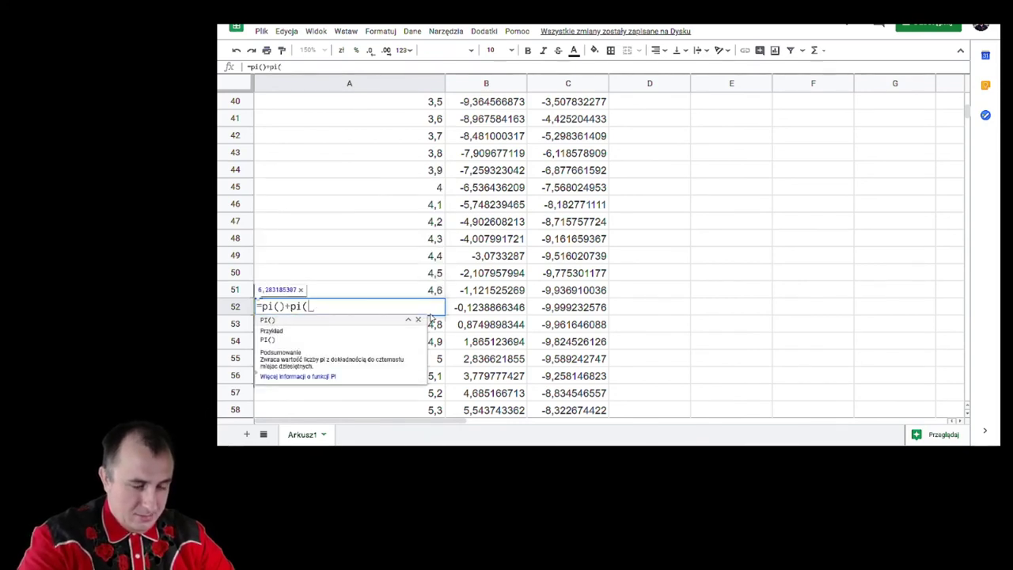
key("Return")
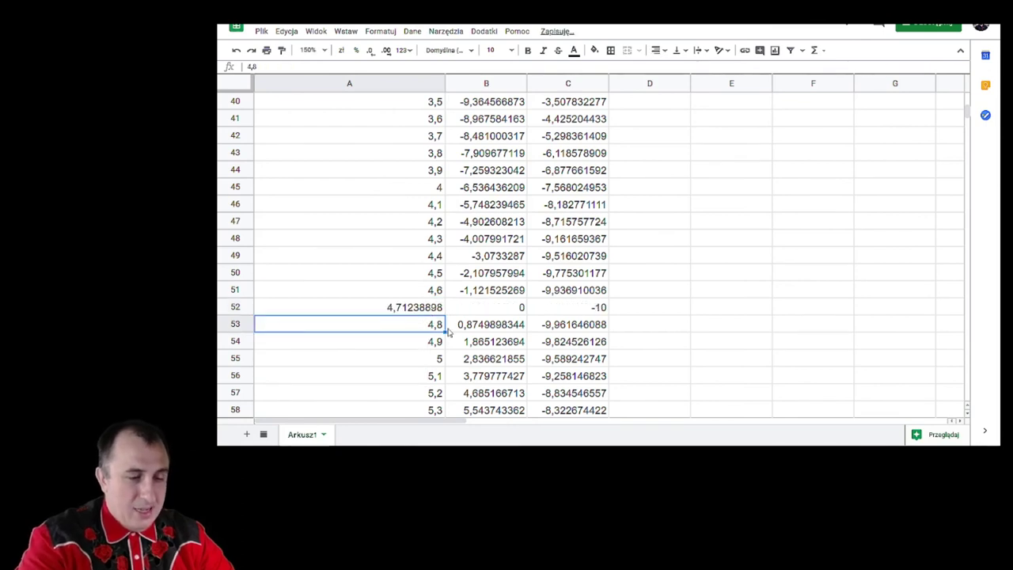
Step: Check the x value in B52 against the lowest point of the circle chart
left_click(484, 312)
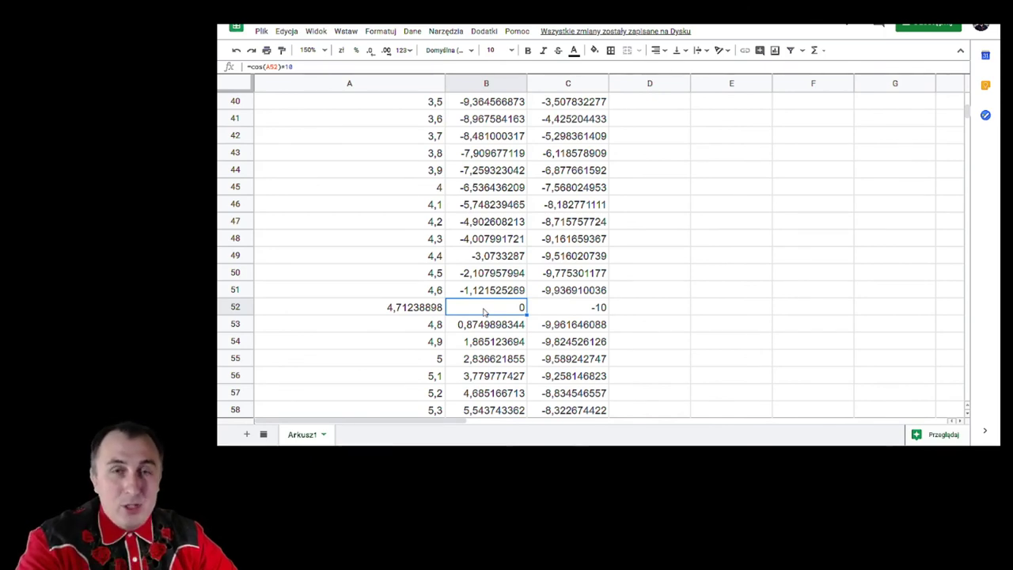
scroll(843, 271, "up", 10)
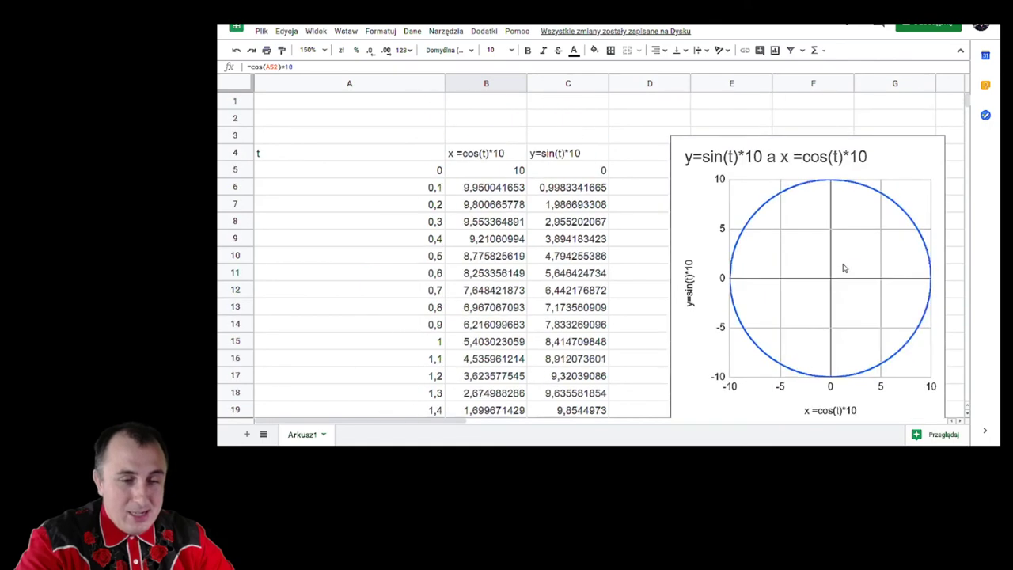
scroll(780, 266, "down", 1)
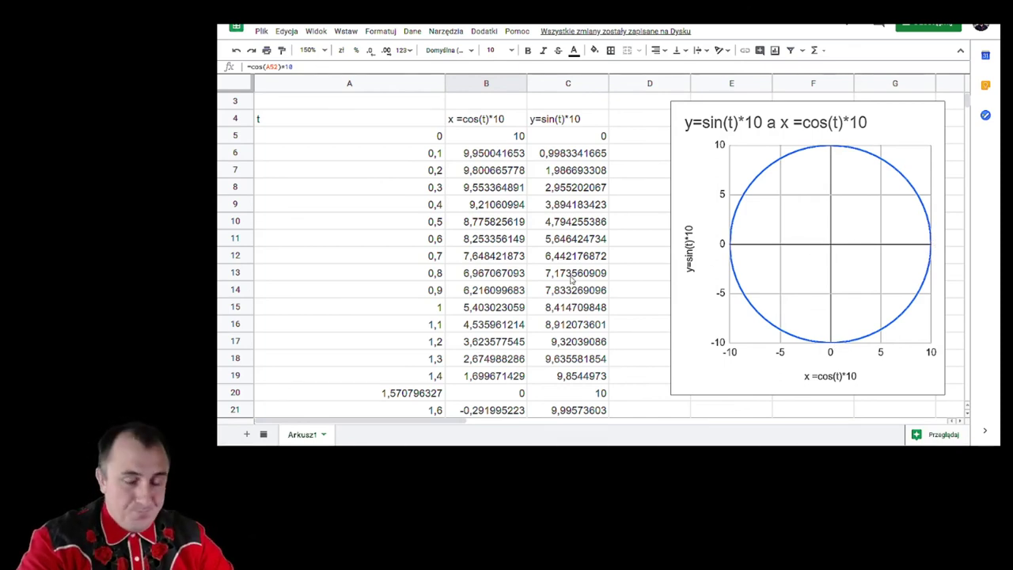
Step: Calculate =2*3,14 in cell E66, beside the end of the table
scroll(572, 277, "down", 15)
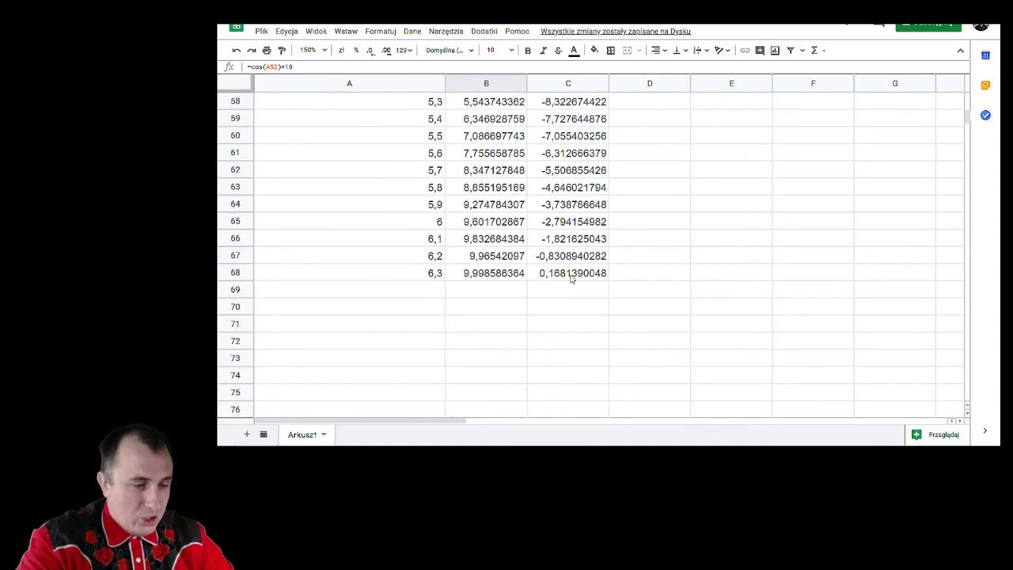
scroll(571, 277, "up", 1)
left_click(740, 261)
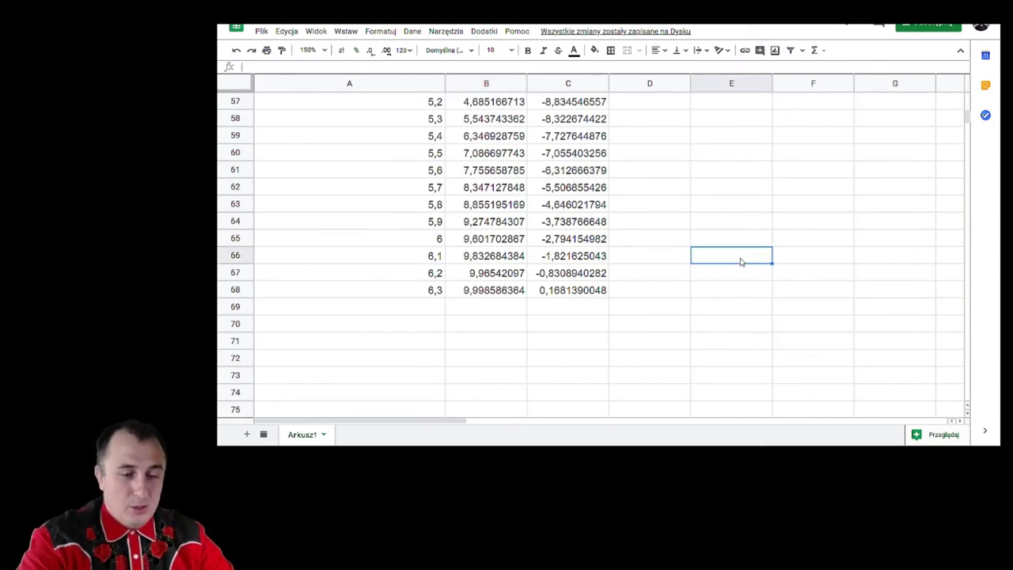
type("=2*3,")
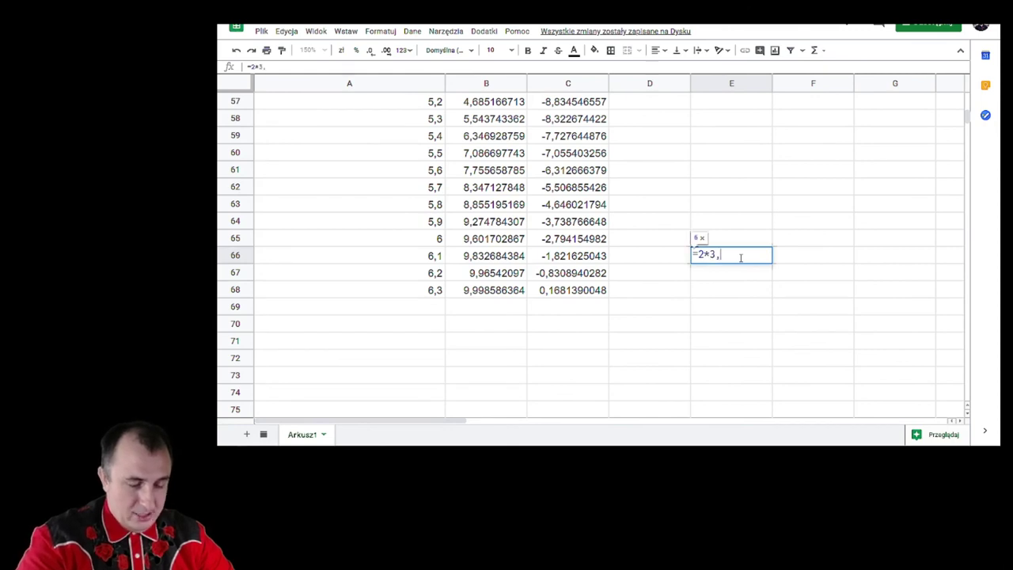
type("14")
key("Return")
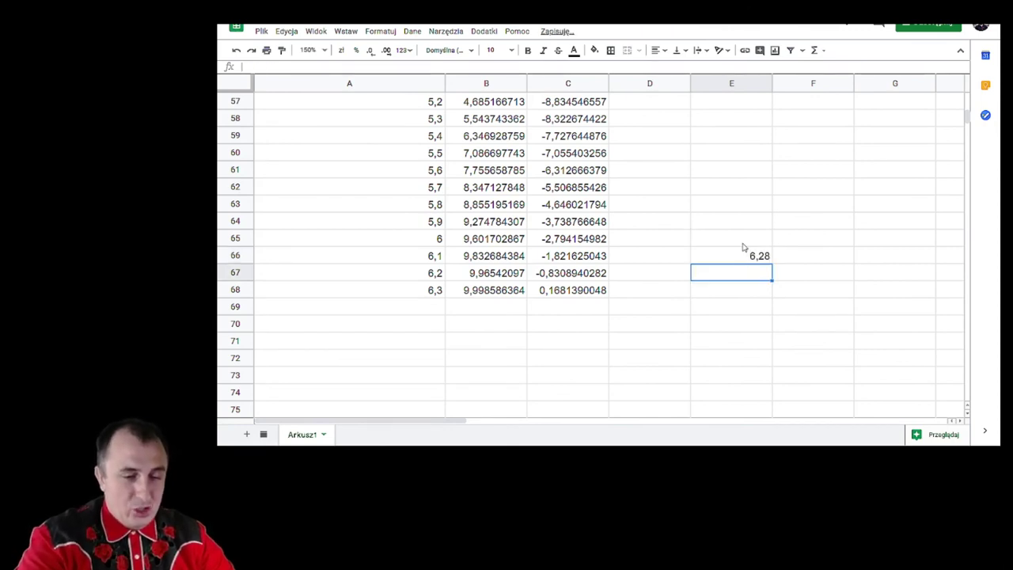
Step: Copy the table's last row A68:C68, clear it, and check how the circle chart closes without it
left_click(440, 292)
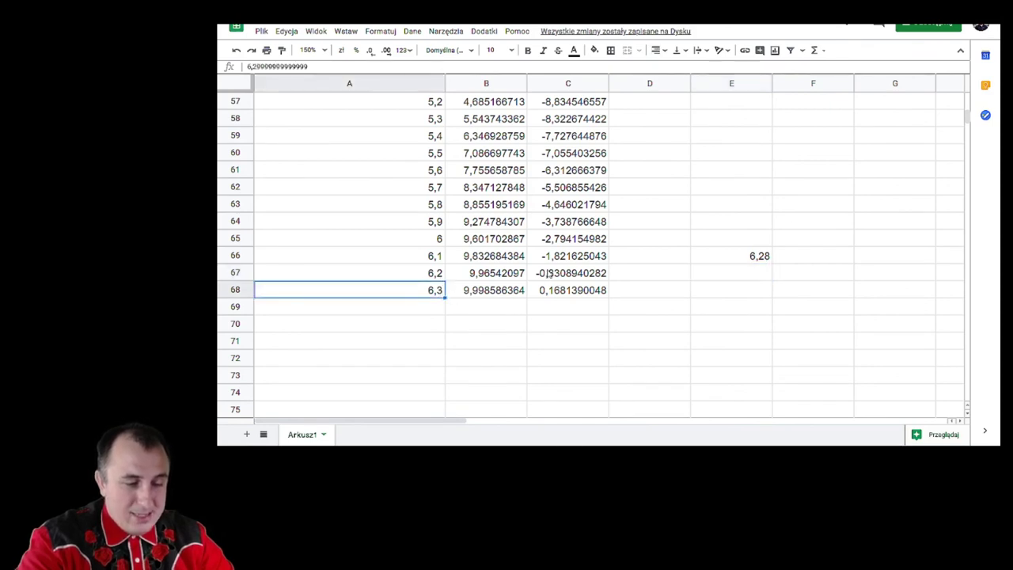
left_click(601, 293, "shift")
key("ctrl+c")
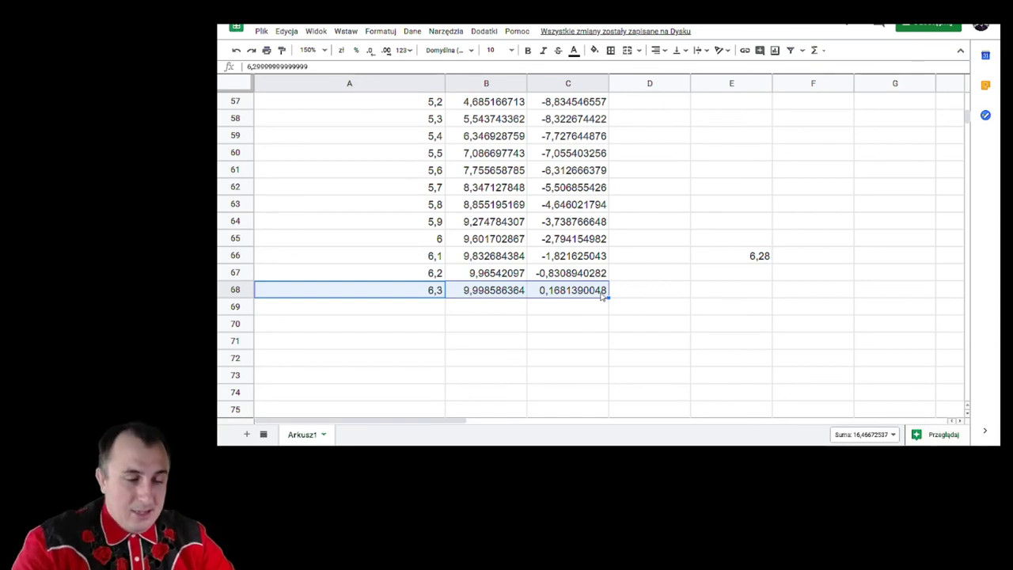
key("Delete")
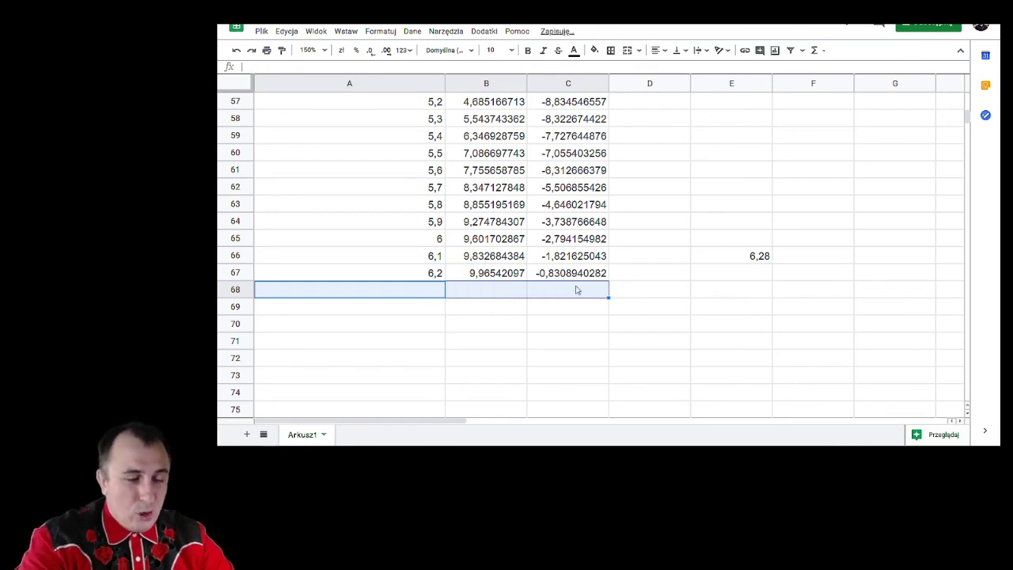
scroll(731, 289, "up", 3)
scroll(731, 290, "up", 15)
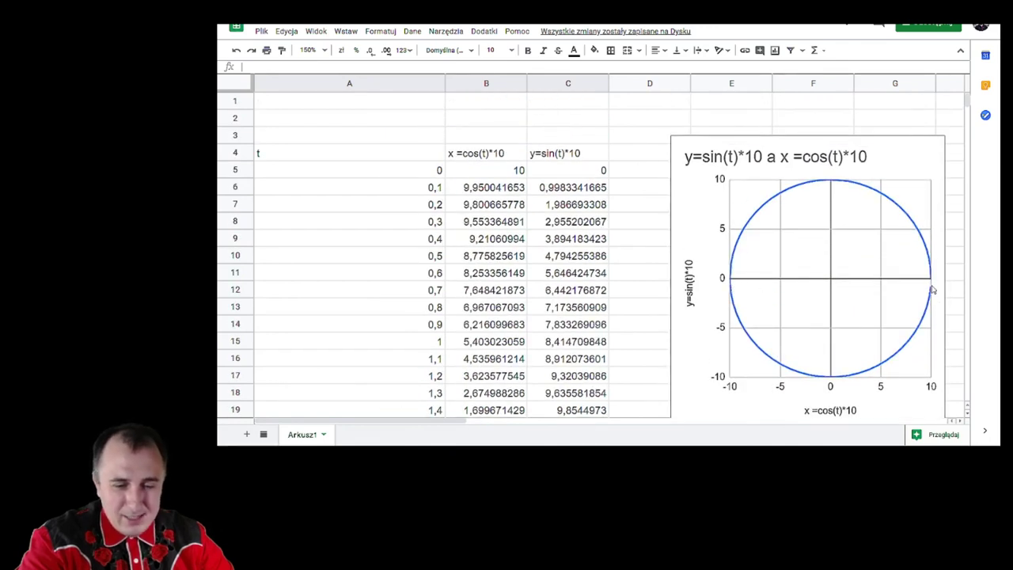
Step: Paste the copied row back into A68:C68 and check the circle chart's closing point
scroll(757, 285, "down", 12)
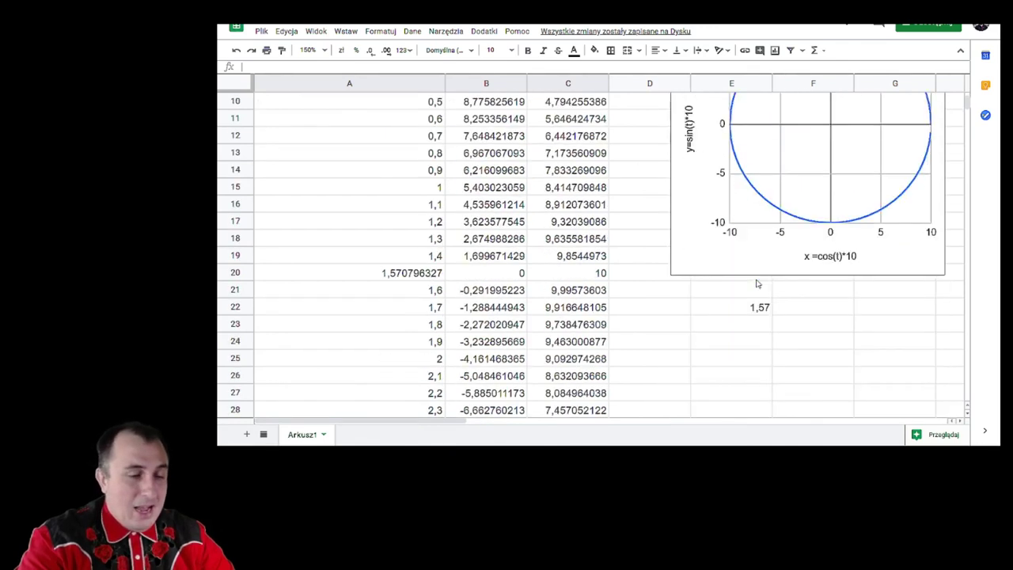
scroll(758, 283, "down", 3)
key("ctrl+v")
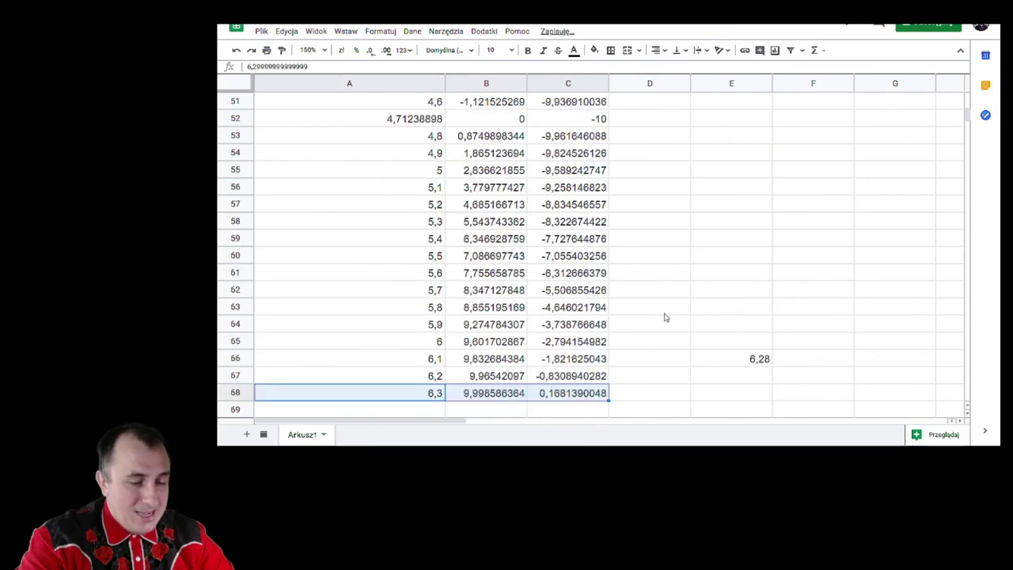
scroll(846, 275, "up", 13)
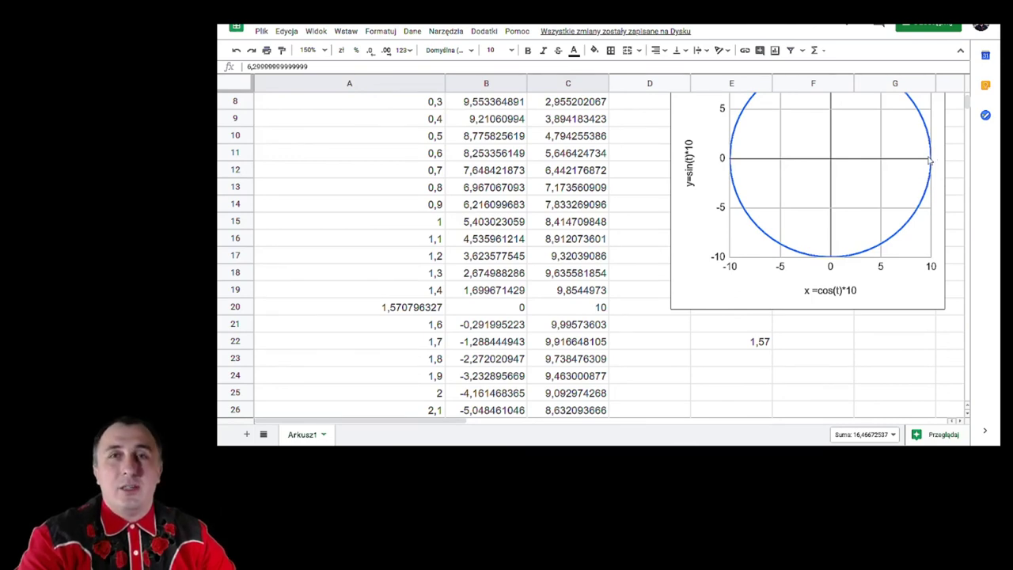
Step: Check the y formula in C68, then replace the t value in A68 with =2*pi()
scroll(835, 237, "down", 14)
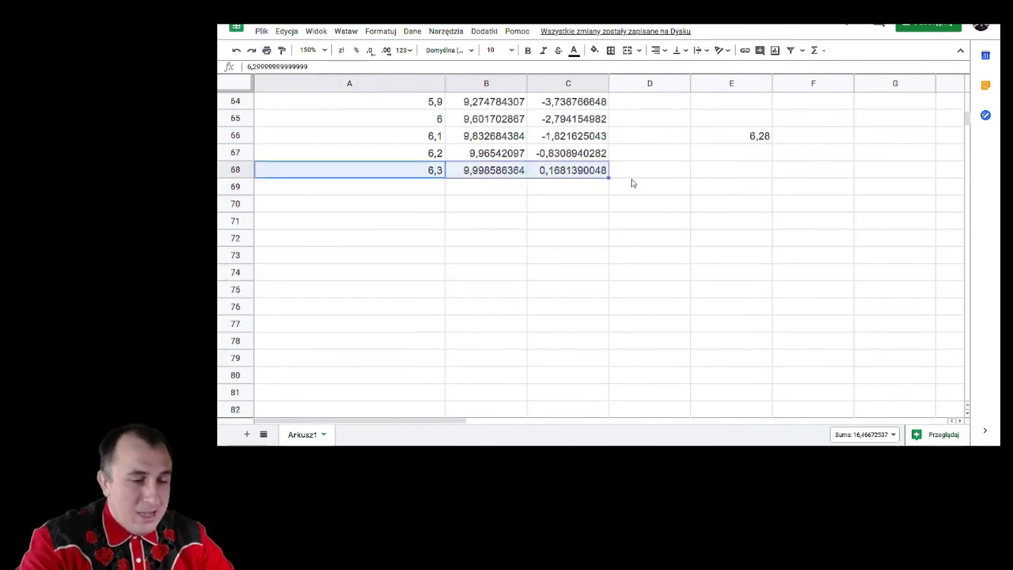
left_click(565, 175)
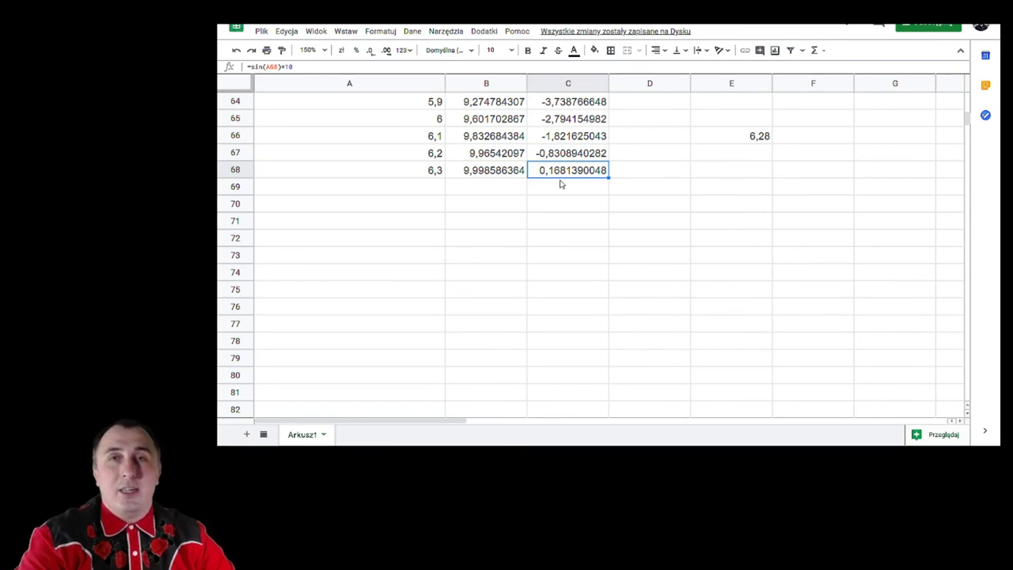
left_click(428, 176)
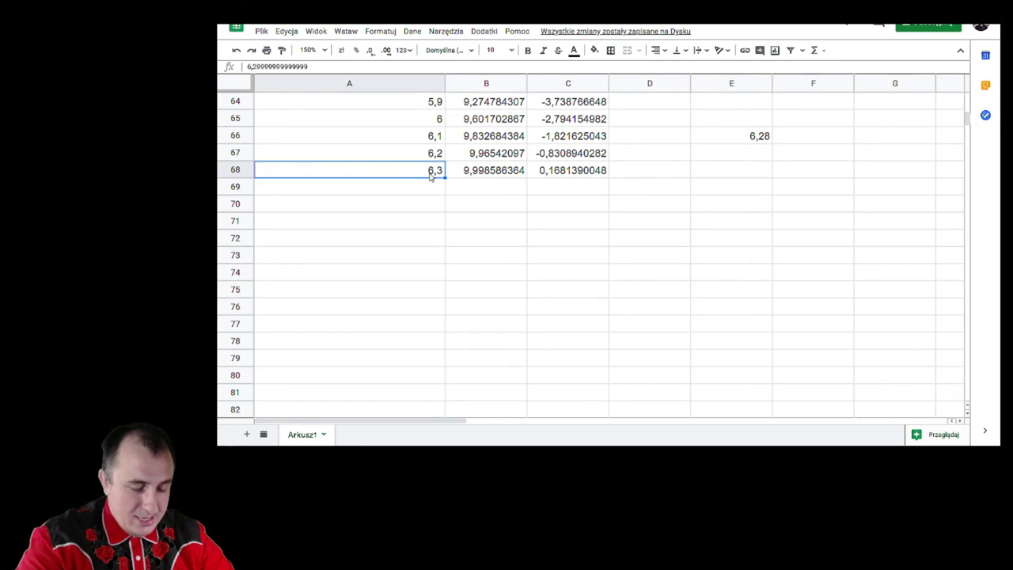
key("BackSpace")
type("=p")
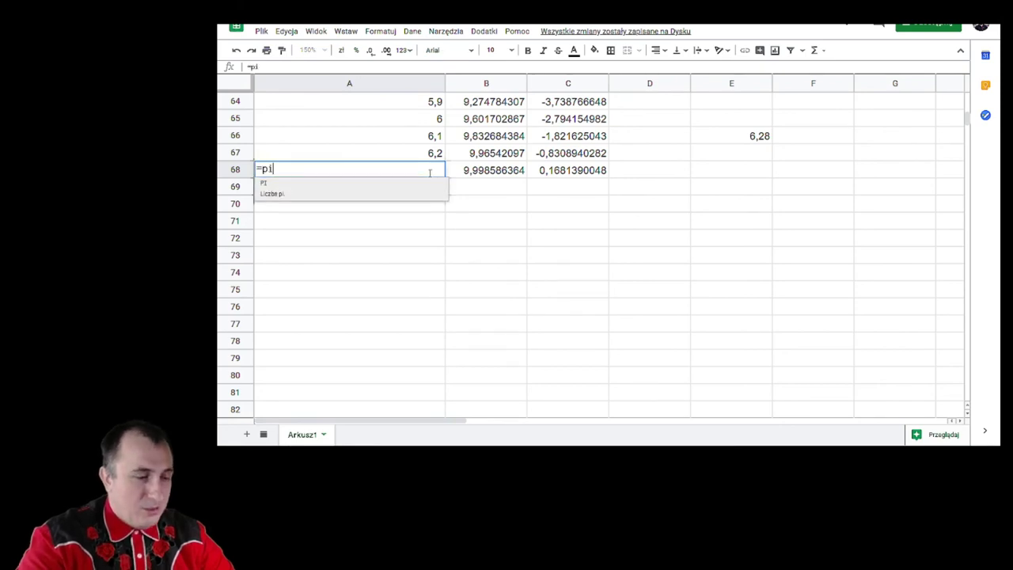
key("BackSpace")
type("2*pi()")
key("Return")
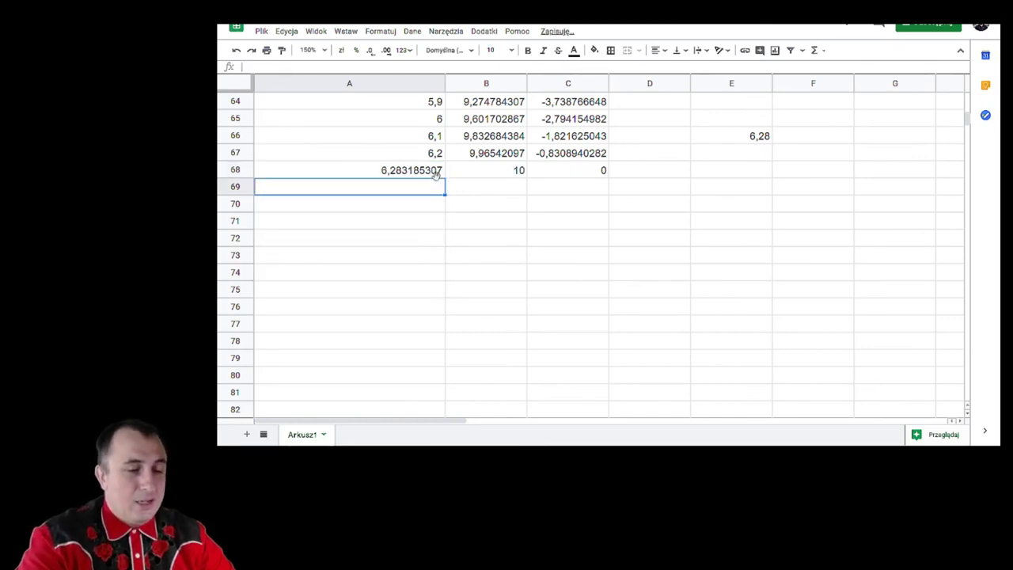
Step: Compare the x and y values in row 68 with the starting values in row 5 and the x formula header
left_click(516, 179)
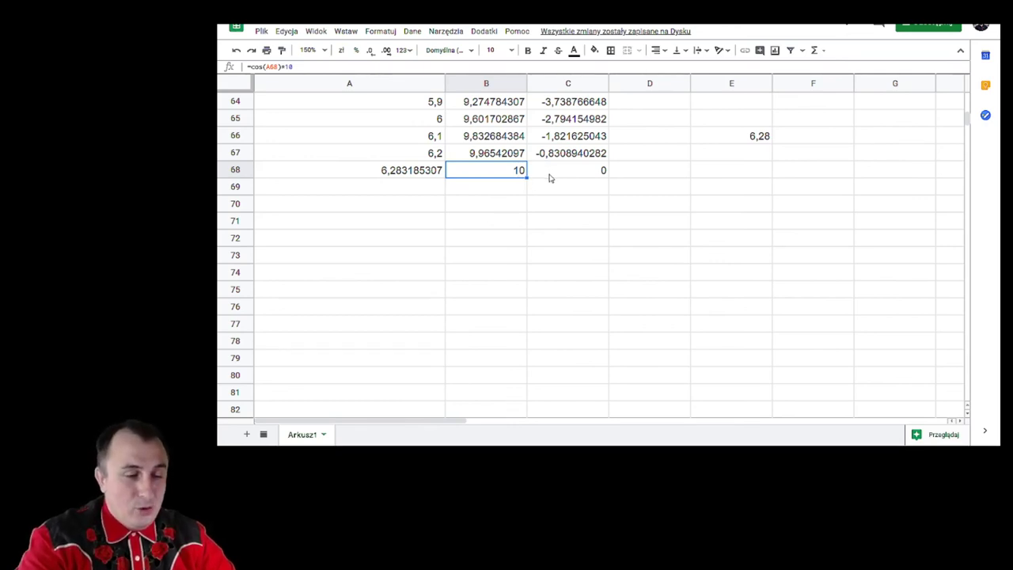
left_click(531, 180, "shift")
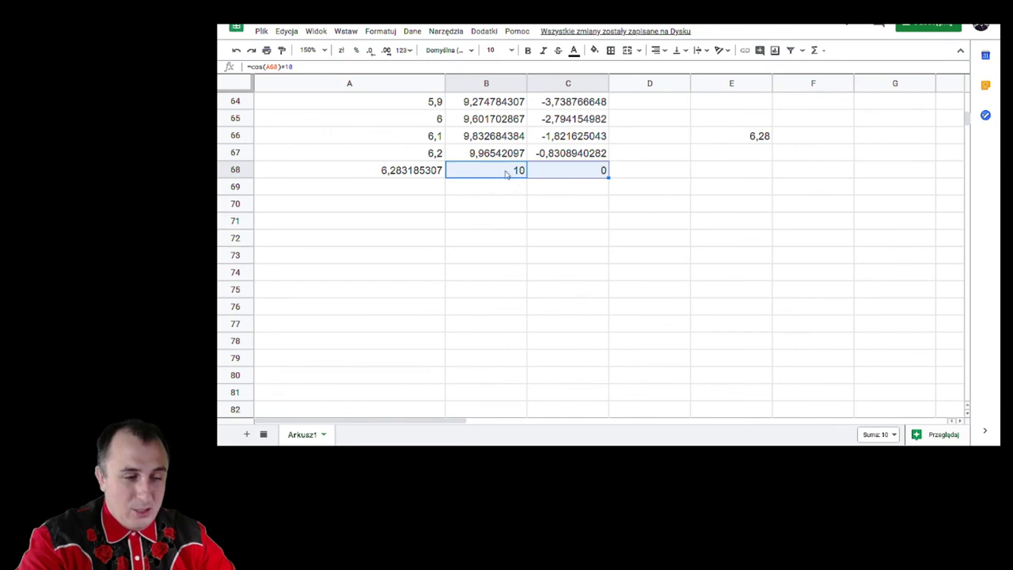
scroll(589, 181, "up", 20)
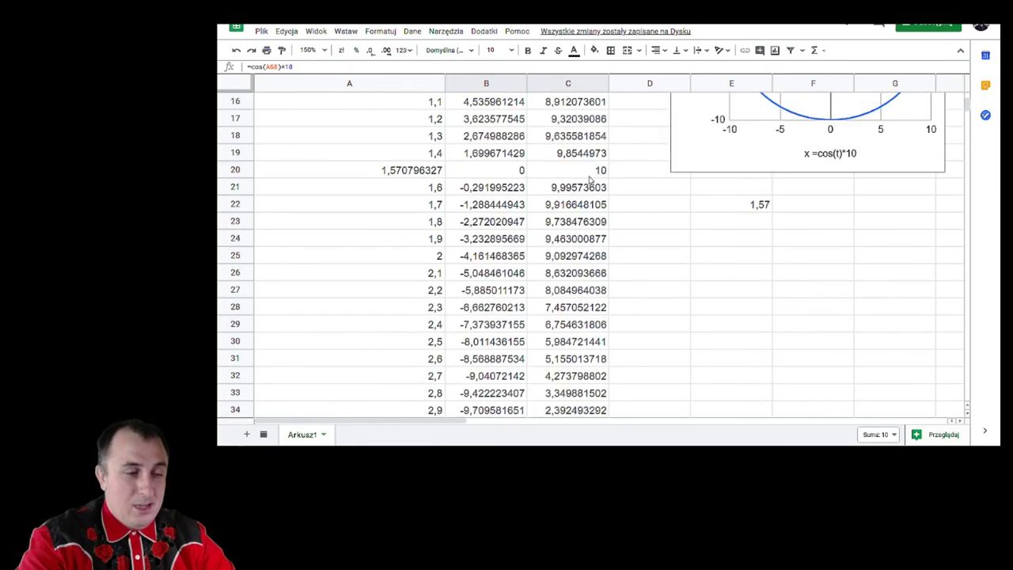
left_click_drag(508, 175, 424, 177)
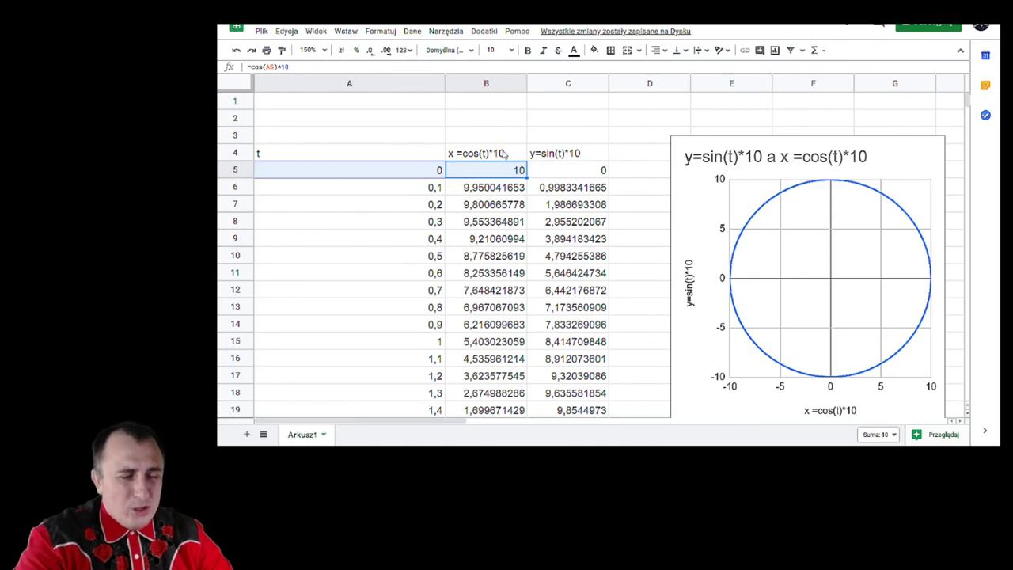
left_click(503, 153)
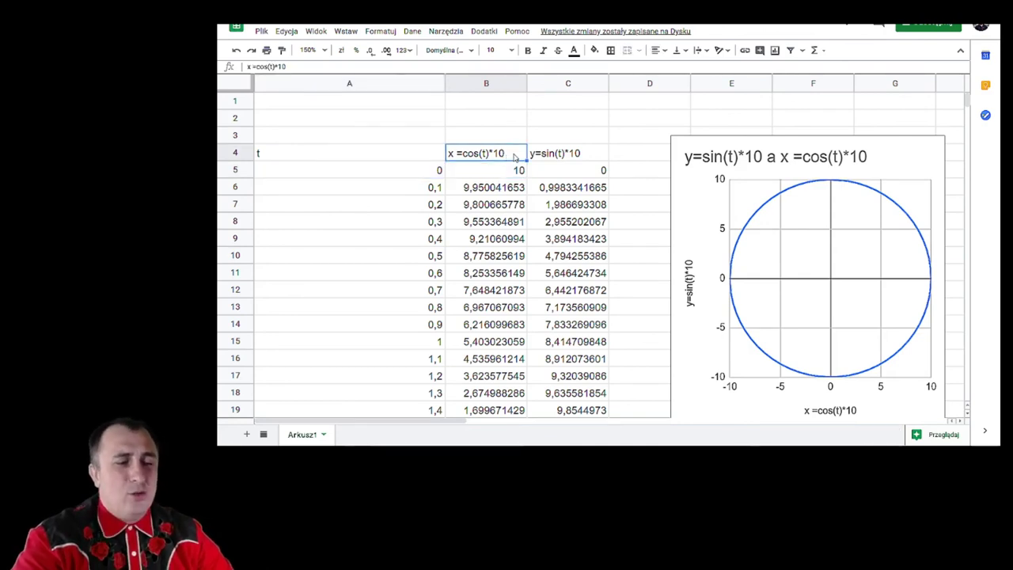